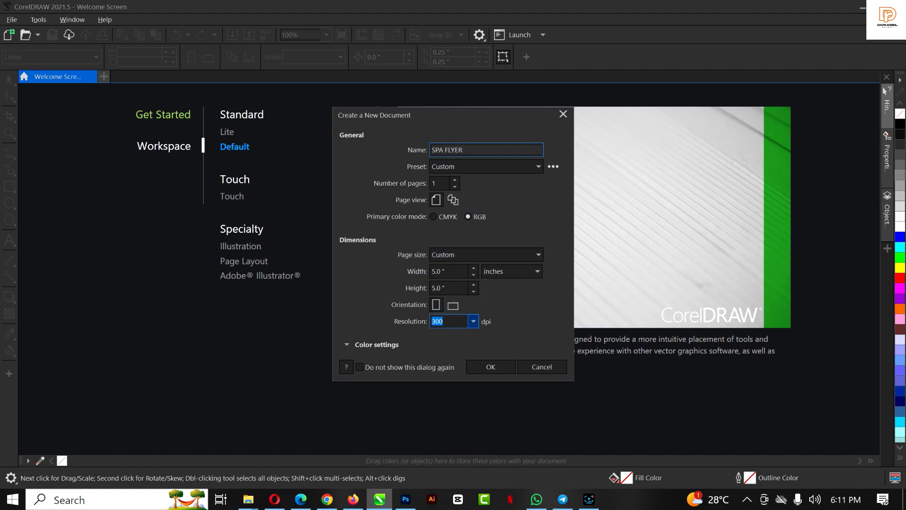
# Create the 5×5 inch document and add a rectangle that exactly covers the page
pyautogui.click(496, 364)
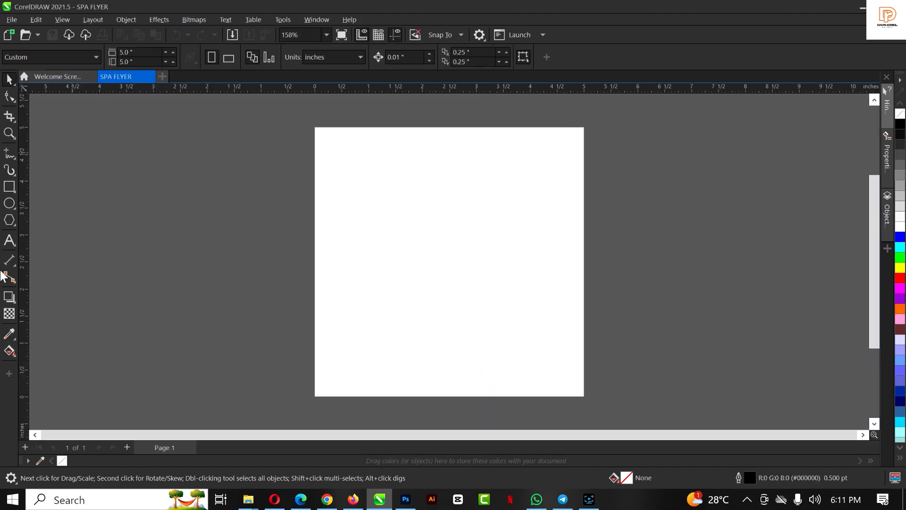
pyautogui.doubleClick(8, 188)
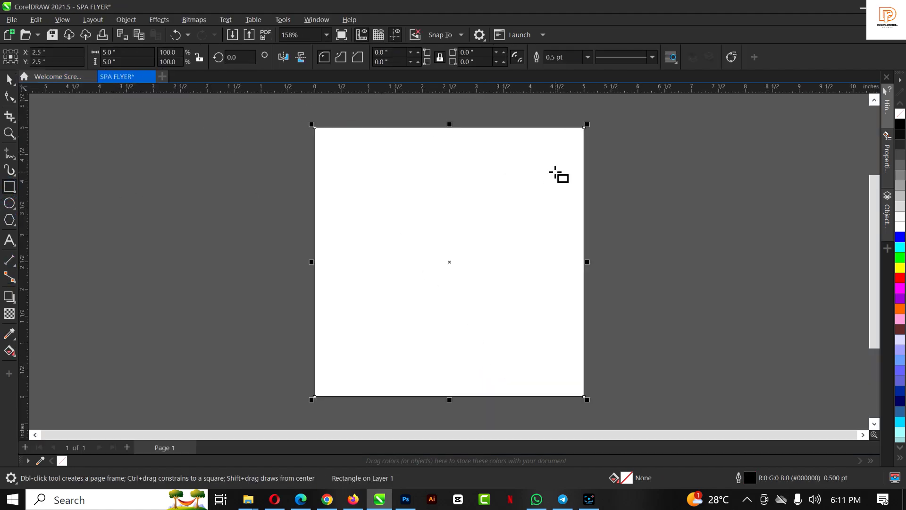
pyautogui.press('space')
pyautogui.moveTo(495, 131); pyautogui.dragTo(215, 170)
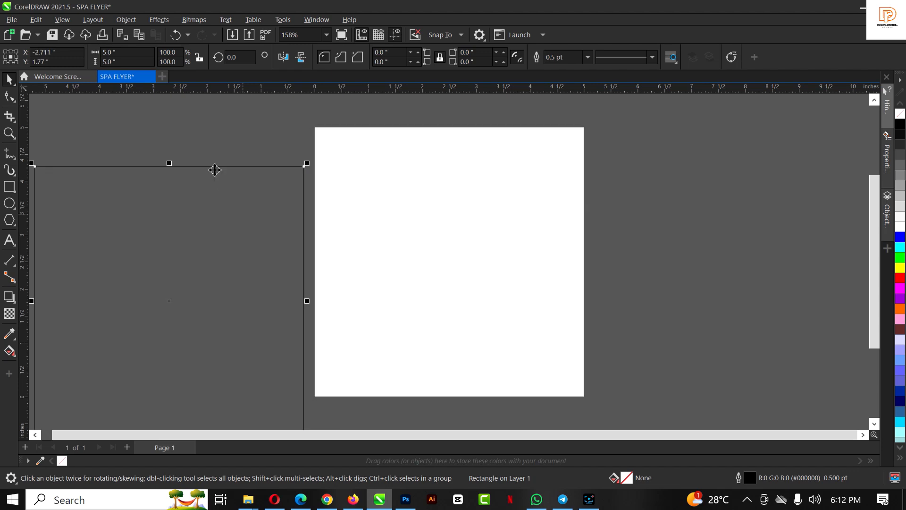
pyautogui.hotkey('ctrl', 'z')
# Fill the page rectangle white, remove its outline, and zoom to show the whole page
pyautogui.click(900, 230)
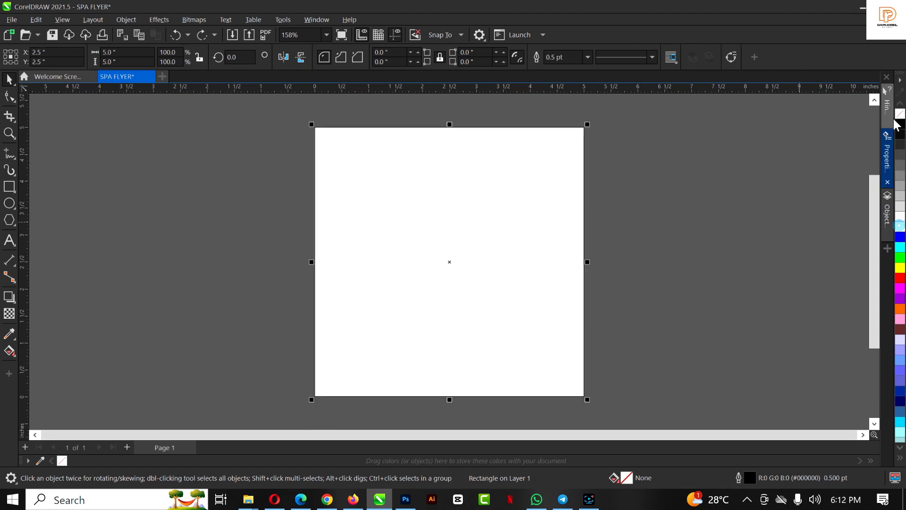
pyautogui.scroll(5, 520, 127)
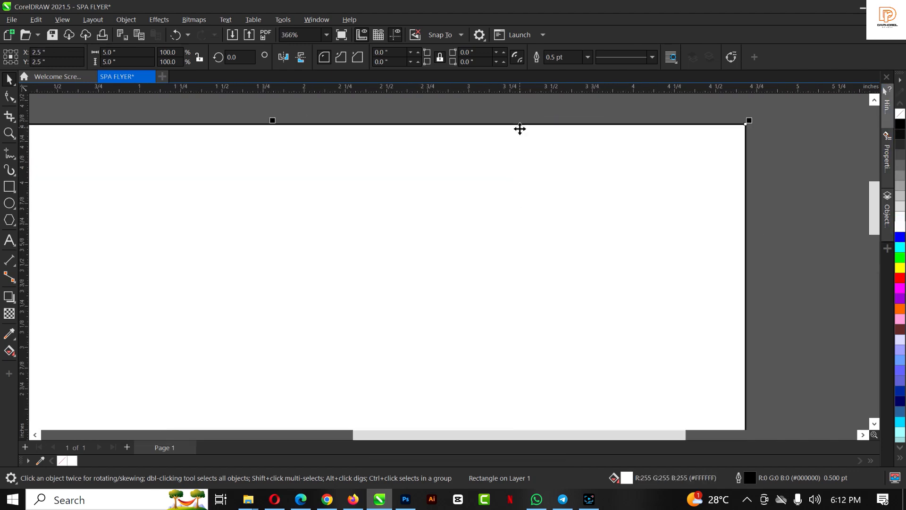
pyautogui.rightClick(901, 115)
pyautogui.scroll(-1, 280, 222)
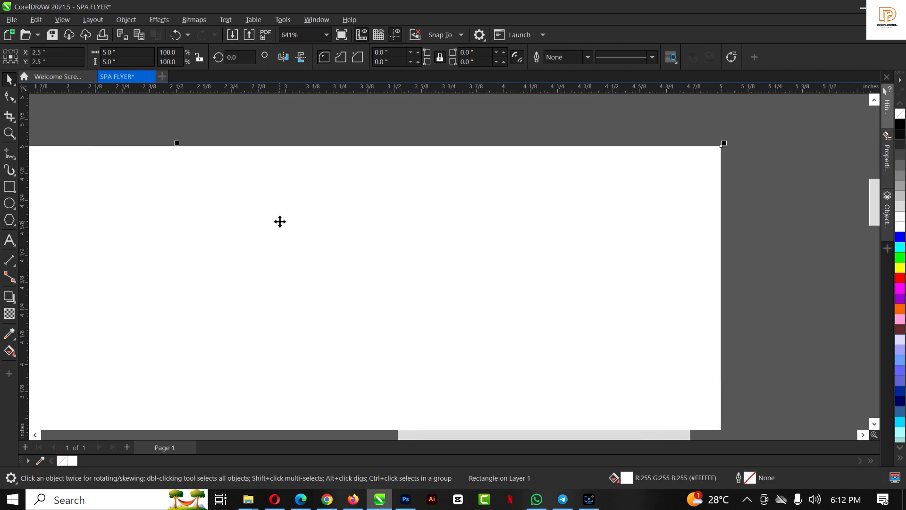
pyautogui.hotkey('shift', 'F4')
pyautogui.click(674, 171)
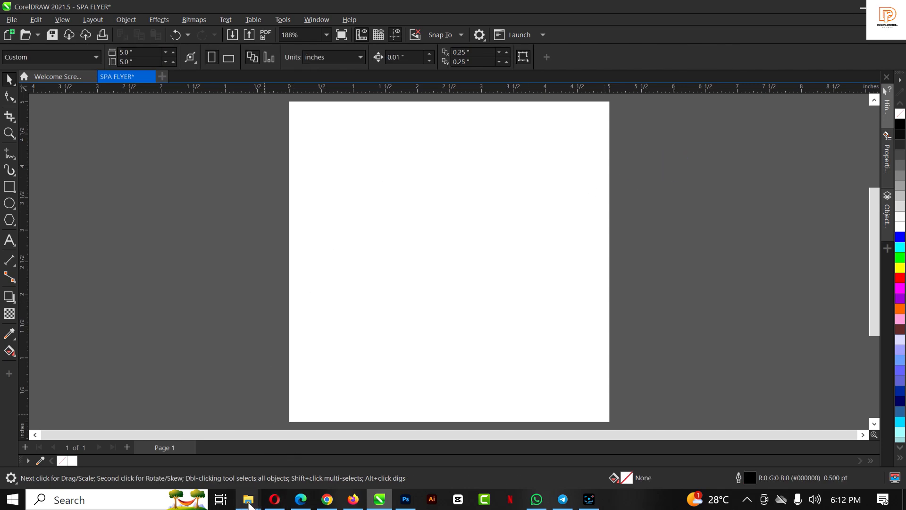
# Close Downloads and drag the portrait image from the SPA FLYER folder onto the canvas
pyautogui.moveTo(251, 504)
pyautogui.click(396, 396)
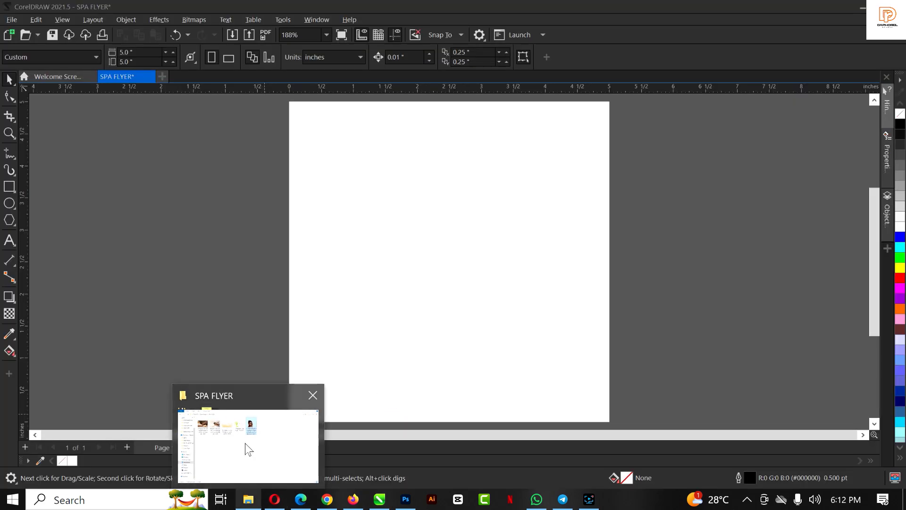
pyautogui.click(249, 450)
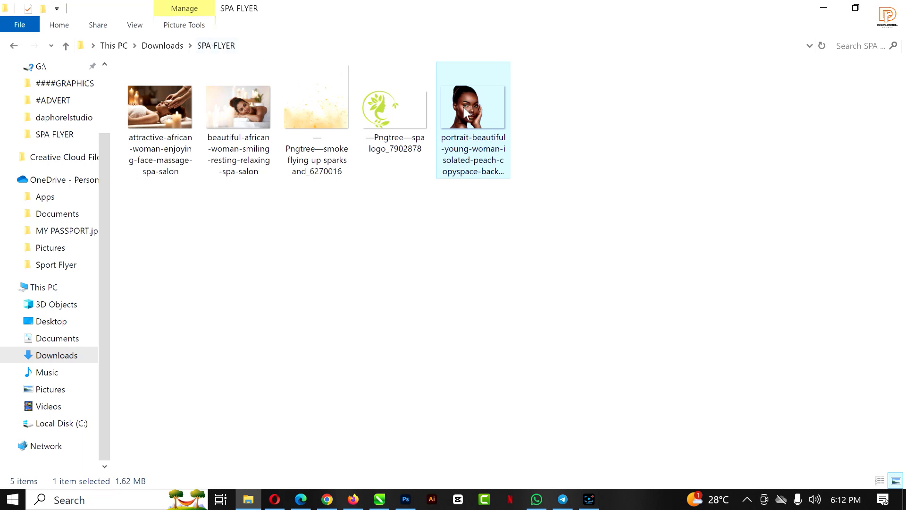
pyautogui.moveTo(464, 107); pyautogui.dragTo(521, 180)
# Crop the portrait by pulling its right and left edge nodes inward with the Shape tool
pyautogui.scroll(-2, 449, 141)
pyautogui.scroll(2, 450, 203)
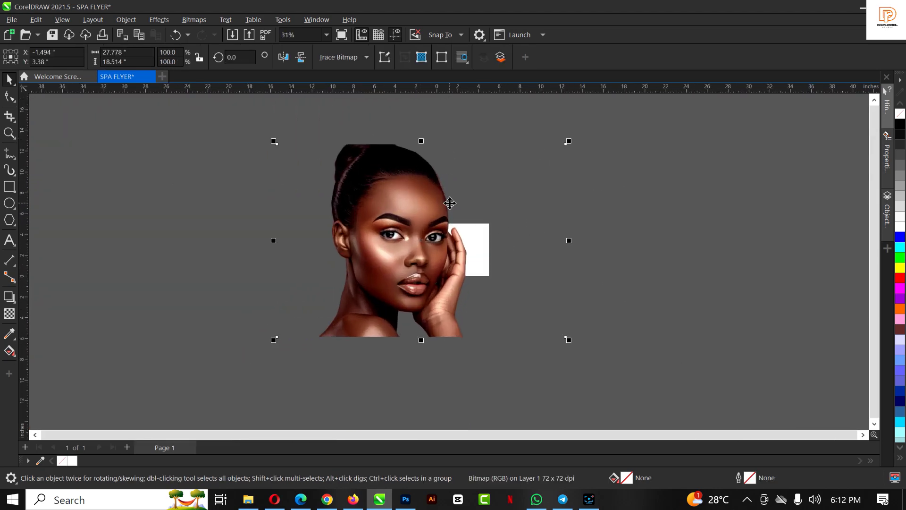
pyautogui.scroll(-1, 450, 203)
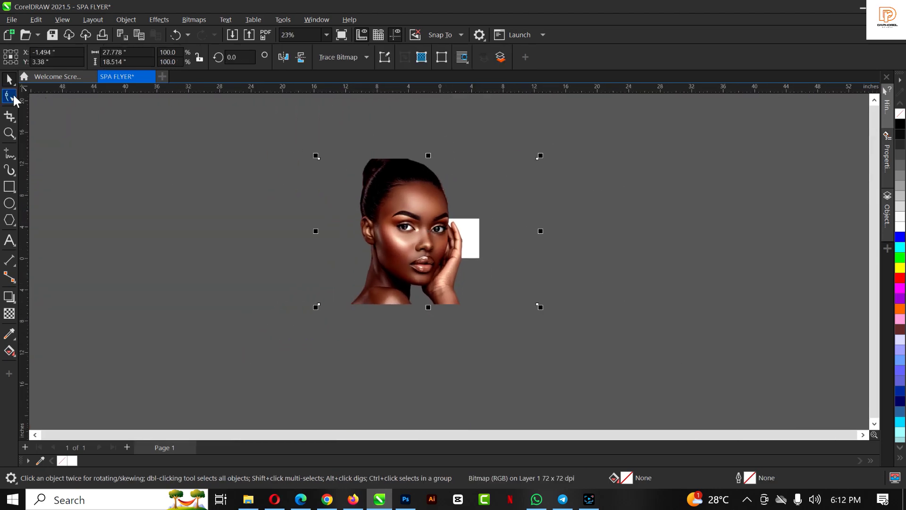
pyautogui.click(11, 96)
pyautogui.moveTo(506, 132); pyautogui.dragTo(519, 307)
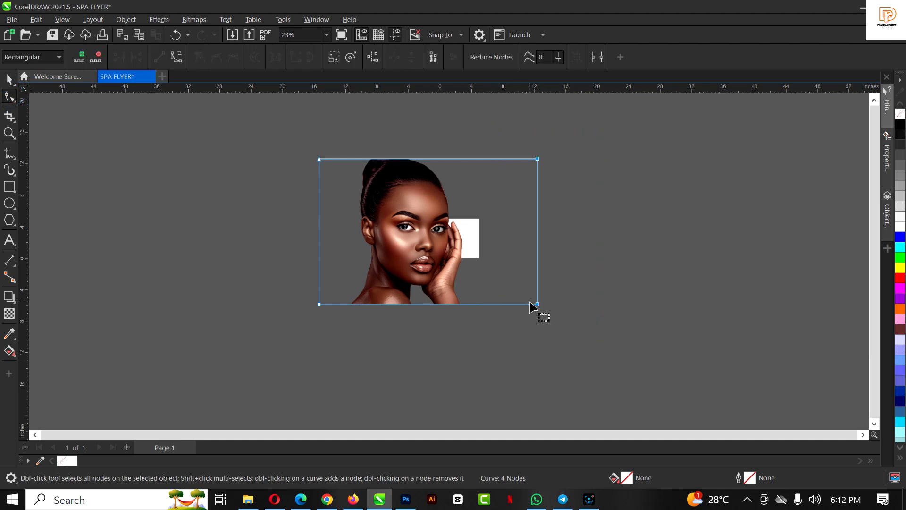
pyautogui.press('XF86MonBrightnessUp')
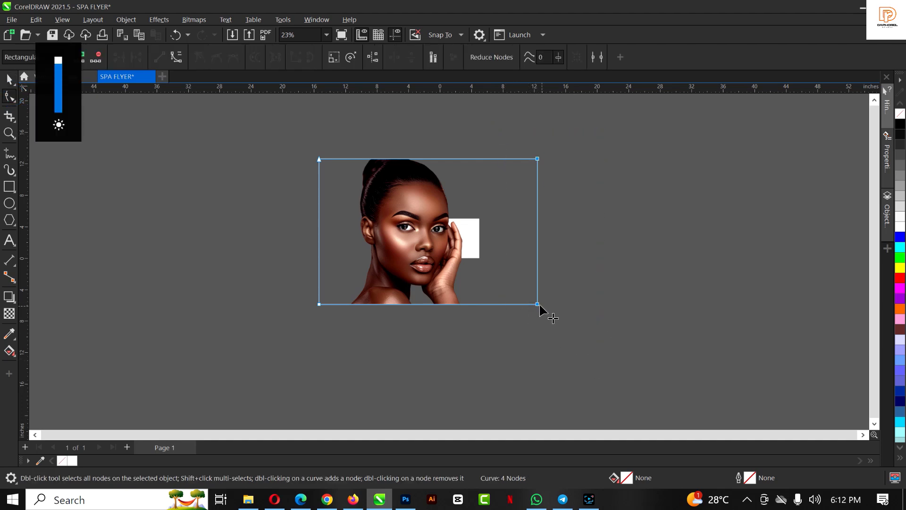
pyautogui.moveTo(538, 304); pyautogui.dragTo(469, 307)
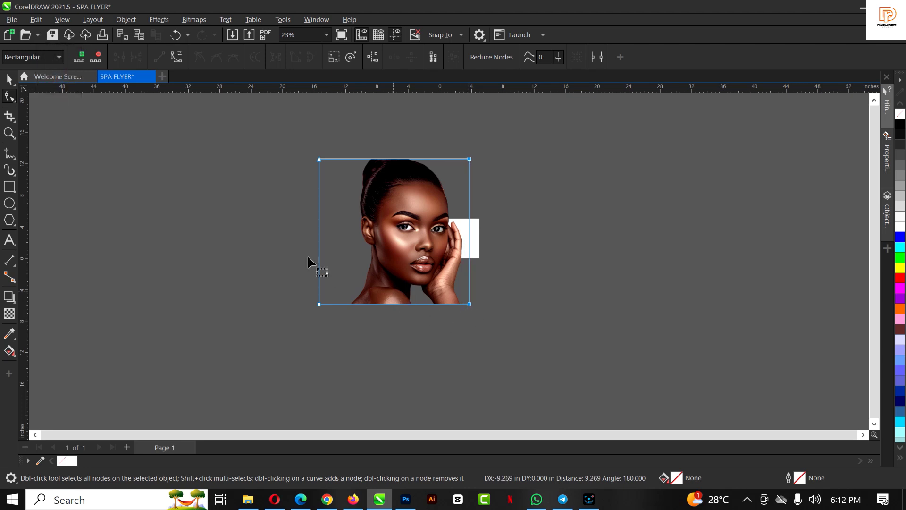
pyautogui.moveTo(276, 113); pyautogui.dragTo(349, 335)
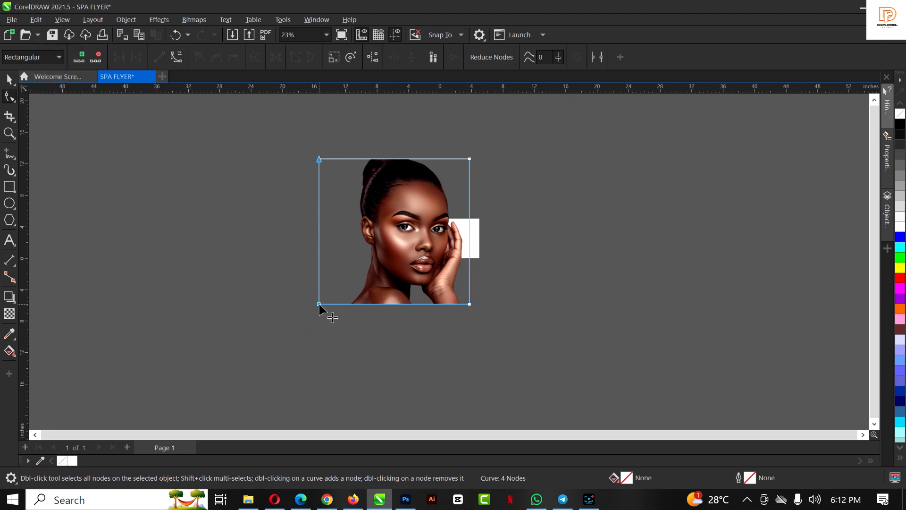
pyautogui.moveTo(320, 304); pyautogui.dragTo(350, 308)
# Scale the portrait to 27.2% and park it to the left of the page
pyautogui.press('space')
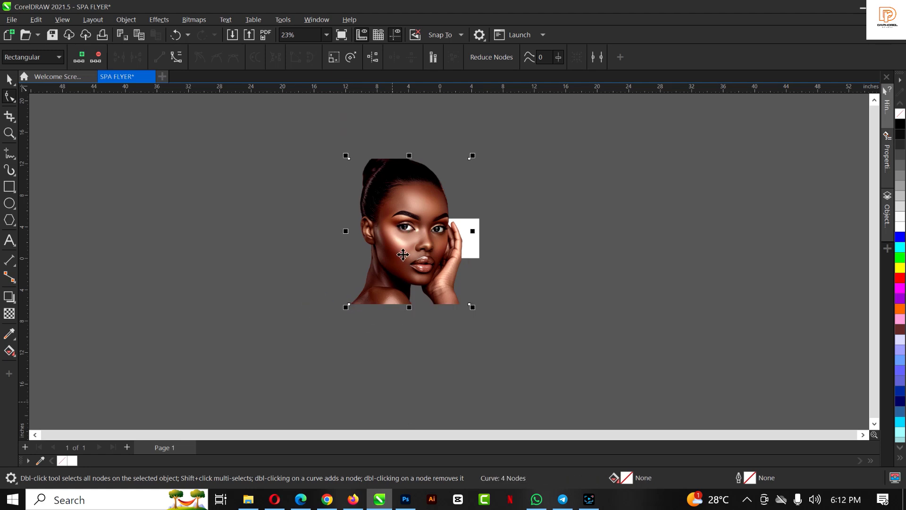
pyautogui.click(438, 214)
pyautogui.scroll(3, 438, 214)
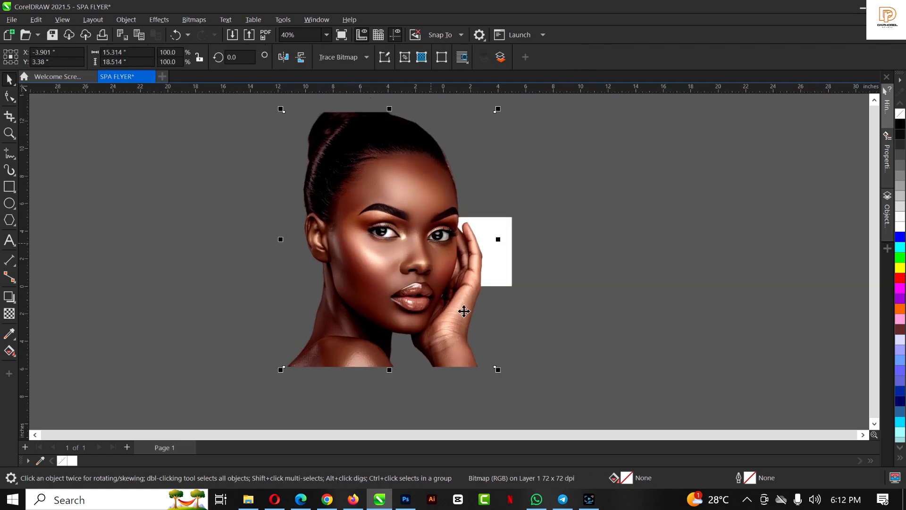
pyautogui.moveTo(496, 370); pyautogui.dragTo(414, 275)
pyautogui.moveTo(388, 236); pyautogui.dragTo(447, 247)
pyautogui.scroll(5, 448, 255)
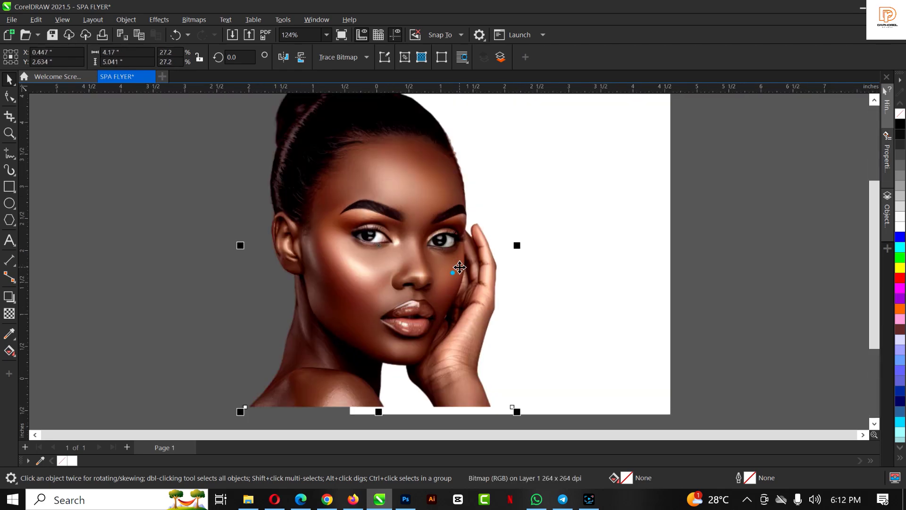
pyautogui.click(455, 274)
pyautogui.scroll(-3, 457, 278)
pyautogui.moveTo(457, 297); pyautogui.dragTo(472, 298)
pyautogui.scroll(3, 481, 280)
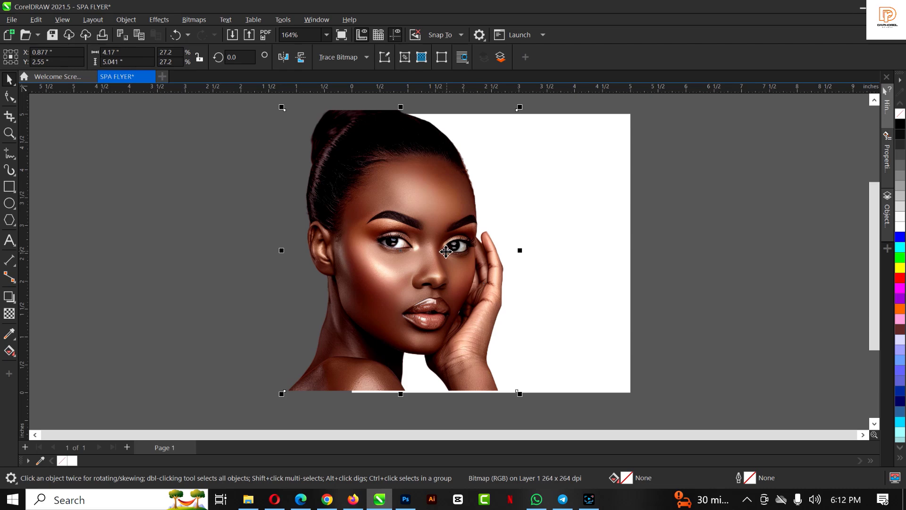
pyautogui.scroll(-3, 446, 252)
pyautogui.moveTo(445, 248); pyautogui.dragTo(316, 249)
pyautogui.scroll(2, 343, 182)
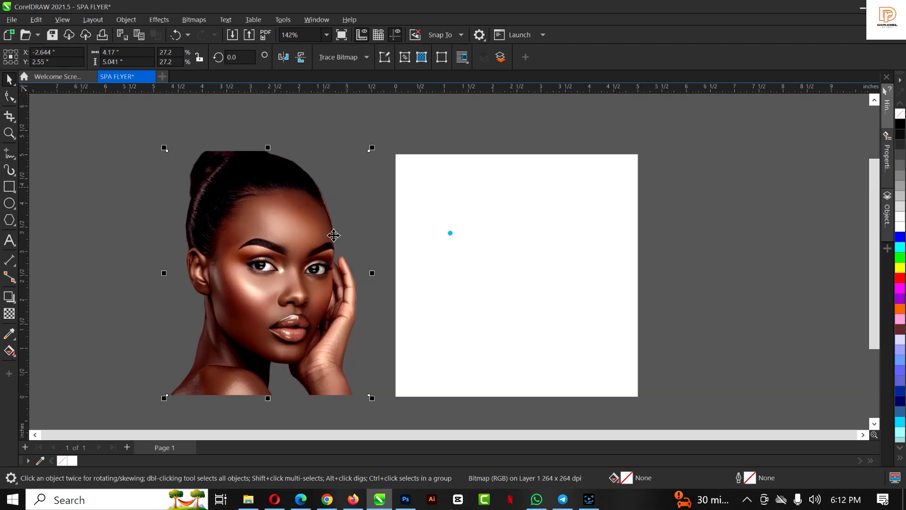
# Draw a full-width light grey band near the page top with no outline
pyautogui.click(546, 266)
pyautogui.click(451, 239)
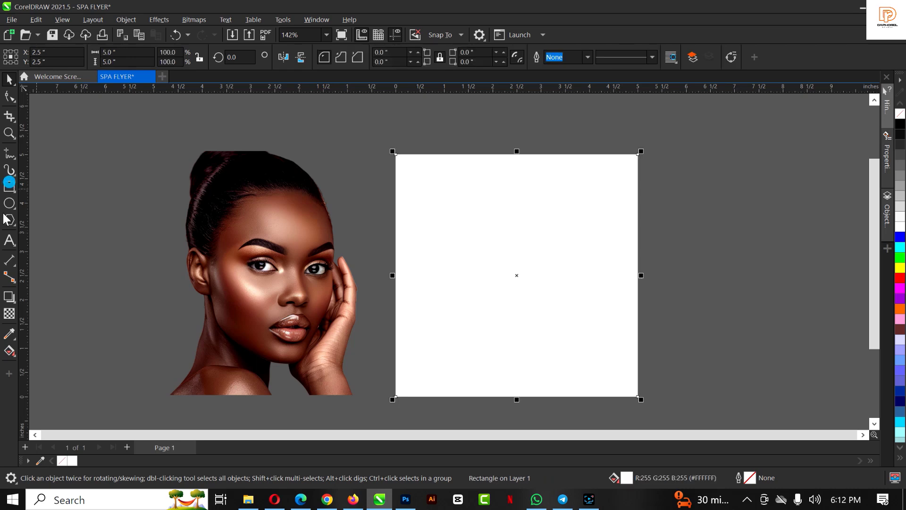
pyautogui.click(18, 187)
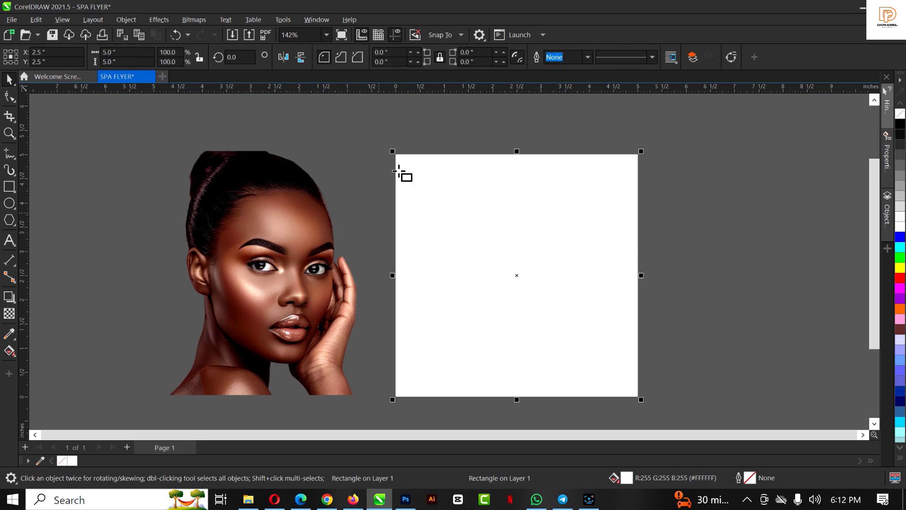
pyautogui.moveTo(396, 164); pyautogui.dragTo(638, 248)
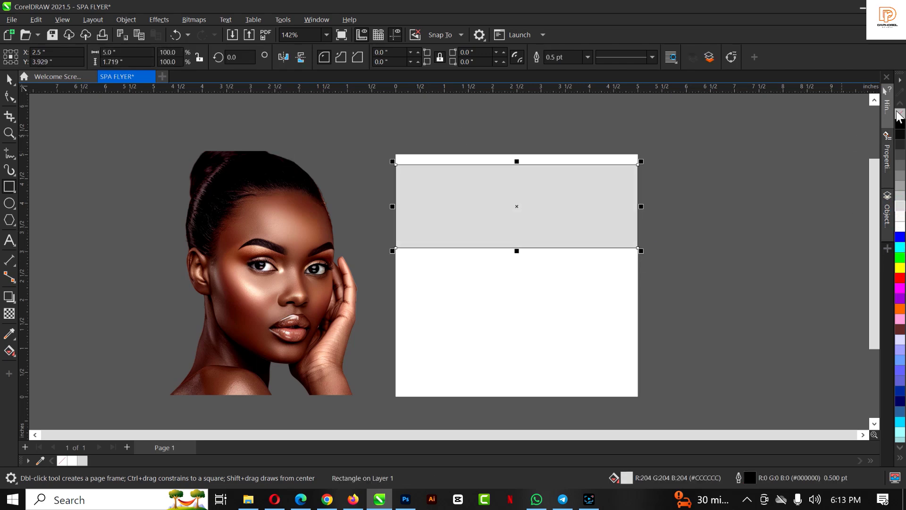
pyautogui.scroll(1, 576, 168)
pyautogui.scroll(1, 587, 170)
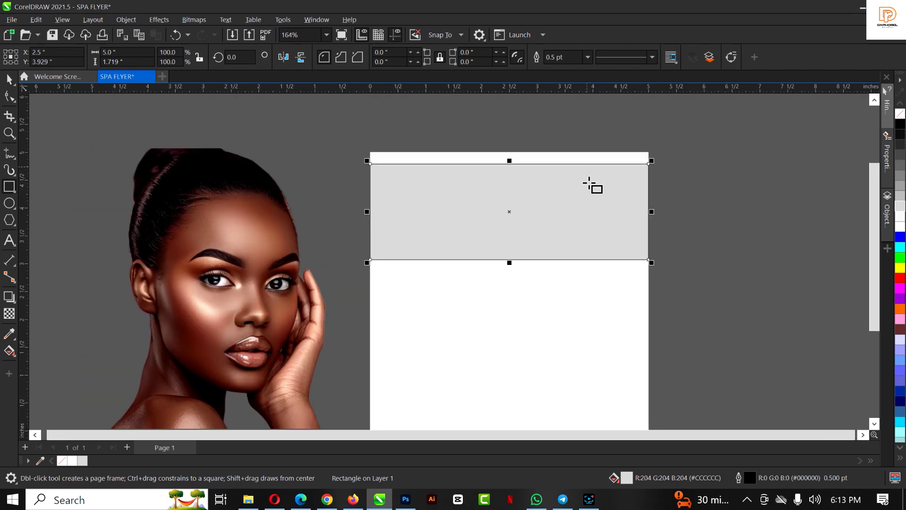
pyautogui.rightClick(901, 116)
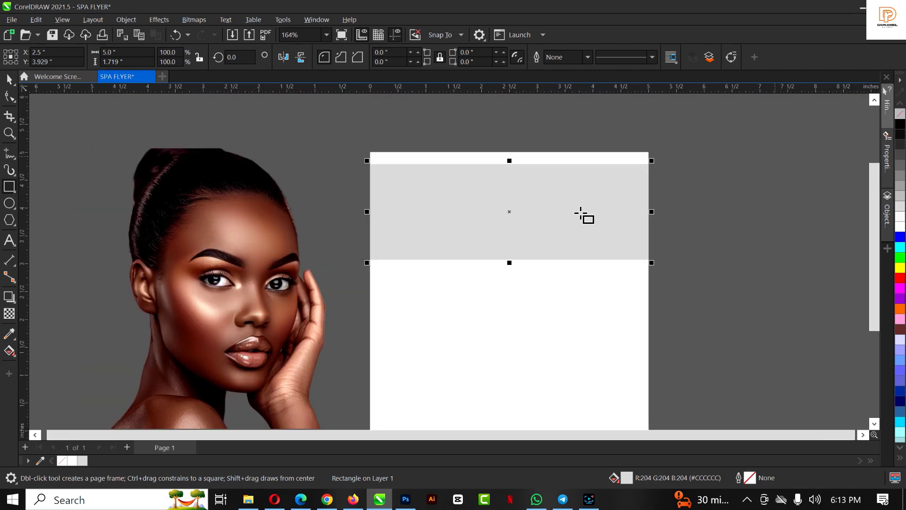
pyautogui.press('space')
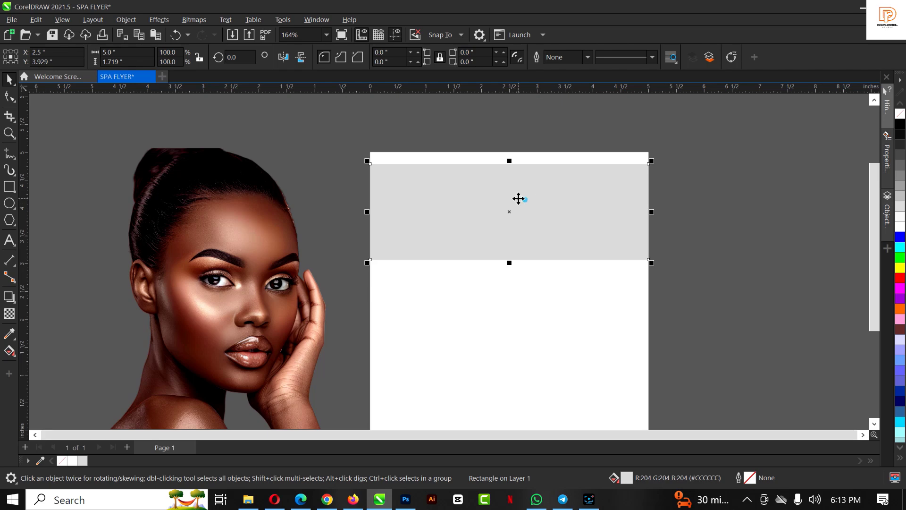
pyautogui.scroll(-2, 518, 198)
pyautogui.moveTo(526, 205); pyautogui.dragTo(522, 284)
pyautogui.scroll(1, 528, 262)
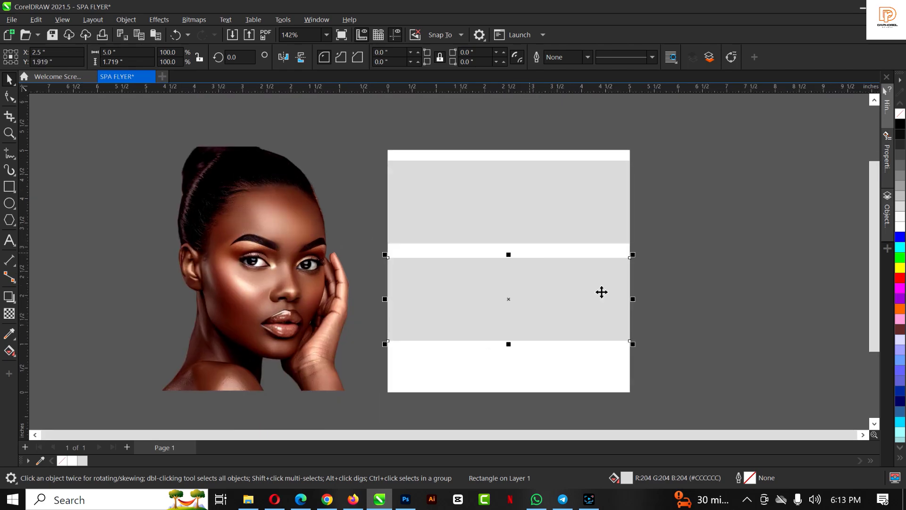
# Colour the lower band dark grey and position it right under the top band
pyautogui.click(902, 172)
pyautogui.moveTo(522, 293); pyautogui.dragTo(524, 282)
pyautogui.scroll(2, 503, 184)
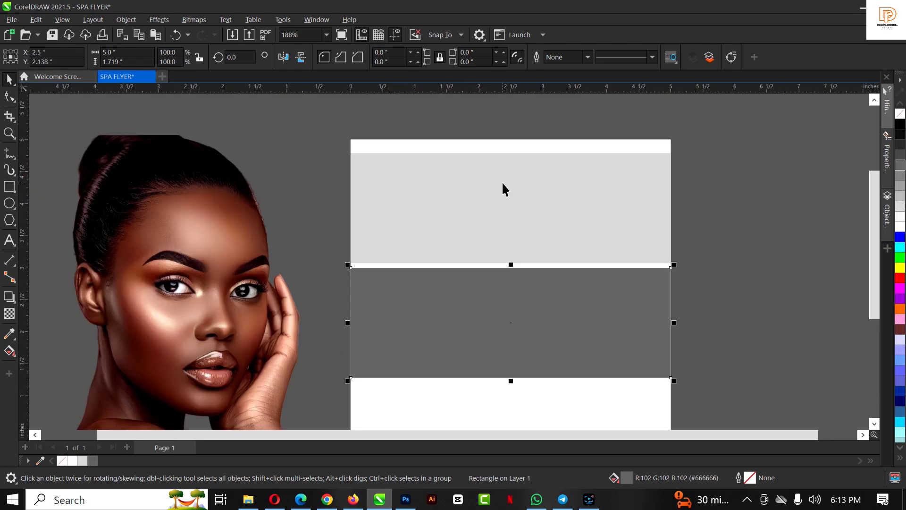
pyautogui.scroll(-1, 503, 185)
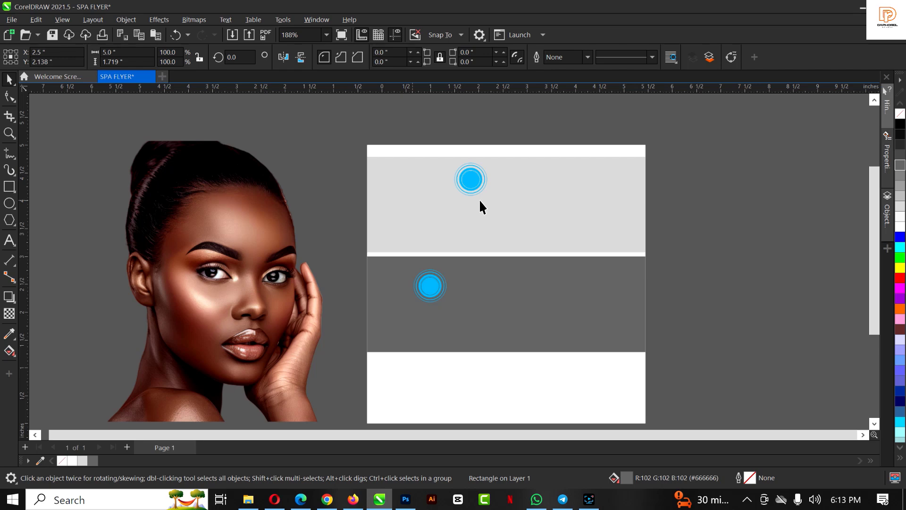
pyautogui.scroll(1, 449, 300)
pyautogui.click(422, 324)
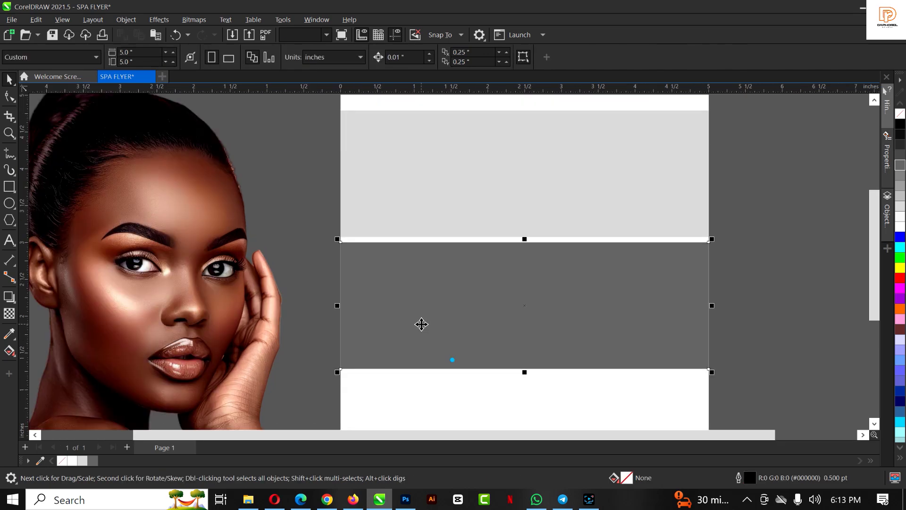
pyautogui.scroll(-3, 421, 324)
pyautogui.scroll(2, 463, 311)
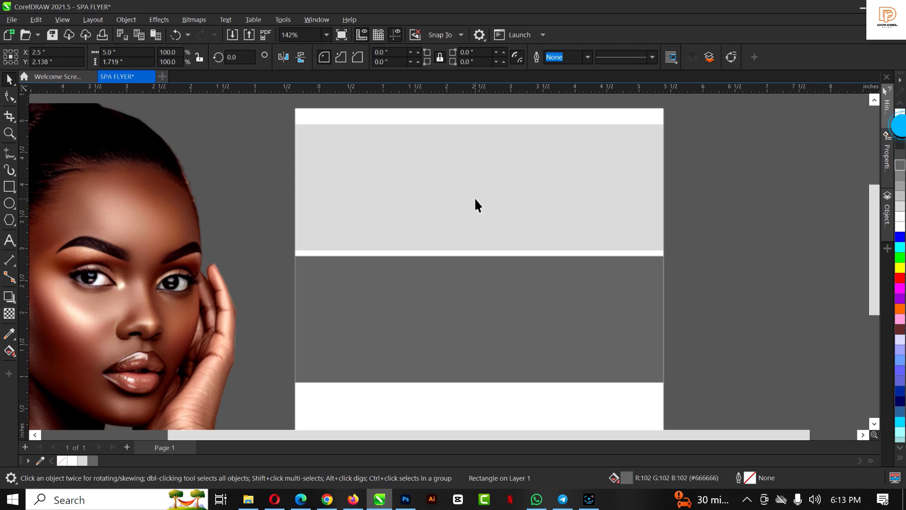
pyautogui.scroll(-1, 476, 200)
# Turn the white background rectangle black
pyautogui.click(469, 179)
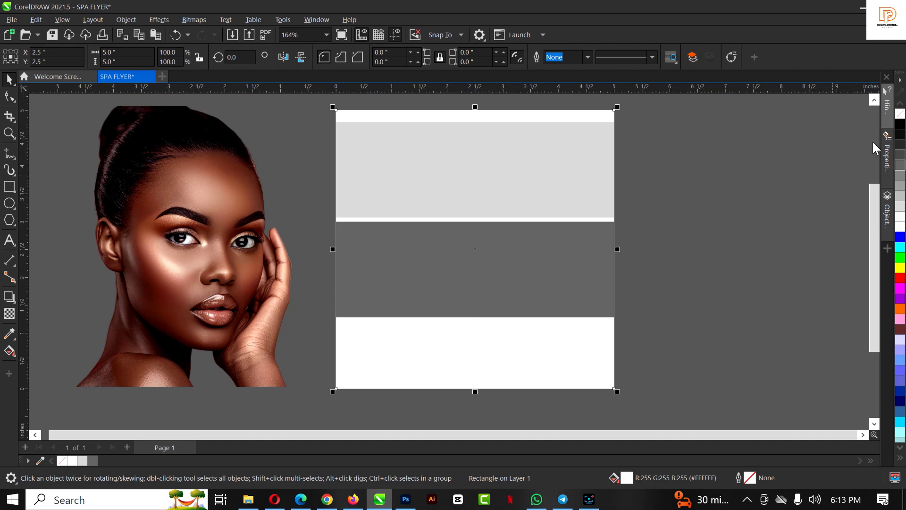
pyautogui.click(901, 123)
pyautogui.click(469, 184)
pyautogui.scroll(-1, 373, 290)
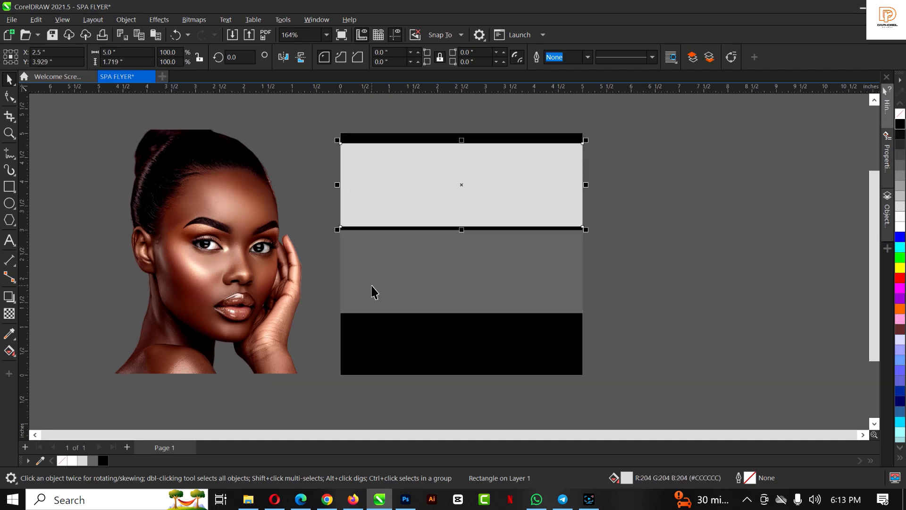
pyautogui.scroll(2, 442, 201)
# Drag the smiling resting-woman photo from the flyer images folder into the document
pyautogui.scroll(1, 446, 190)
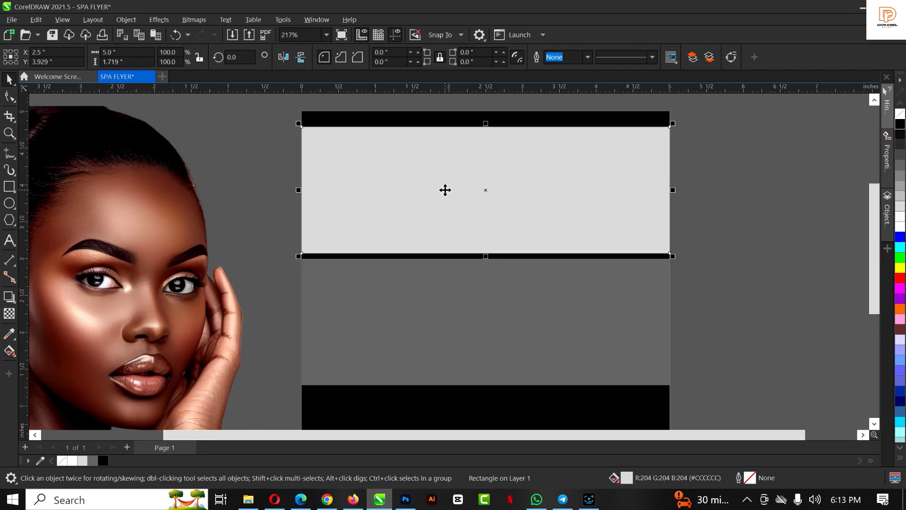
pyautogui.scroll(-2, 446, 188)
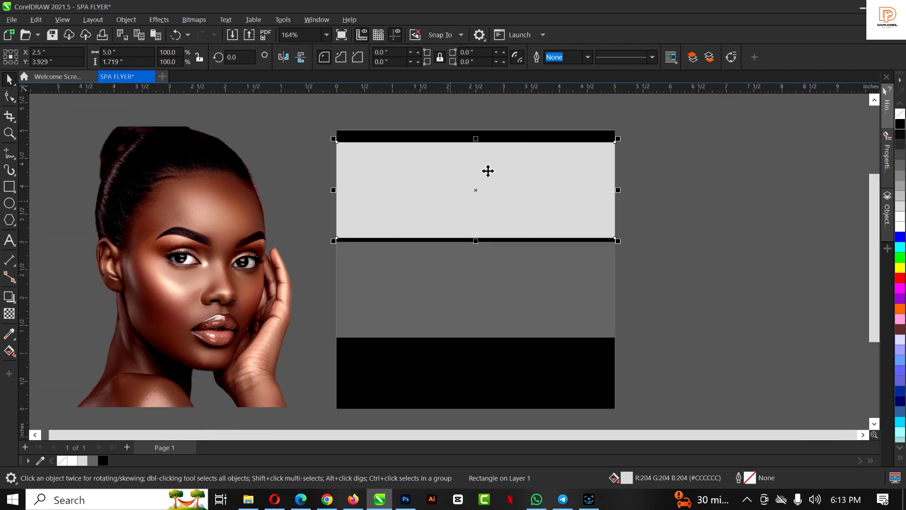
pyautogui.click(249, 500)
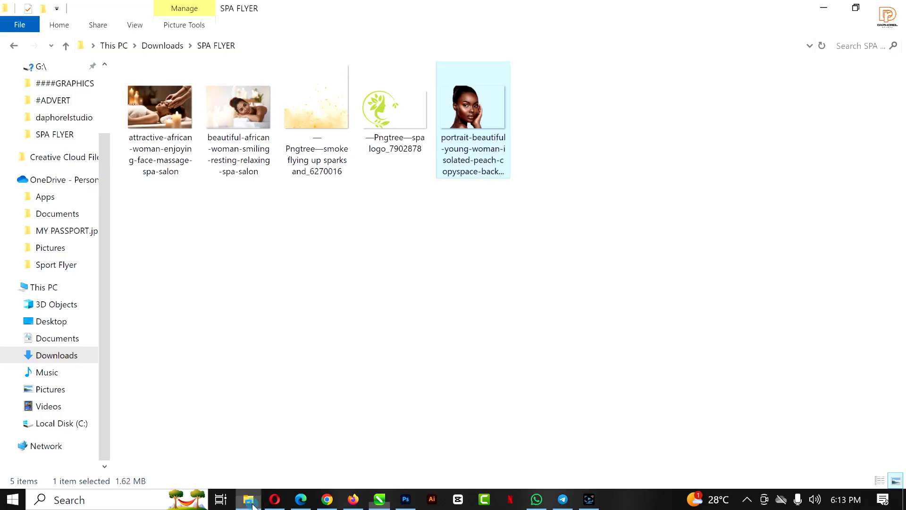
pyautogui.click(248, 109)
pyautogui.moveTo(231, 100); pyautogui.dragTo(749, 151)
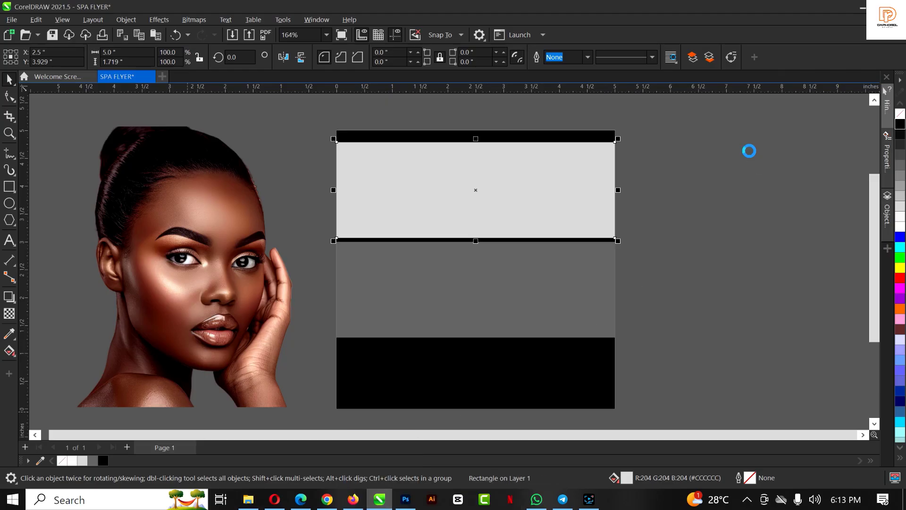
# Mirror the spa photo horizontally
pyautogui.scroll(-4, 411, 226)
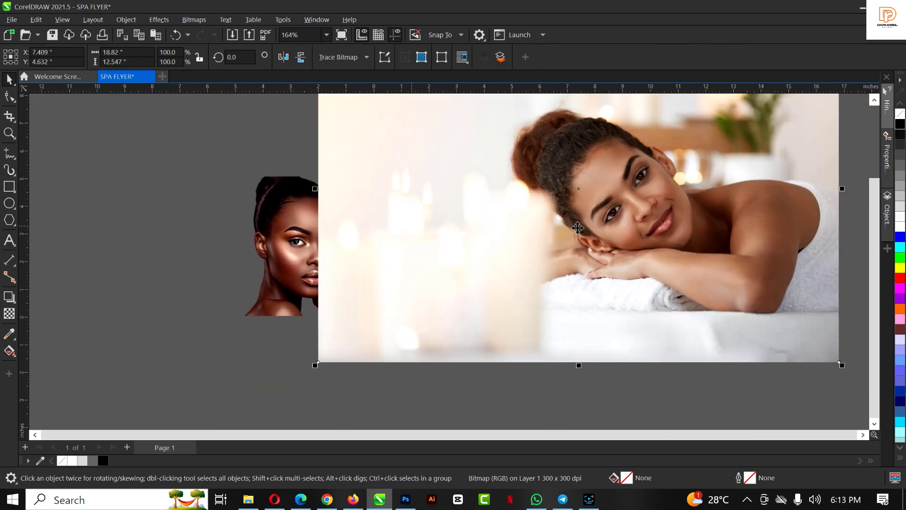
pyautogui.click(12, 21)
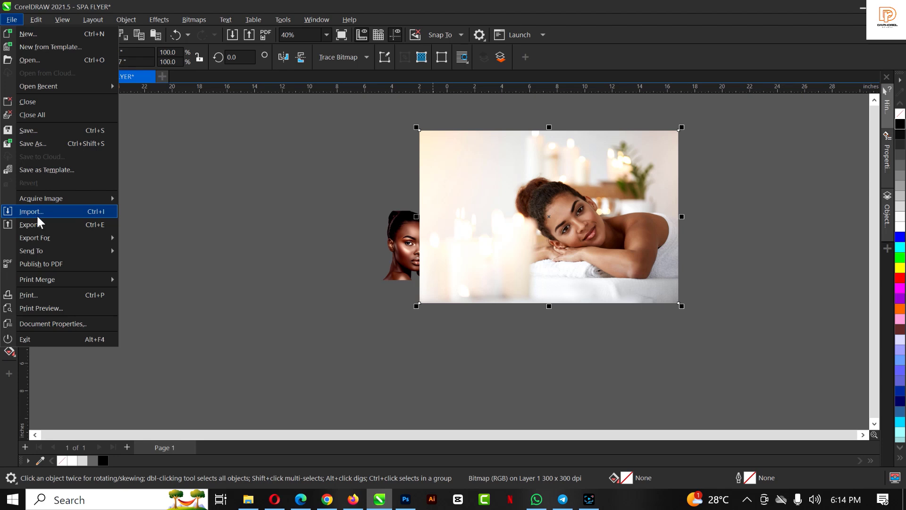
pyautogui.click(577, 228)
pyautogui.scroll(2, 598, 186)
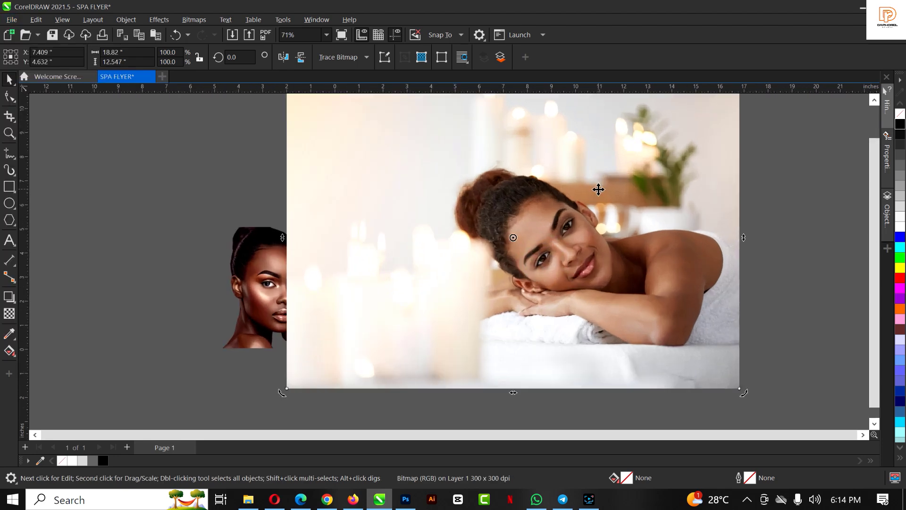
pyautogui.scroll(-1, 599, 190)
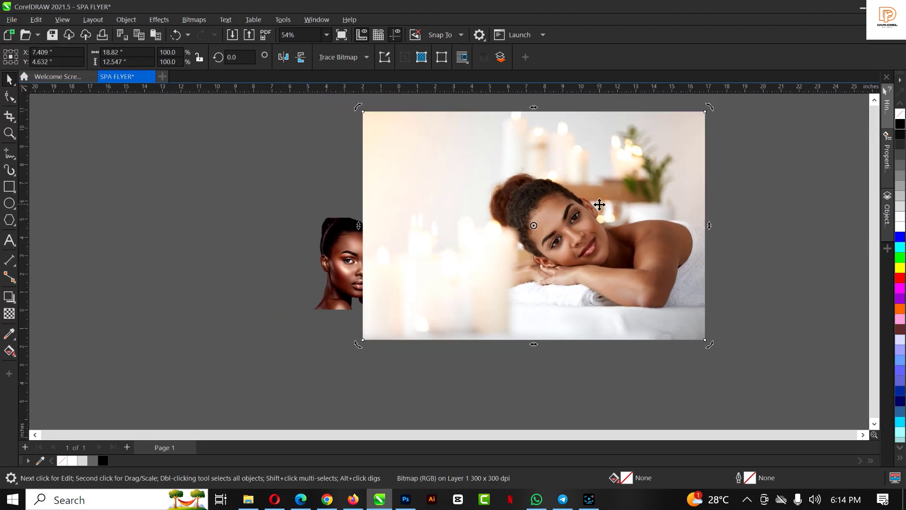
pyautogui.click(284, 57)
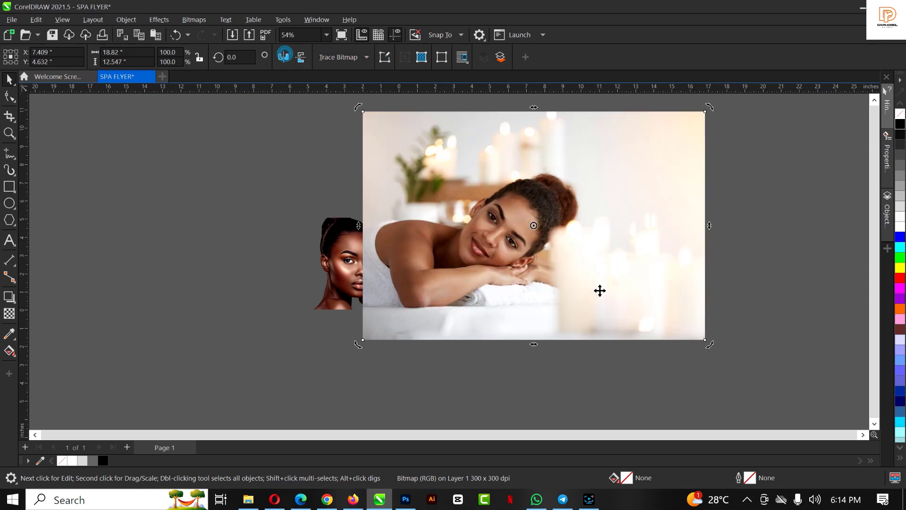
# Shrink the spa photo to 19.6% and move it slightly lower beside the page
pyautogui.click(585, 237)
pyautogui.scroll(1, 595, 218)
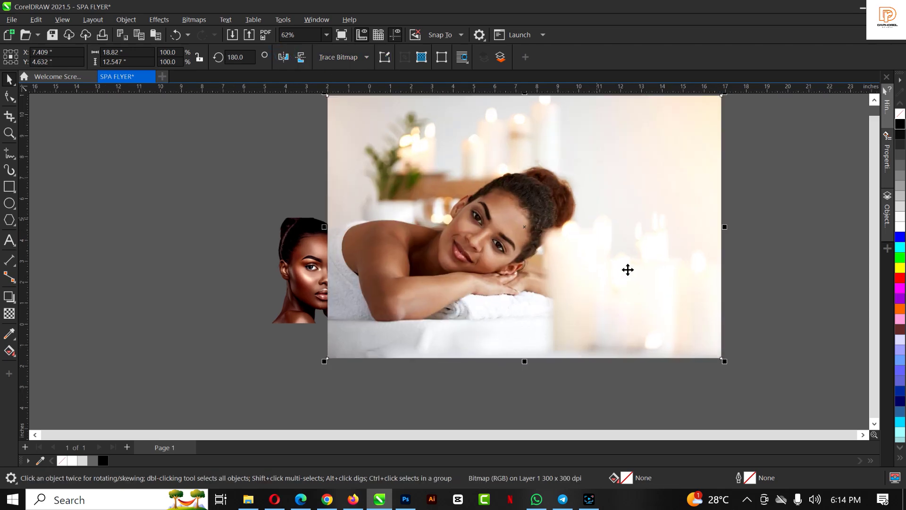
pyautogui.scroll(-2, 680, 349)
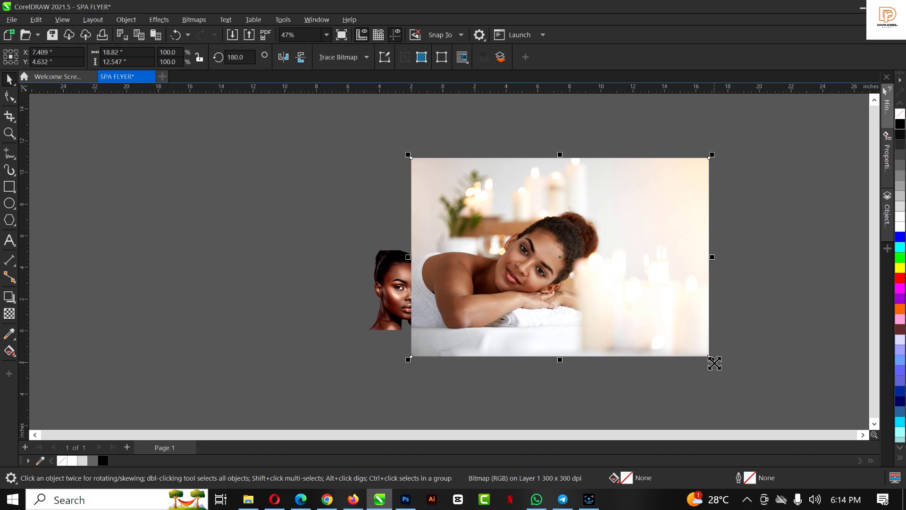
pyautogui.moveTo(712, 360); pyautogui.dragTo(576, 298)
pyautogui.scroll(2, 577, 298)
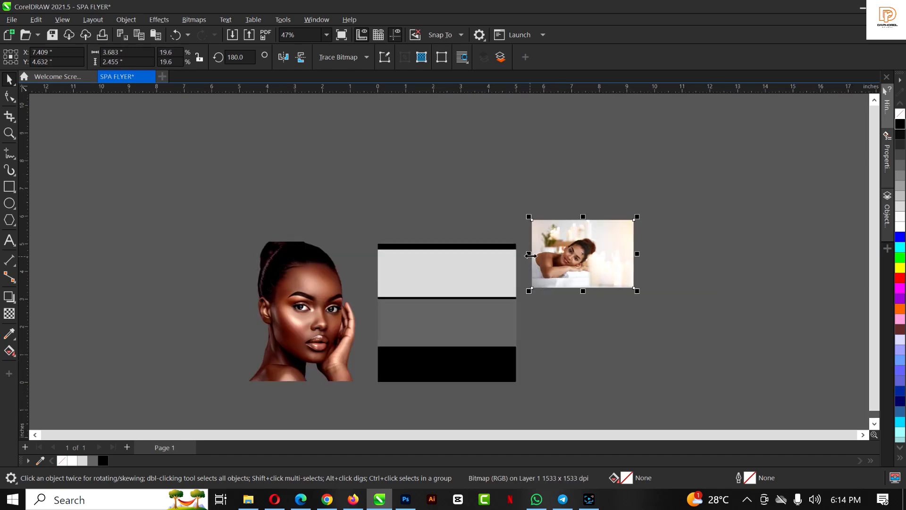
pyautogui.scroll(3, 395, 294)
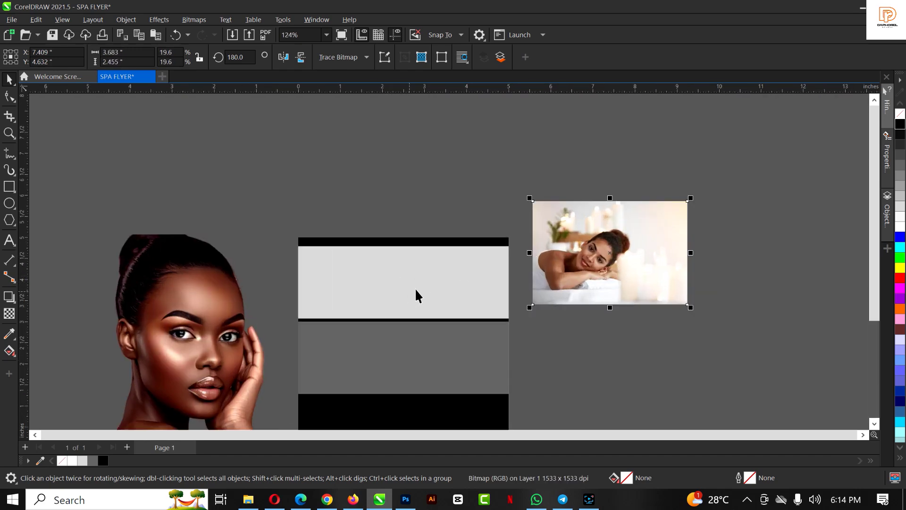
pyautogui.moveTo(584, 265); pyautogui.dragTo(584, 286)
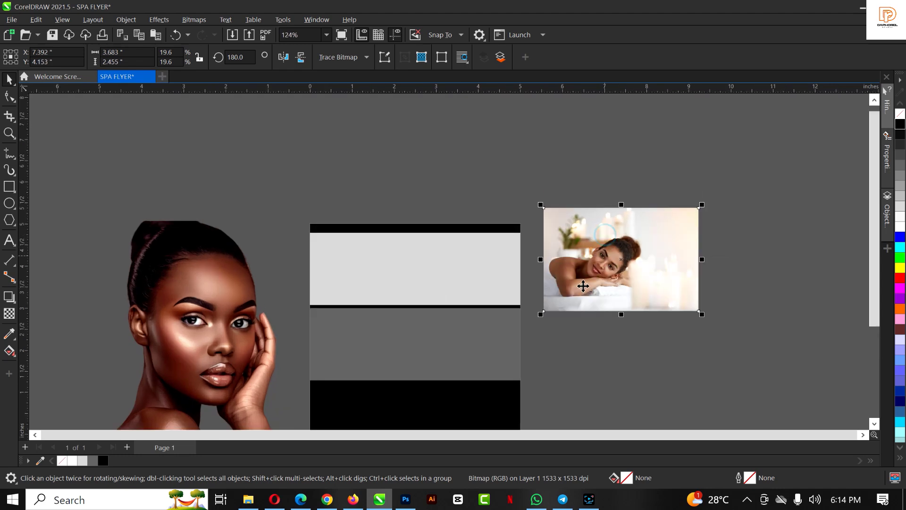
# PowerClip the spa photo inside the light grey top band
pyautogui.rightClick(584, 283)
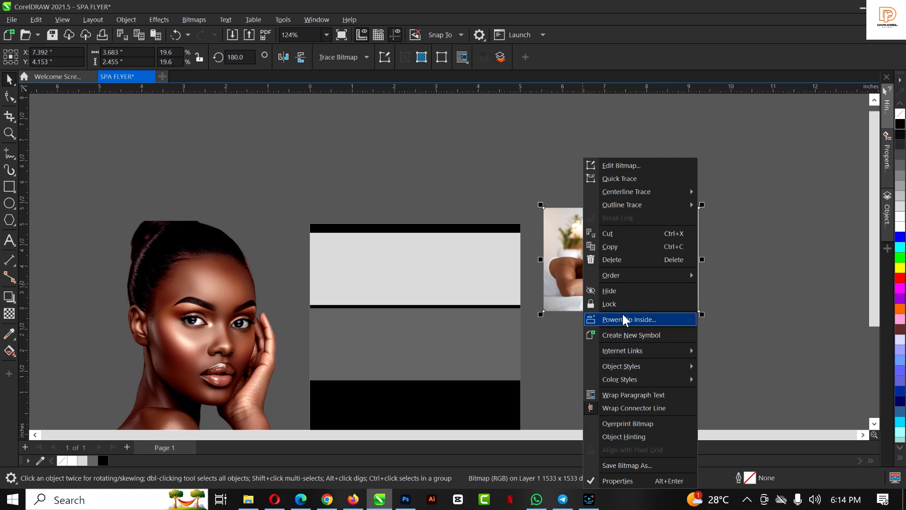
pyautogui.click(624, 320)
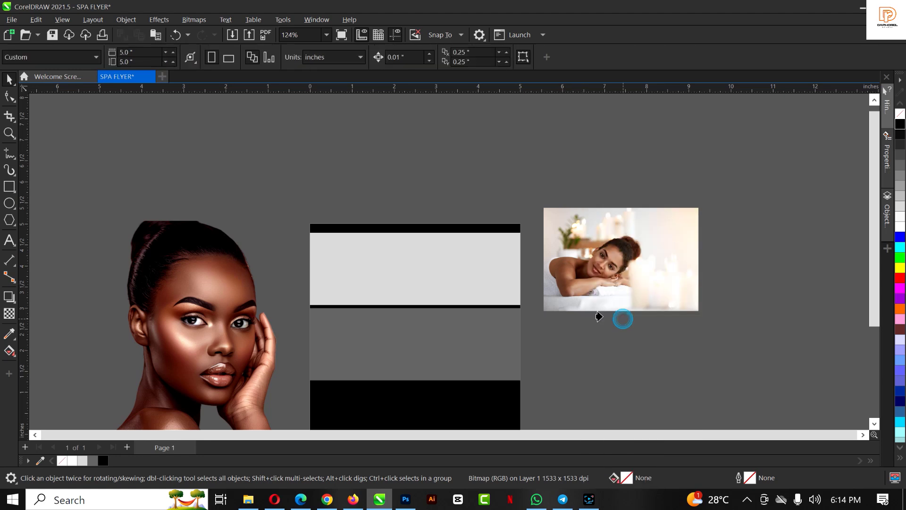
pyautogui.click(433, 281)
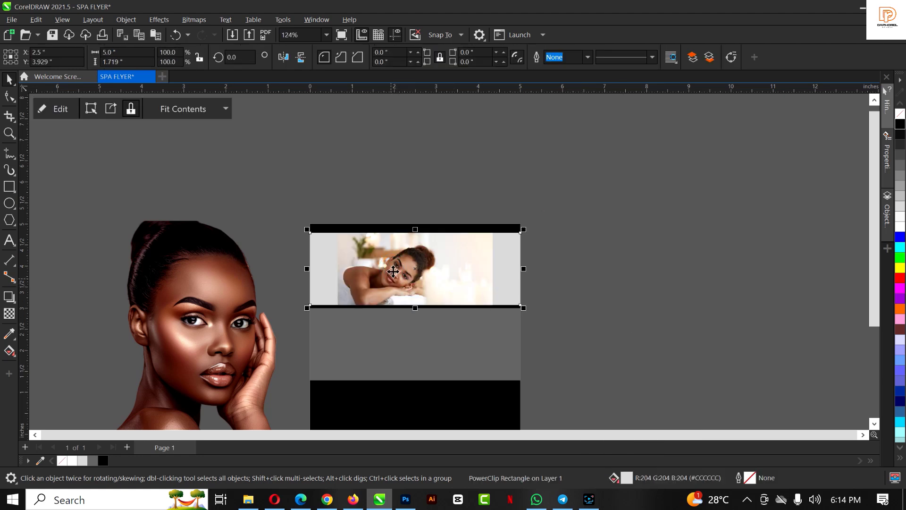
pyautogui.click(442, 274)
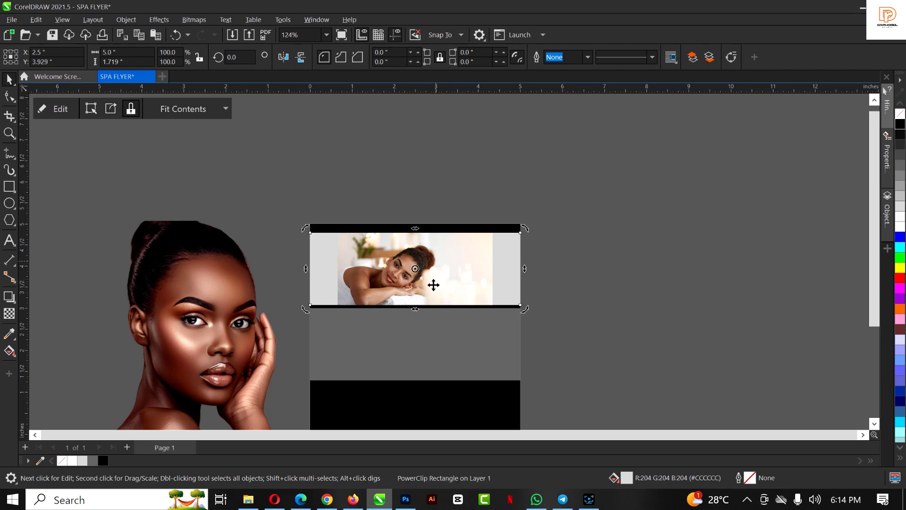
pyautogui.moveTo(463, 292); pyautogui.dragTo(658, 259)
pyautogui.hotkey('ctrl', 'z')
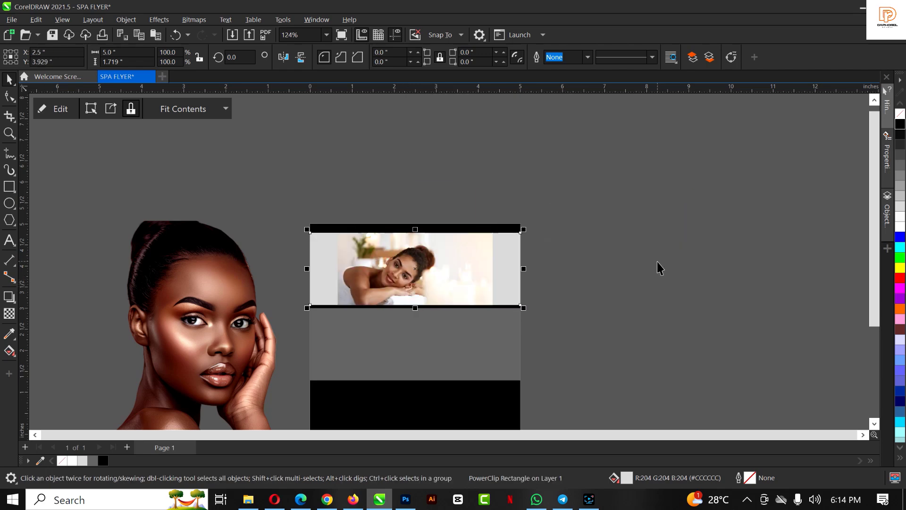
# Enlarge and shift the clipped photo so it fills the top band, then finish editing
pyautogui.click(51, 113)
pyautogui.click(392, 268)
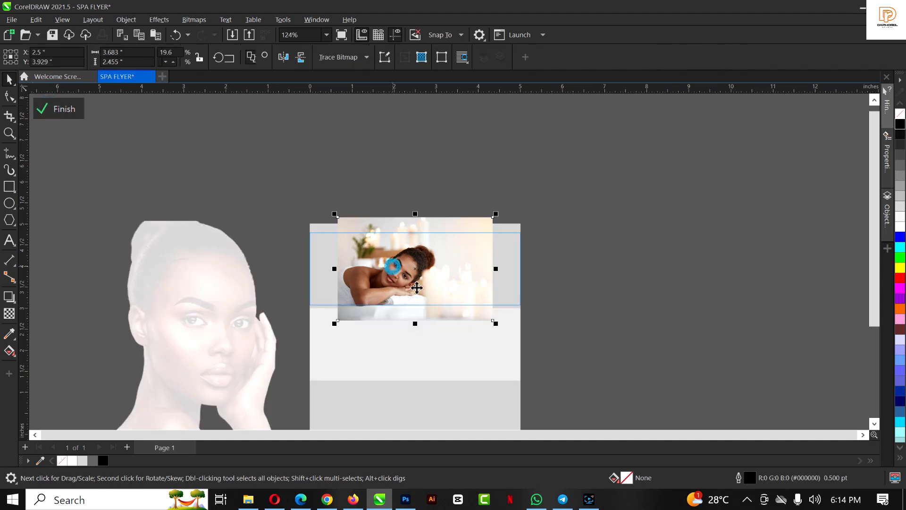
pyautogui.moveTo(496, 324); pyautogui.dragTo(537, 351)
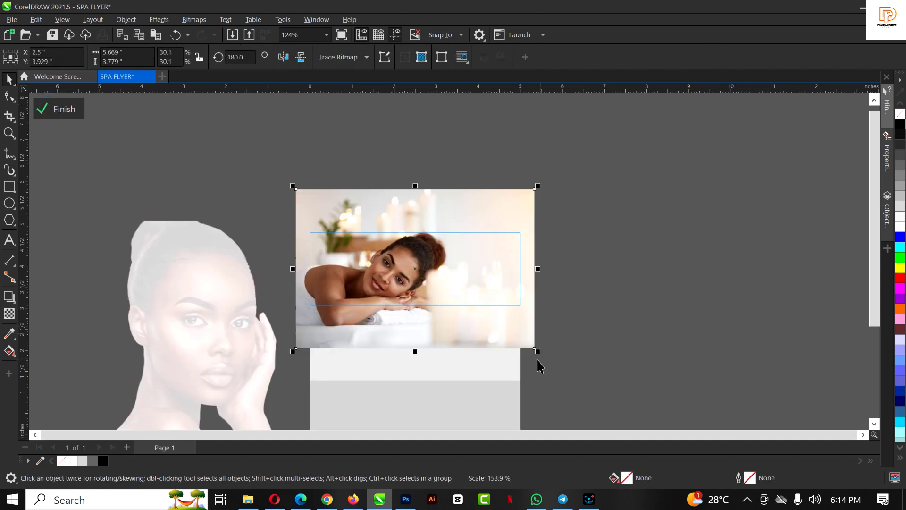
pyautogui.moveTo(534, 184); pyautogui.dragTo(583, 156)
pyautogui.moveTo(467, 276); pyautogui.dragTo(478, 305)
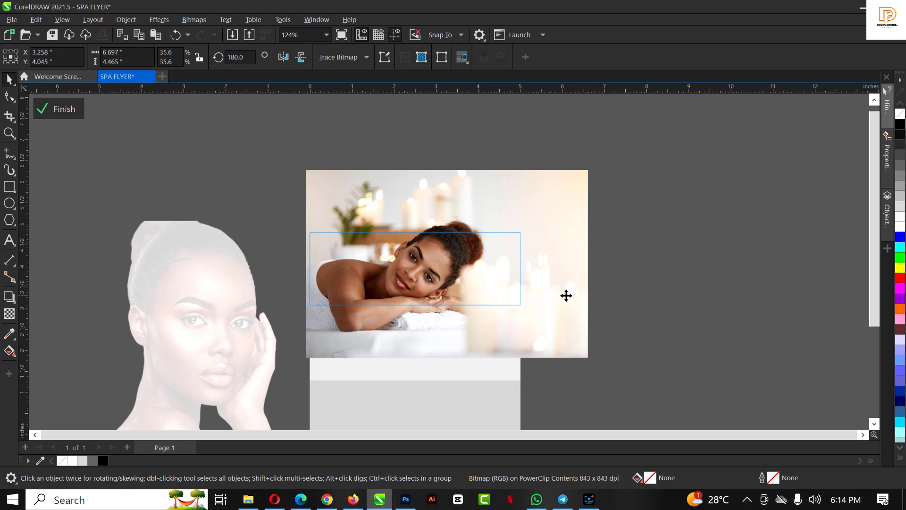
pyautogui.moveTo(567, 295); pyautogui.dragTo(569, 298)
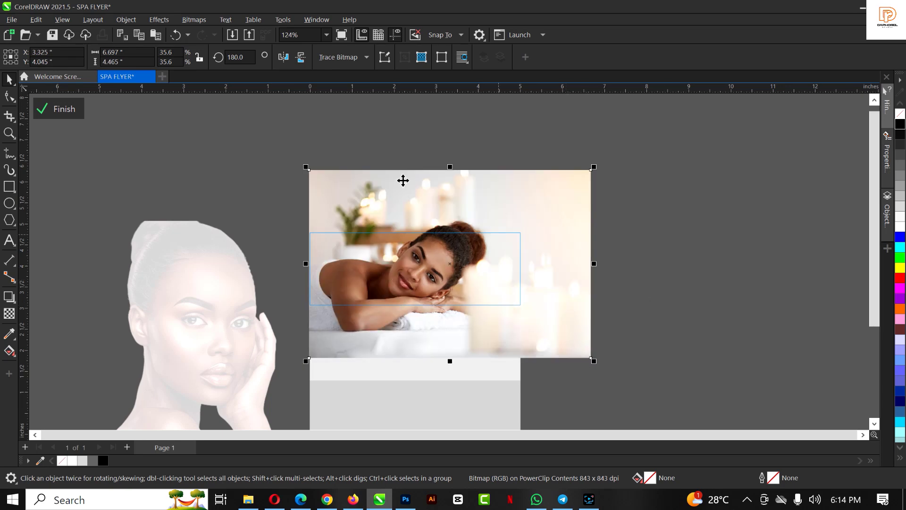
pyautogui.click(59, 109)
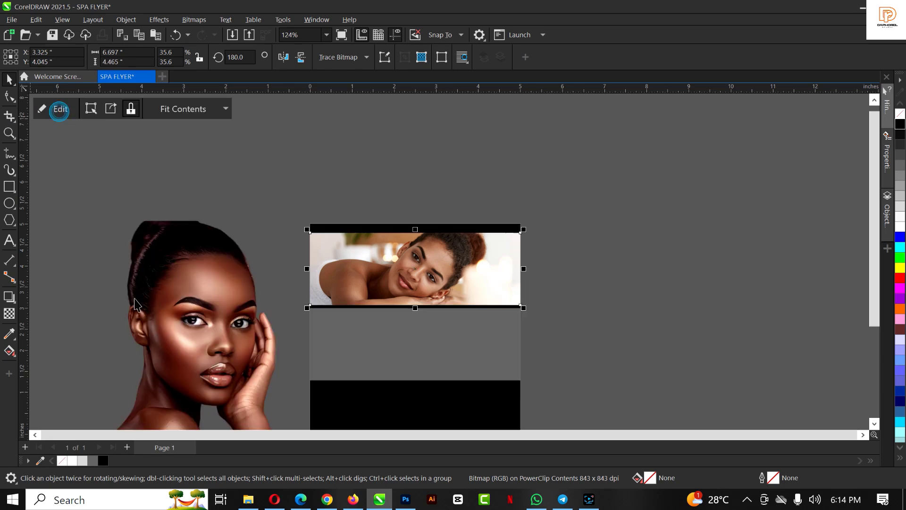
pyautogui.click(584, 265)
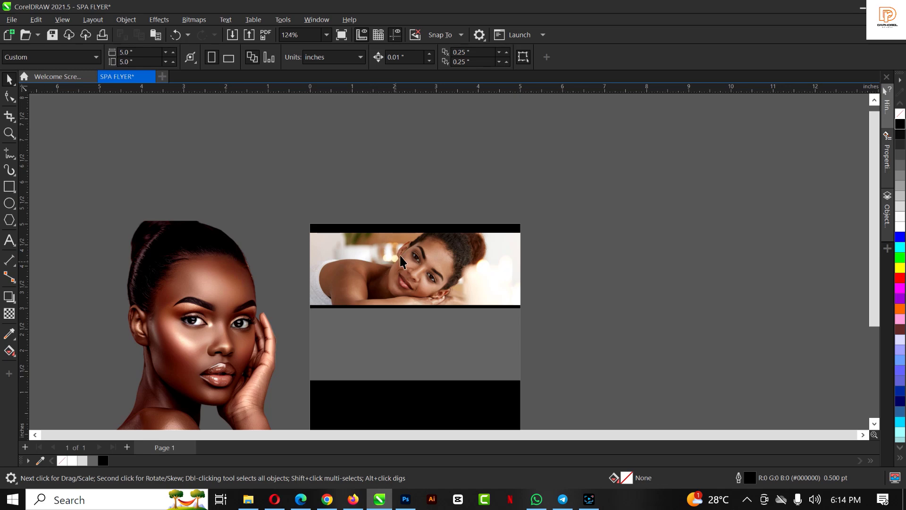
# Drag the face-massage photo from the flyer images folder into the document
pyautogui.click(397, 346)
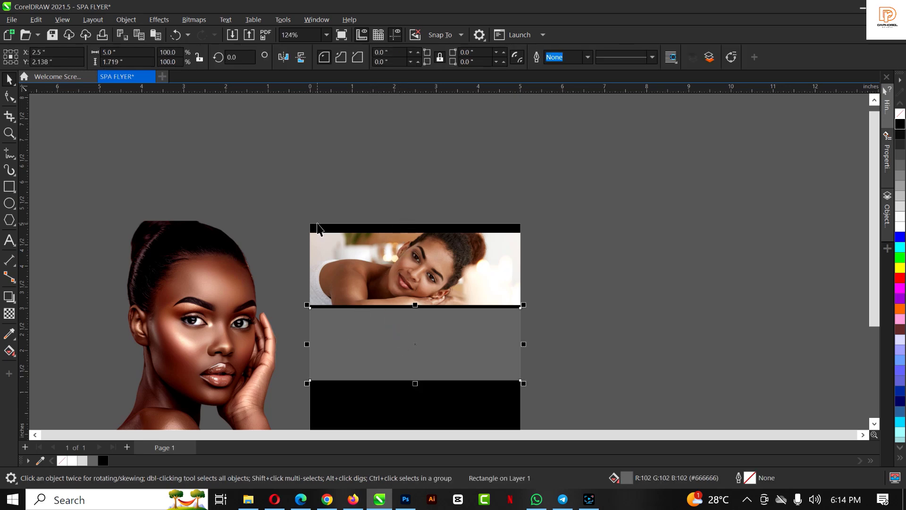
pyautogui.scroll(-2, 318, 182)
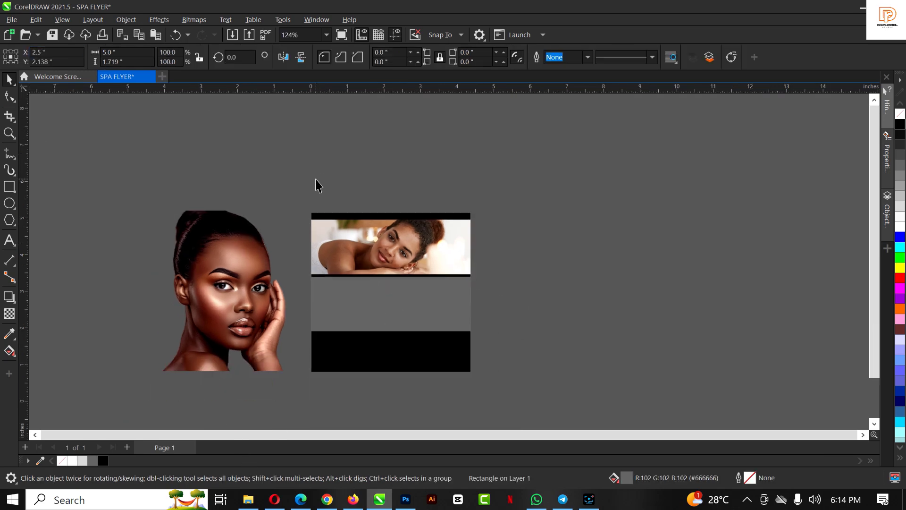
pyautogui.click(254, 505)
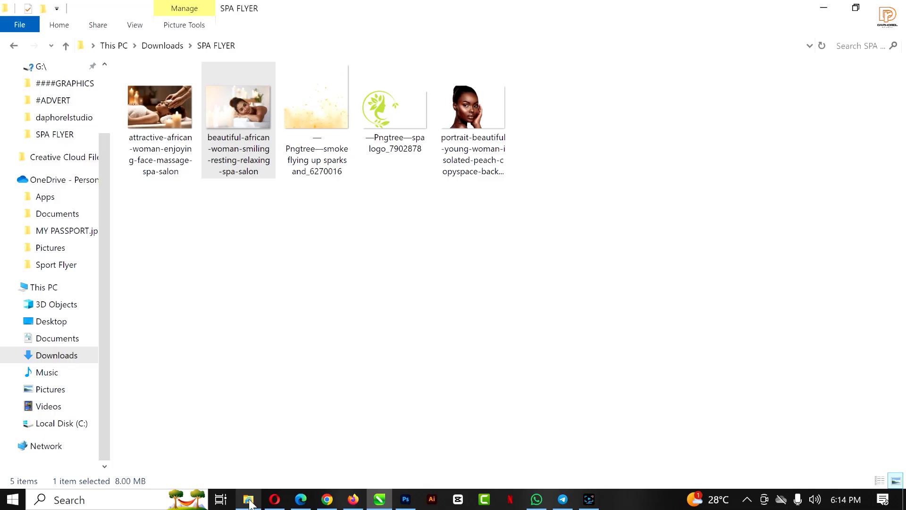
pyautogui.click(168, 114)
pyautogui.moveTo(157, 106); pyautogui.dragTo(621, 252)
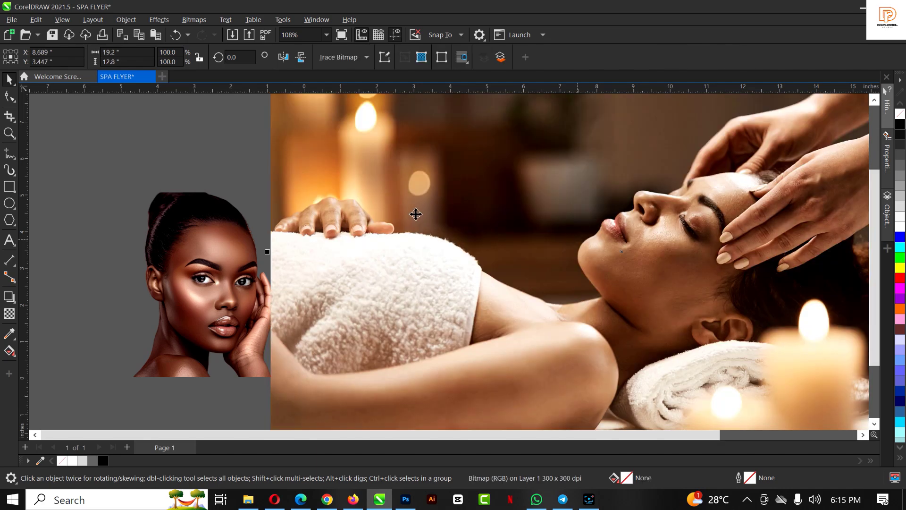
# Convert the massage photo to a 300 dpi bitmap
pyautogui.scroll(-3, 415, 212)
pyautogui.click(441, 205)
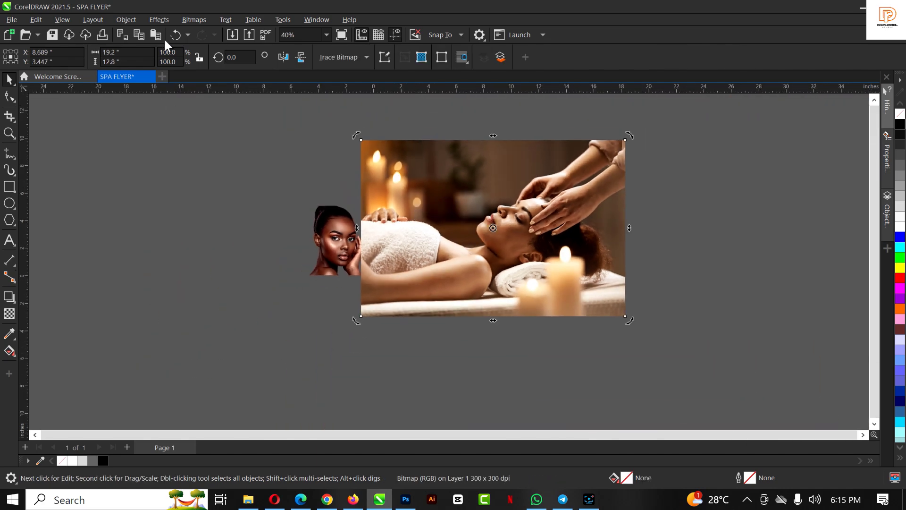
pyautogui.click(194, 20)
pyautogui.click(204, 42)
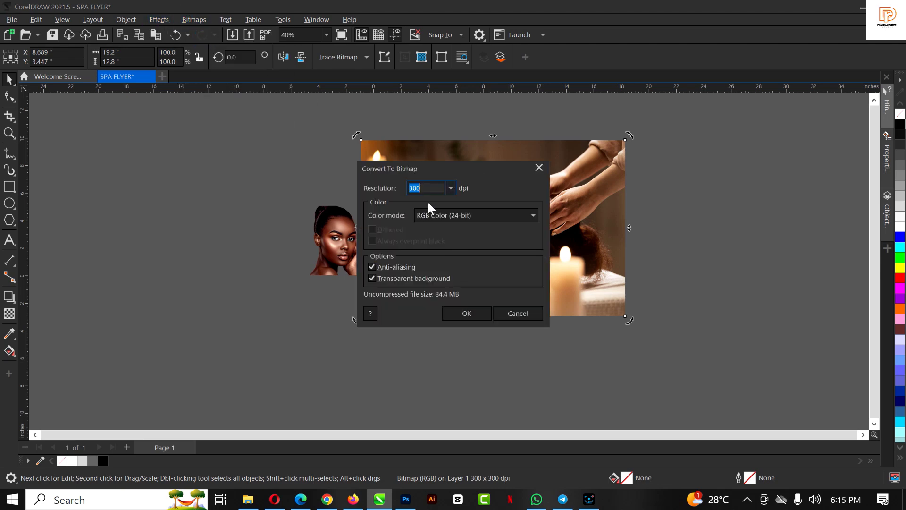
pyautogui.doubleClick(433, 189)
pyautogui.click(473, 315)
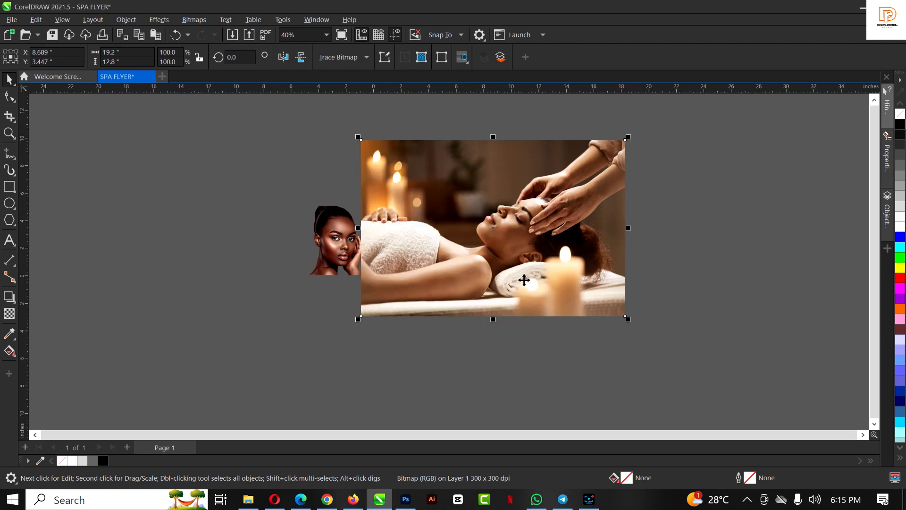
# Scale the massage photo down to 26.1% and place it beside the other images
pyautogui.click(557, 291)
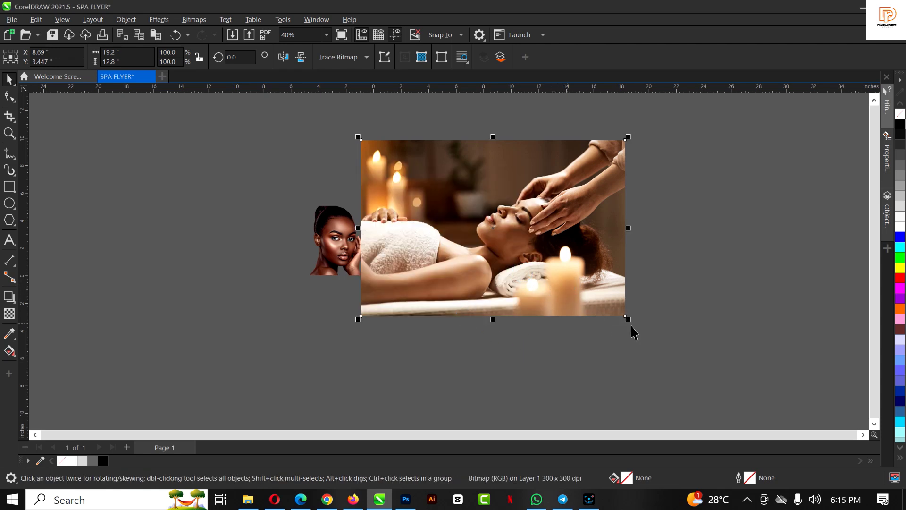
pyautogui.moveTo(629, 320); pyautogui.dragTo(465, 208)
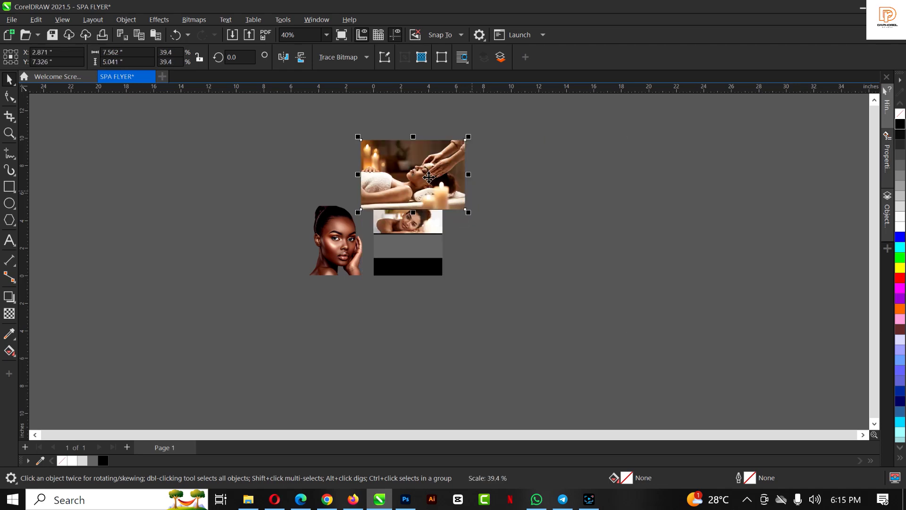
pyautogui.scroll(3, 425, 172)
pyautogui.moveTo(427, 174); pyautogui.dragTo(647, 324)
pyautogui.scroll(-3, 562, 326)
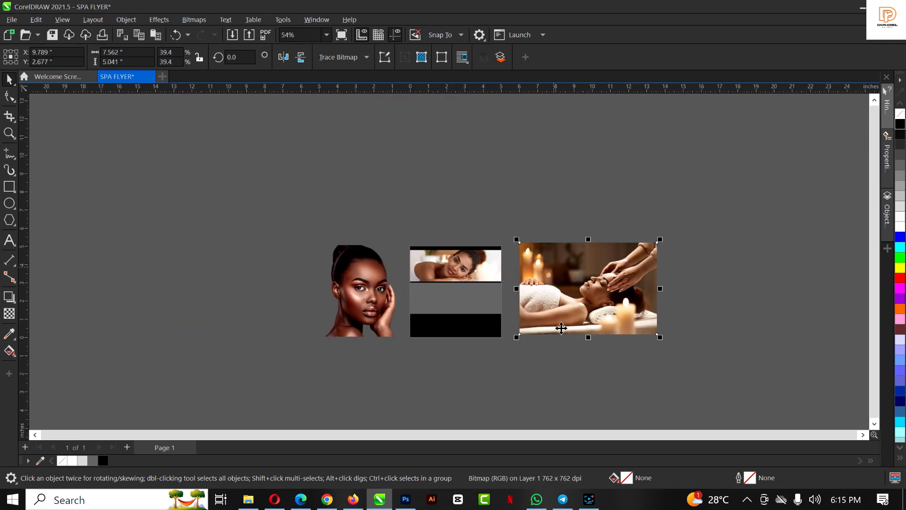
pyautogui.scroll(2, 566, 311)
pyautogui.scroll(1, 570, 306)
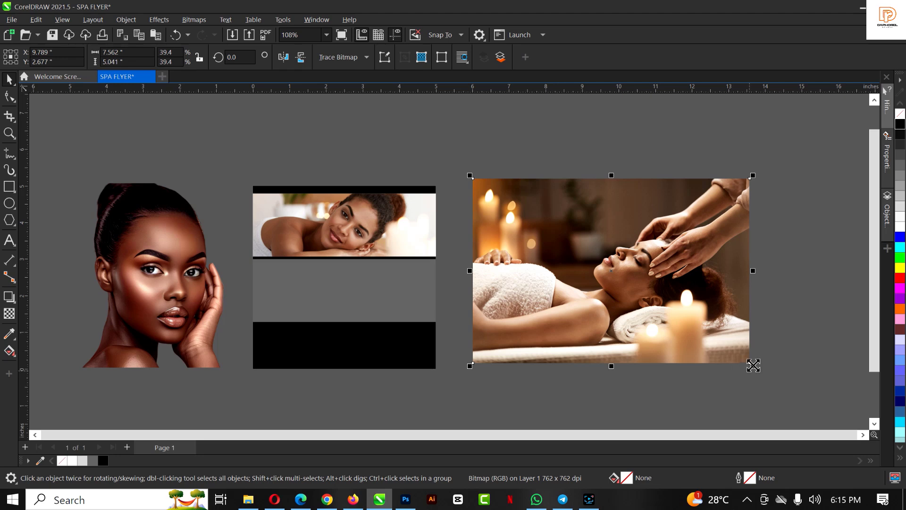
pyautogui.moveTo(752, 364); pyautogui.dragTo(706, 341)
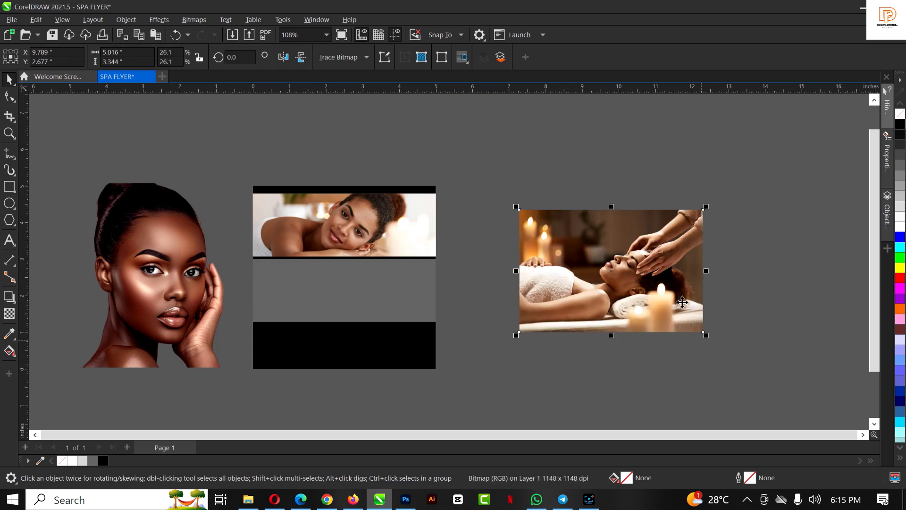
# PowerClip the massage photo inside the dark grey rectangle below the upper photo
pyautogui.click(318, 285)
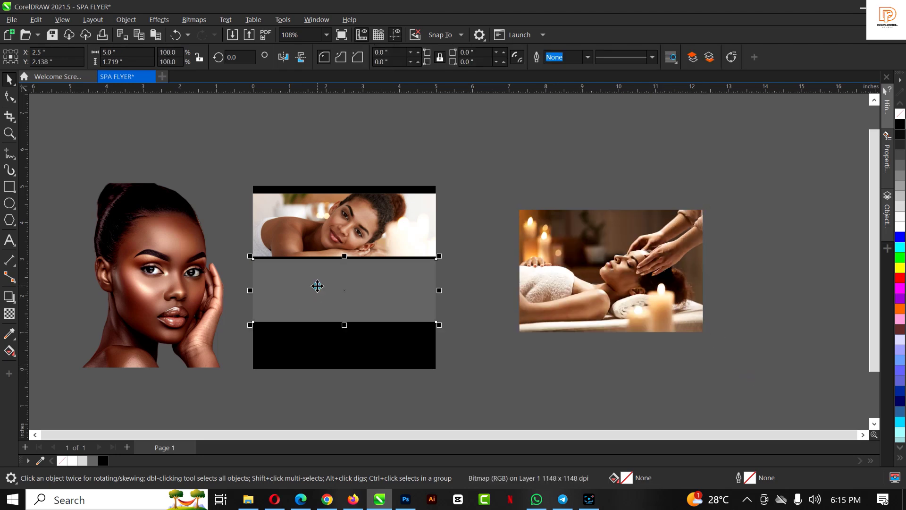
pyautogui.click(613, 273)
pyautogui.rightClick(613, 274)
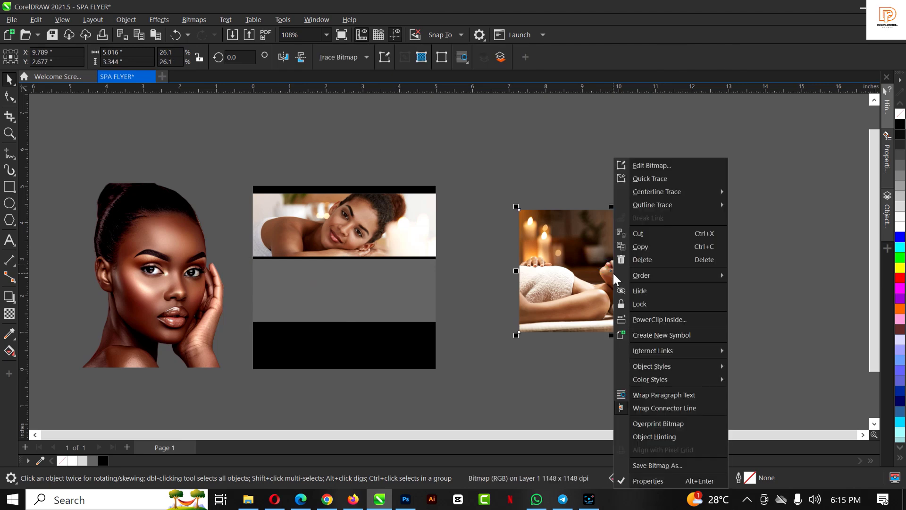
pyautogui.click(669, 320)
pyautogui.click(307, 300)
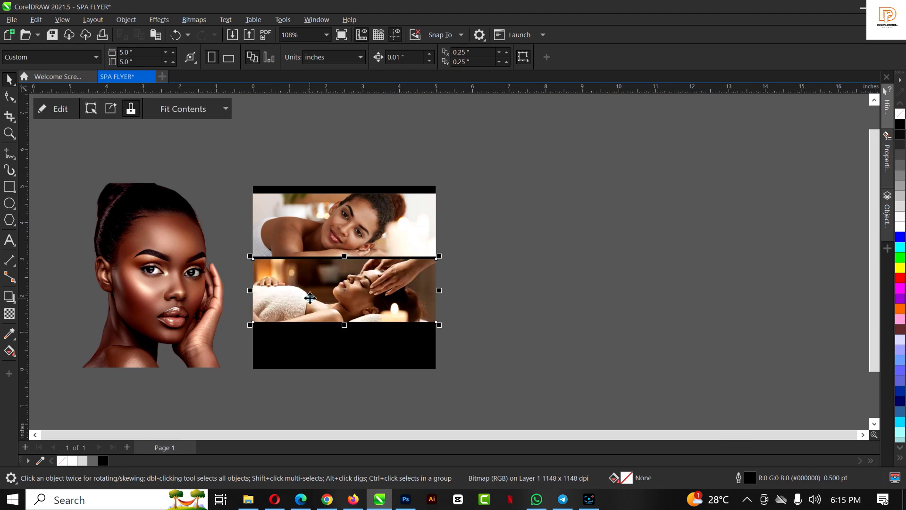
pyautogui.scroll(2, 315, 301)
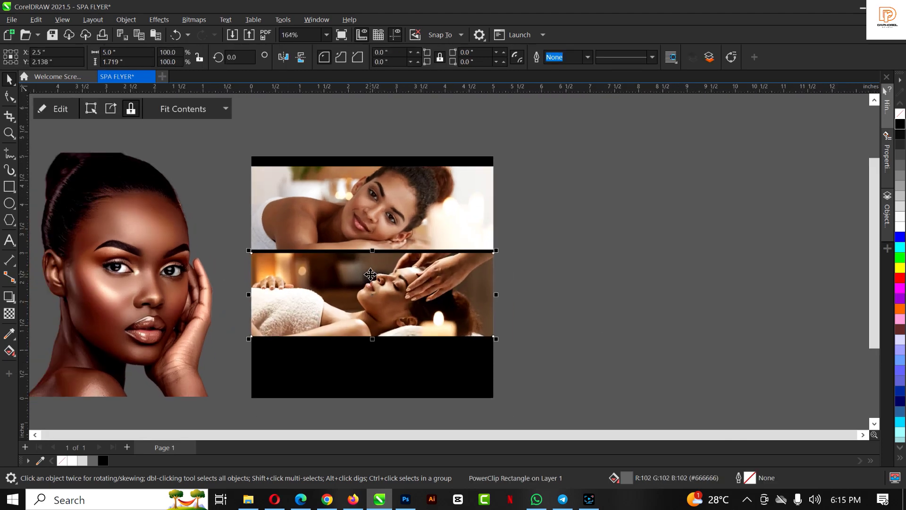
pyautogui.scroll(-1, 371, 281)
pyautogui.scroll(1, 371, 281)
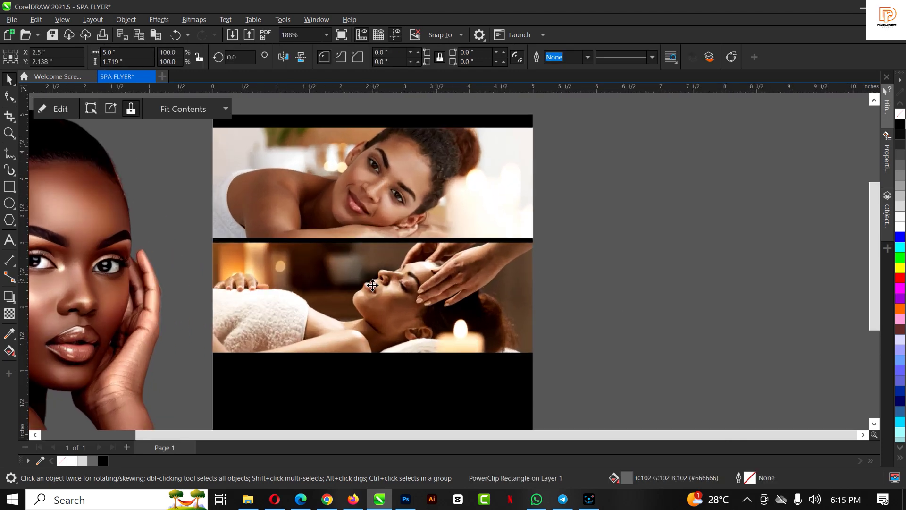
pyautogui.scroll(-1, 384, 205)
# Check the photo frames and move the stacked photo frame off to the right
pyautogui.click(385, 207)
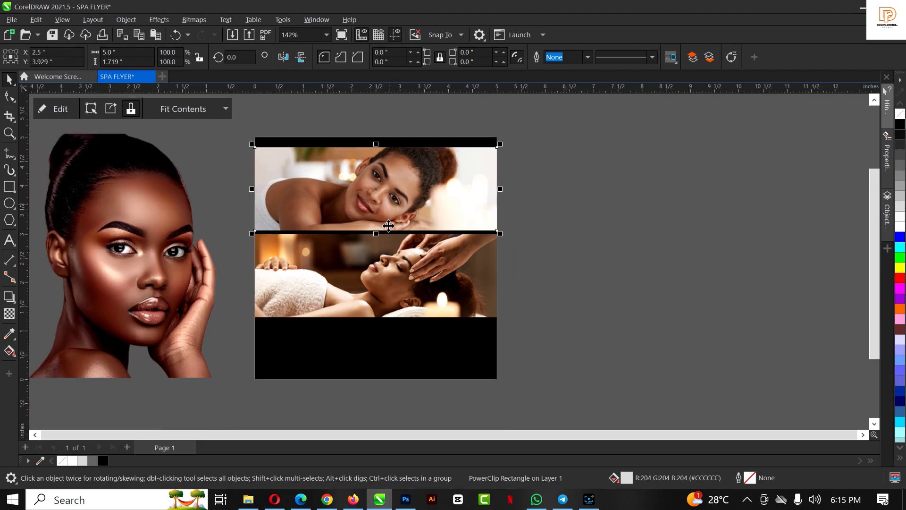
pyautogui.click(346, 348)
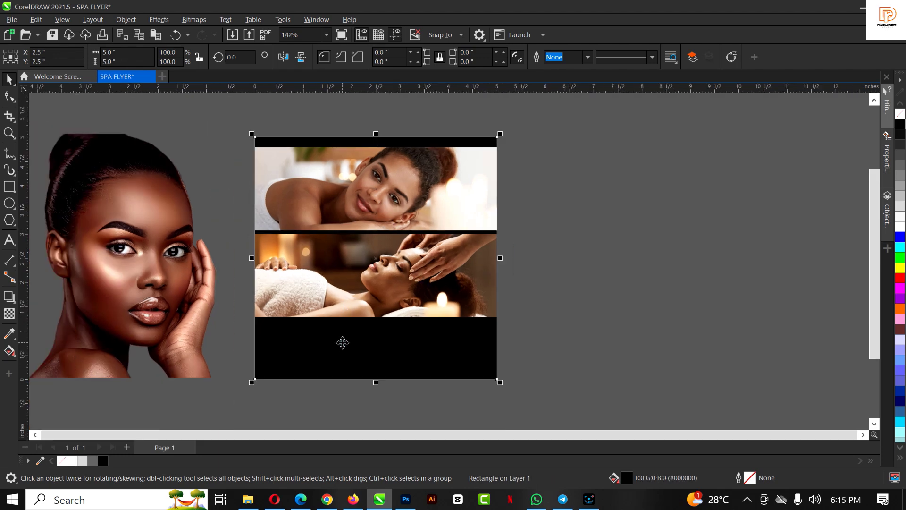
pyautogui.click(153, 270)
pyautogui.click(434, 197)
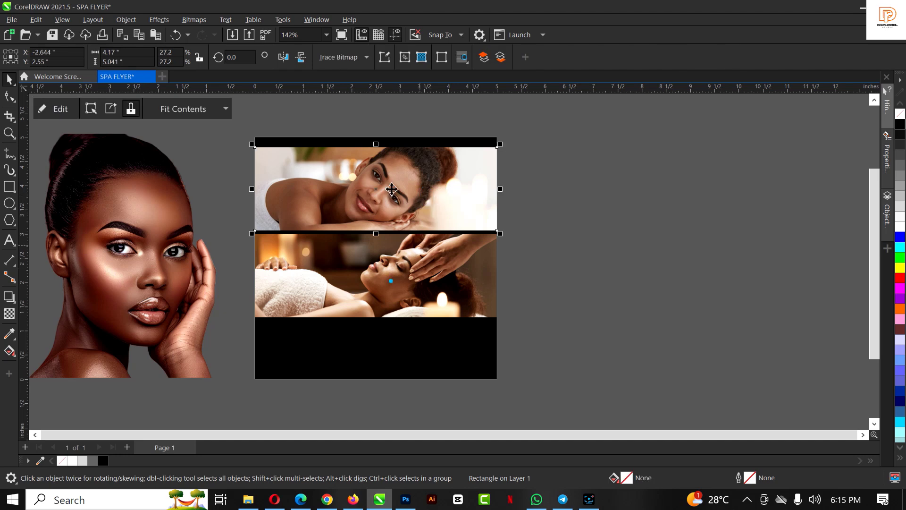
pyautogui.click(391, 287)
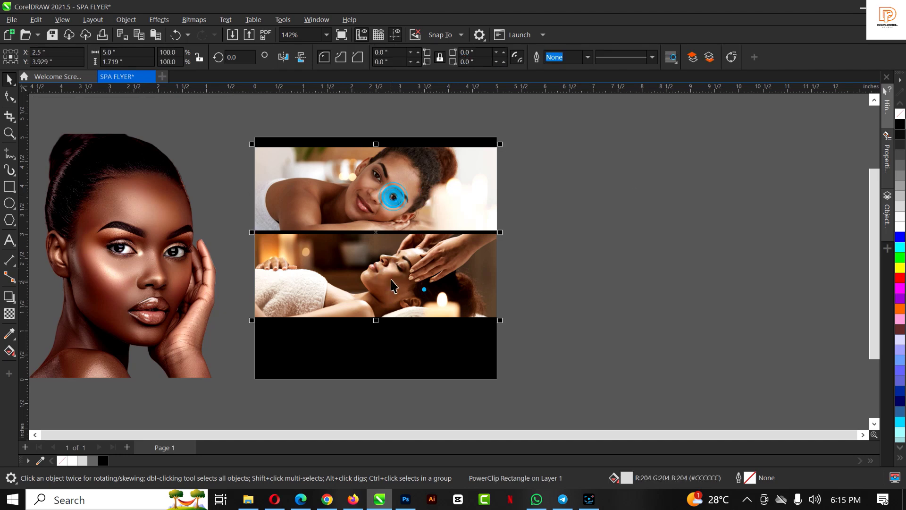
pyautogui.click(416, 188)
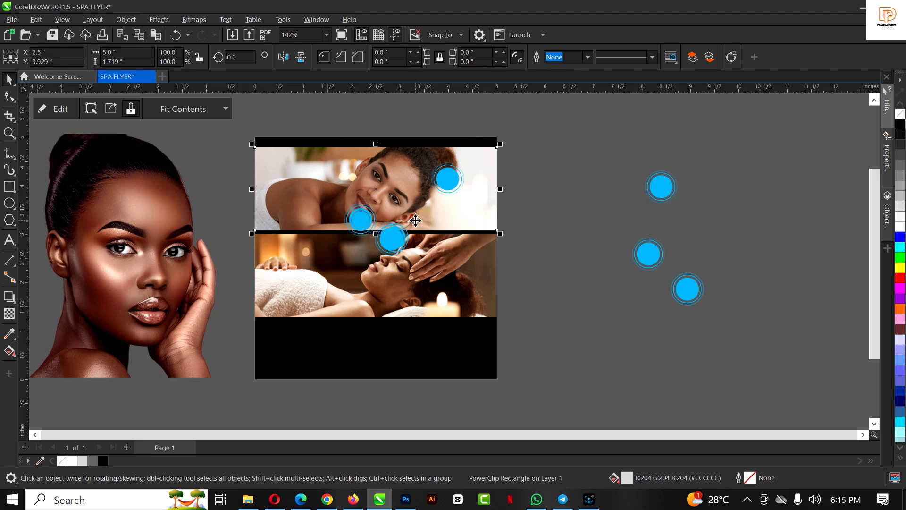
pyautogui.moveTo(415, 218); pyautogui.dragTo(620, 194)
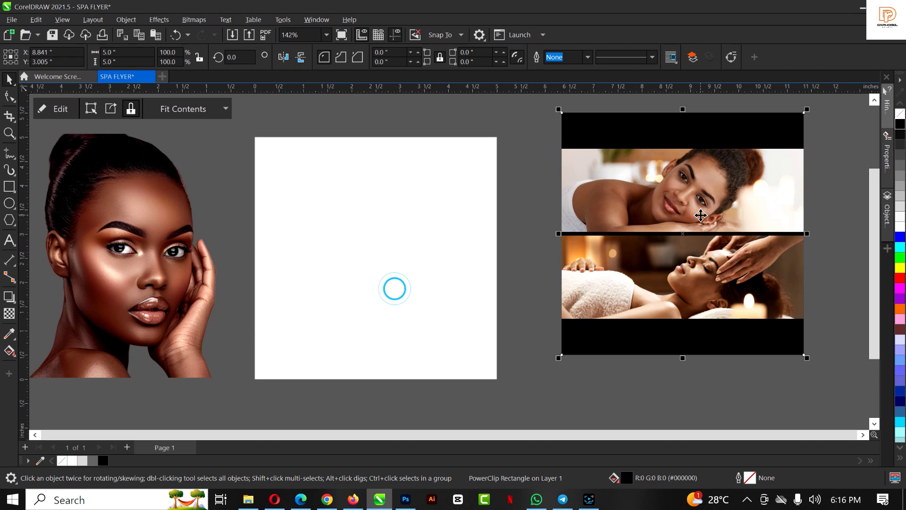
# Align the photo frame over the white 5-inch page and nudge its two photos slightly up
pyautogui.moveTo(701, 215); pyautogui.dragTo(395, 268)
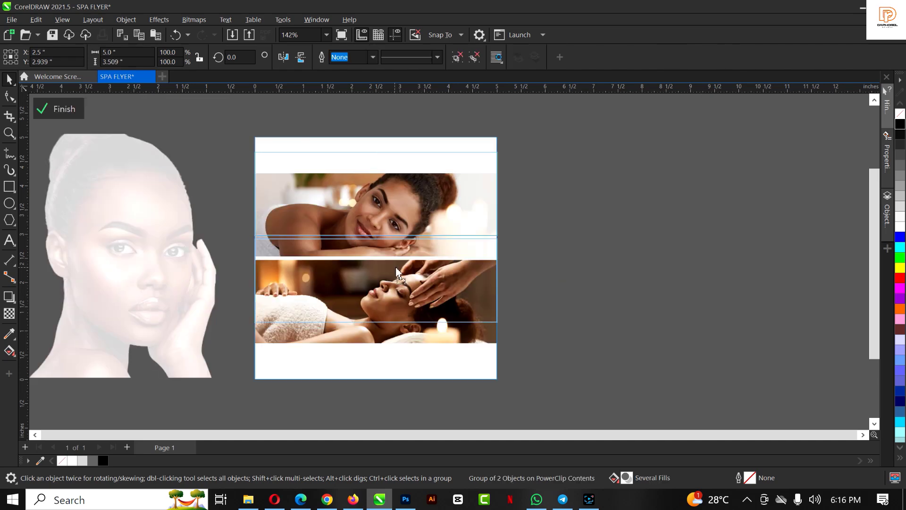
pyautogui.click(390, 296)
pyautogui.moveTo(390, 296); pyautogui.dragTo(391, 293)
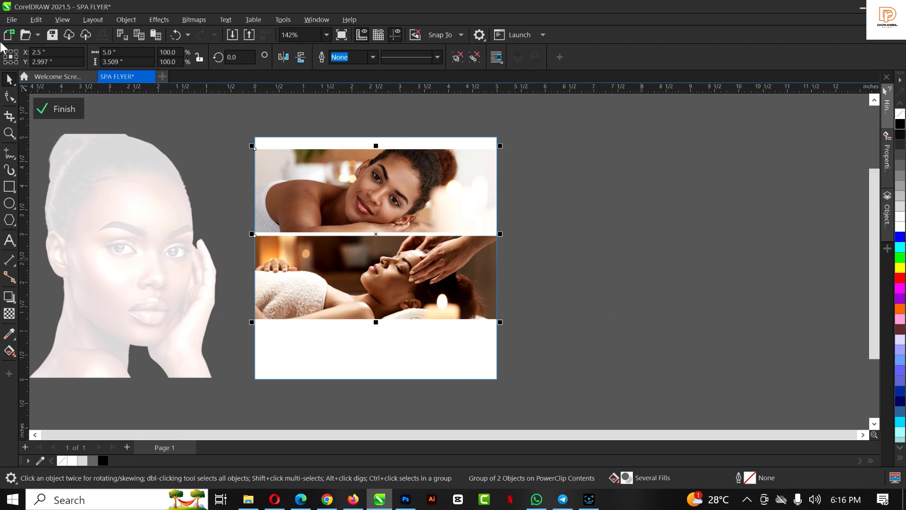
# Finish the frame edit and place the portrait overlapping the left side of the photo layout
pyautogui.click(54, 108)
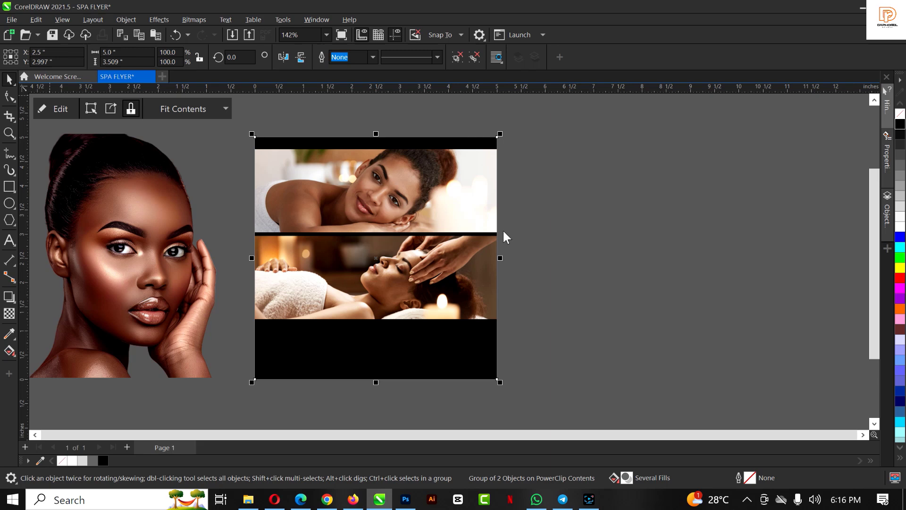
pyautogui.click(639, 249)
pyautogui.click(142, 269)
pyautogui.moveTo(142, 269); pyautogui.dragTo(297, 330)
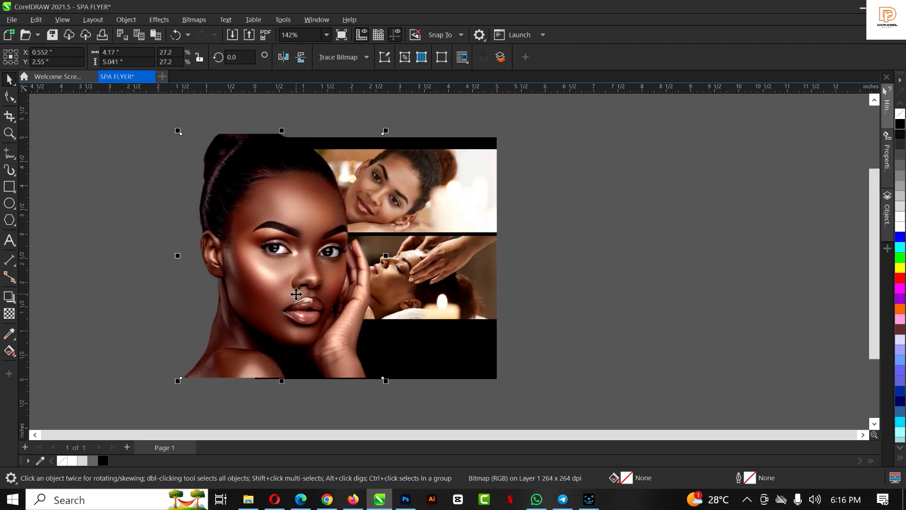
pyautogui.moveTo(296, 294); pyautogui.dragTo(304, 300)
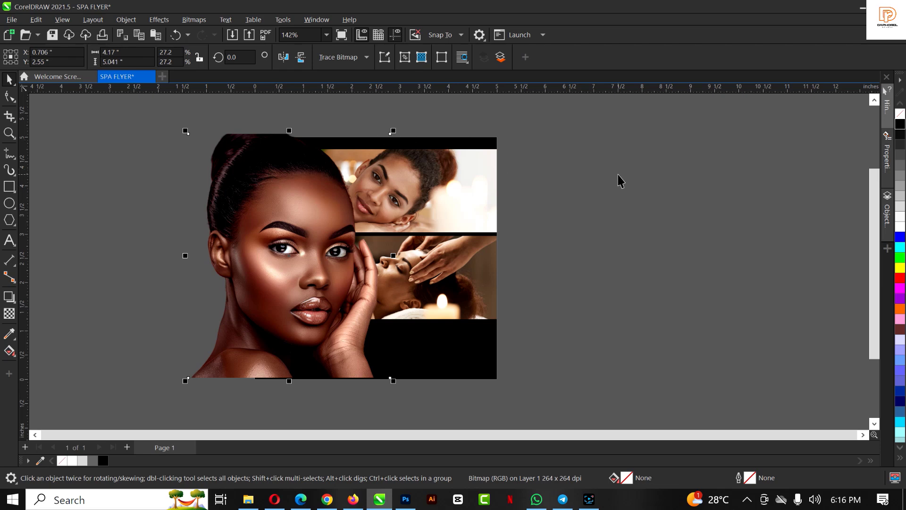
pyautogui.click(302, 191)
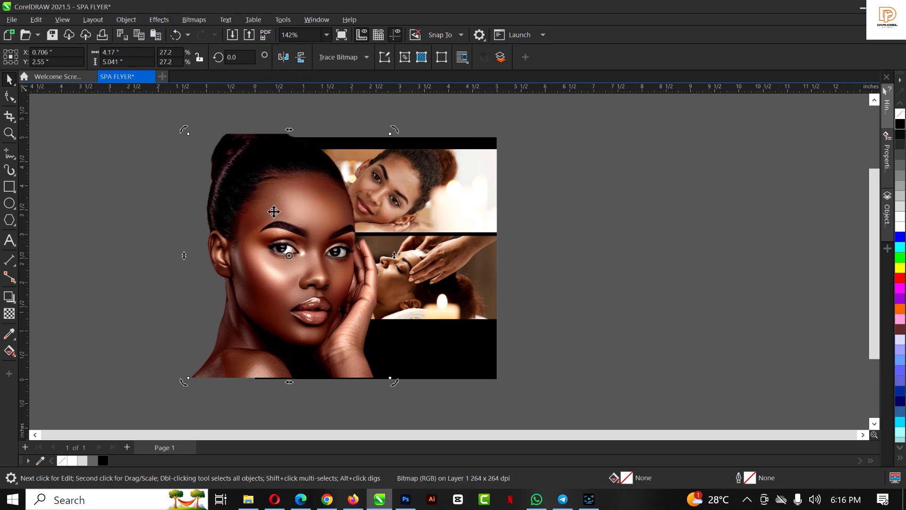
pyautogui.click(300, 258)
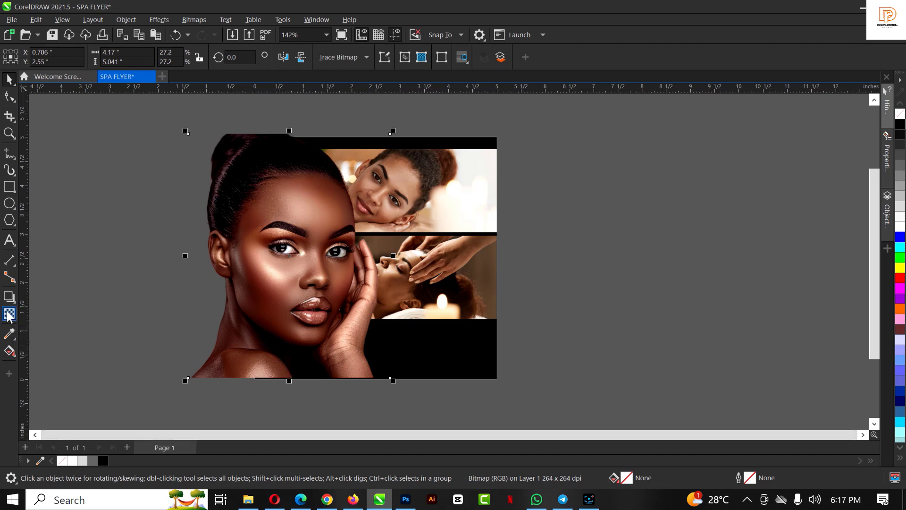
pyautogui.click(9, 314)
# Apply a fountain transparency that fades the portrait toward its bottom edge
pyautogui.moveTo(279, 334); pyautogui.dragTo(279, 373)
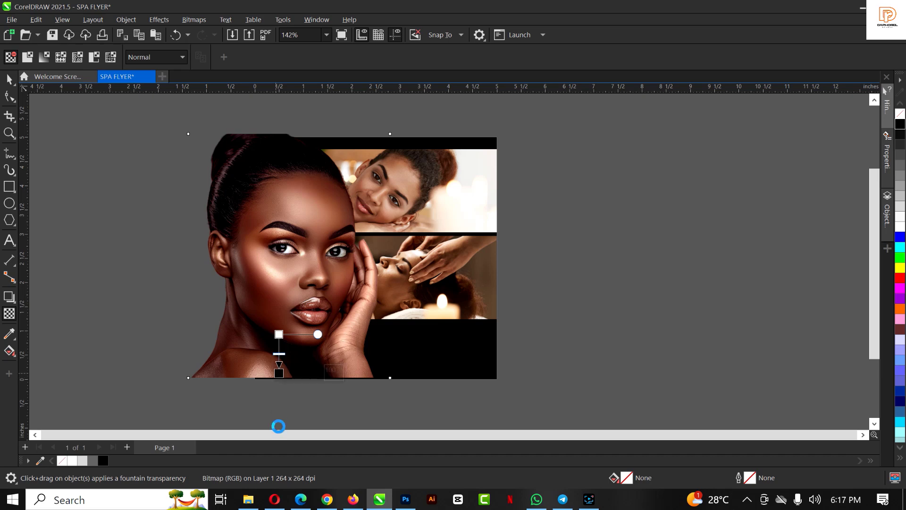
pyautogui.moveTo(279, 335); pyautogui.dragTo(279, 318)
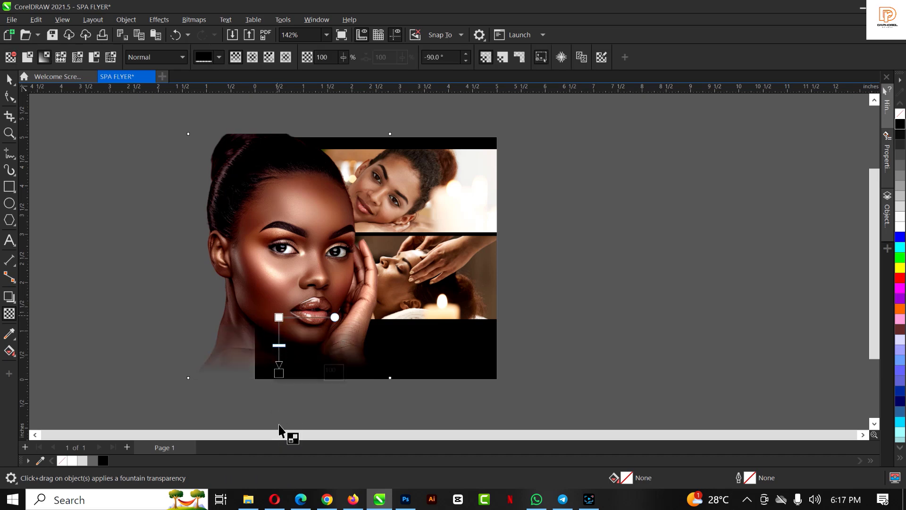
pyautogui.press('space')
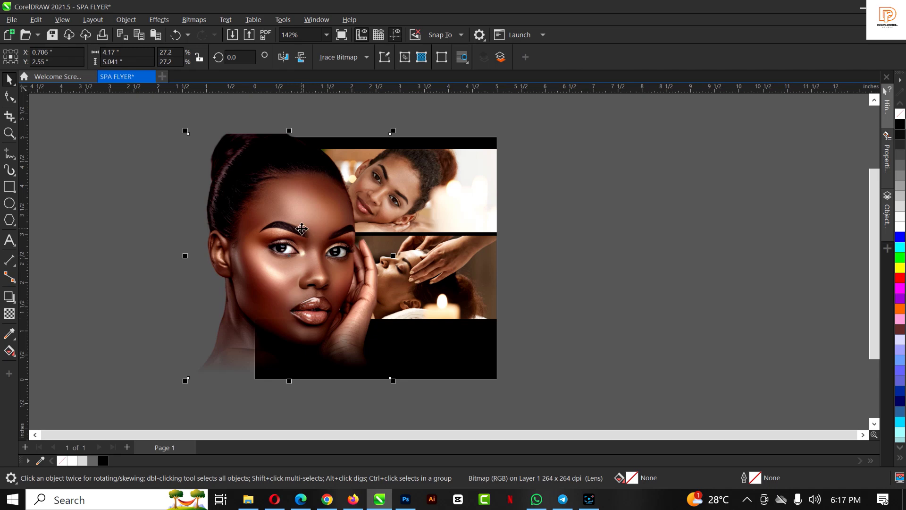
# Convert the faded portrait to a 300 dpi bitmap and move it slightly higher
pyautogui.moveTo(296, 247); pyautogui.dragTo(307, 227)
pyautogui.click(194, 19)
pyautogui.click(202, 33)
pyautogui.click(467, 313)
pyautogui.moveTo(306, 287); pyautogui.dragTo(315, 349)
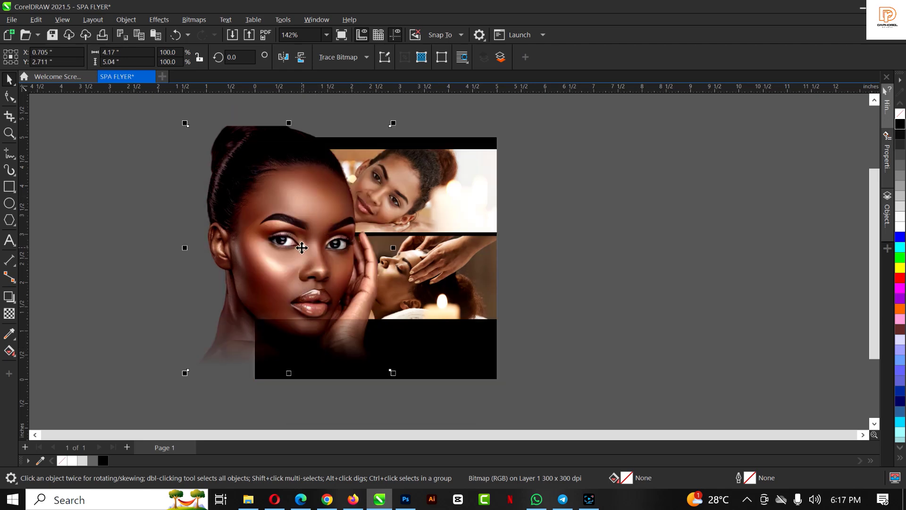
# Move the portrait to the empty area at right and cut it off the page
pyautogui.moveTo(302, 247); pyautogui.dragTo(713, 240)
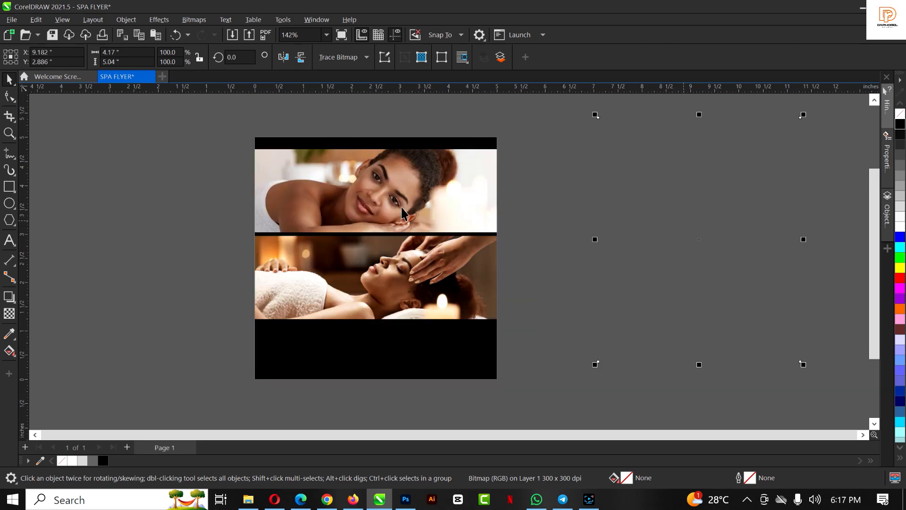
pyautogui.rightClick(730, 240)
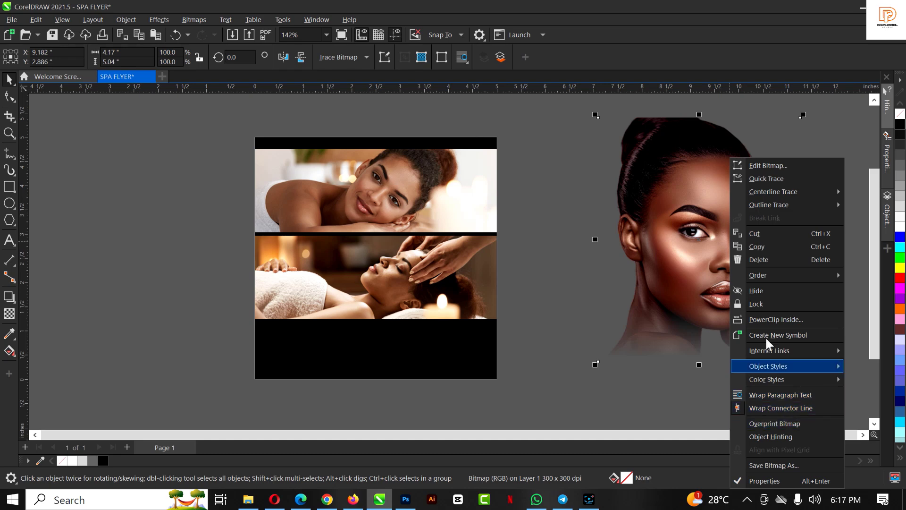
pyautogui.click(573, 237)
pyautogui.click(706, 239)
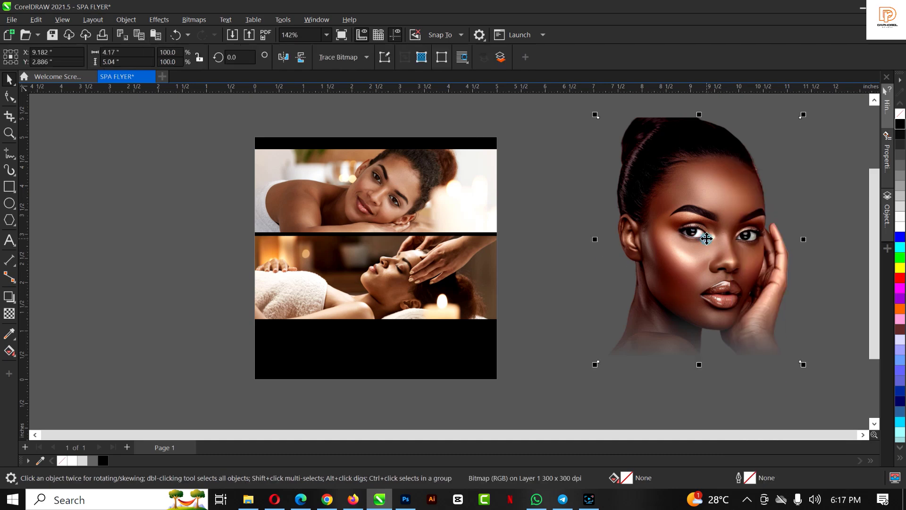
pyautogui.press('Delete')
# Paste the portrait into the photo frame's PowerClip contents on the left side, then finish editing
pyautogui.click(376, 196)
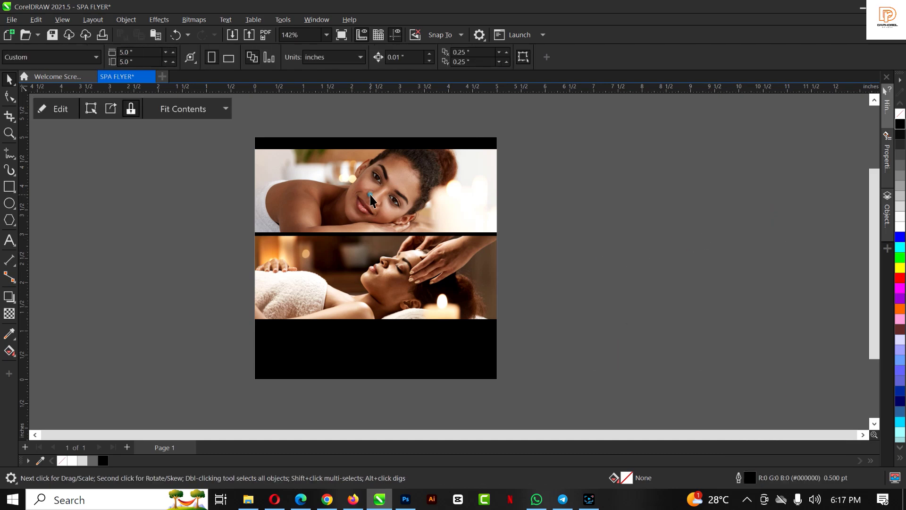
pyautogui.doubleClick(370, 199)
pyautogui.hotkey('ctrl', 'v')
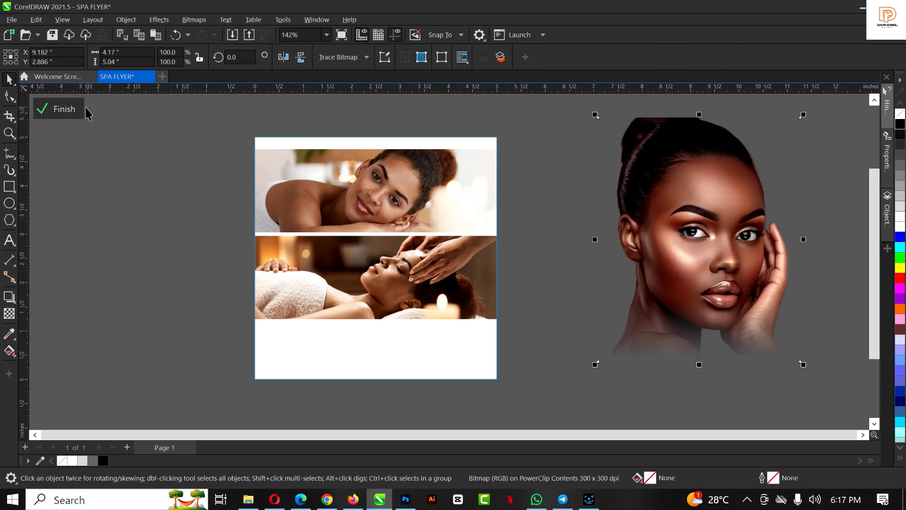
pyautogui.moveTo(700, 196); pyautogui.dragTo(329, 291)
pyautogui.click(329, 291)
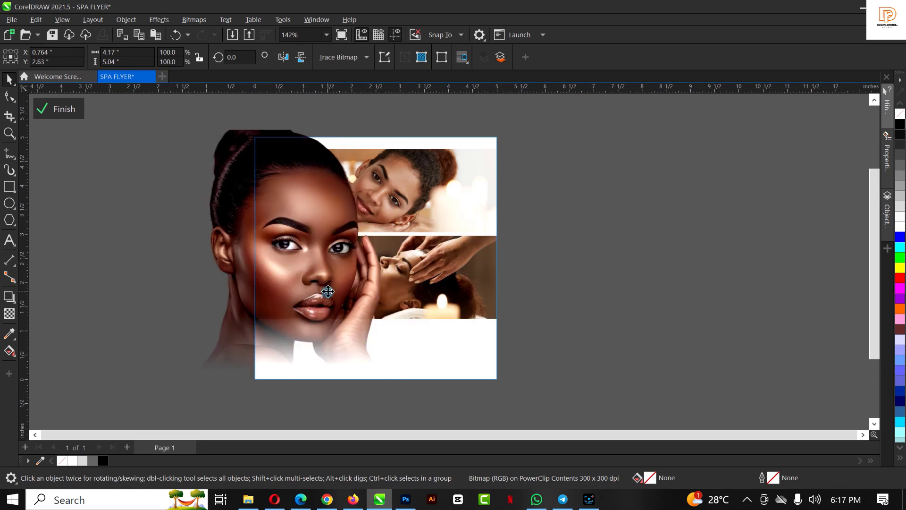
pyautogui.click(433, 204)
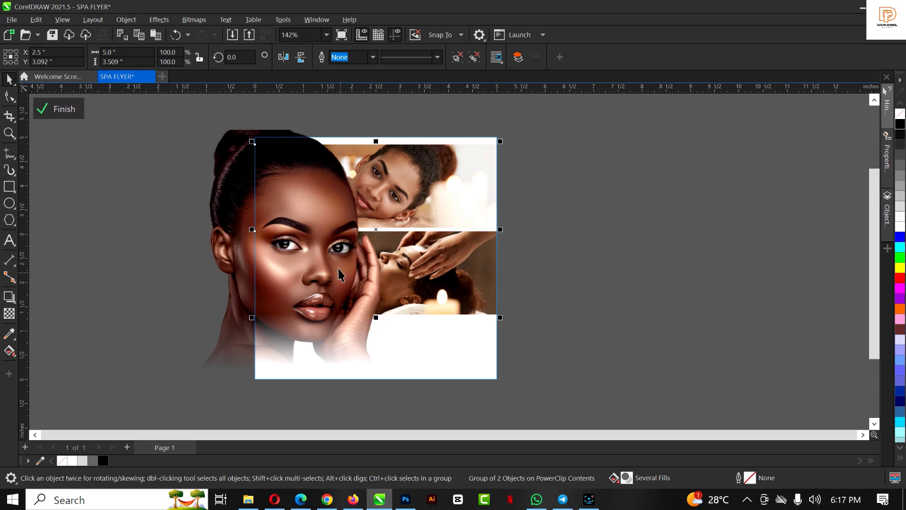
pyautogui.click(314, 244)
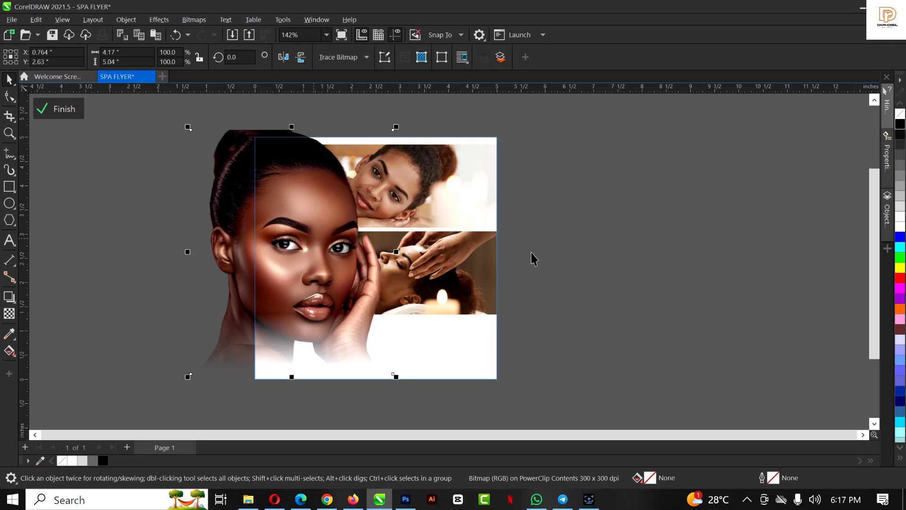
pyautogui.keyDown('ctrl'); pyautogui.click(617, 247); pyautogui.keyUp('ctrl')
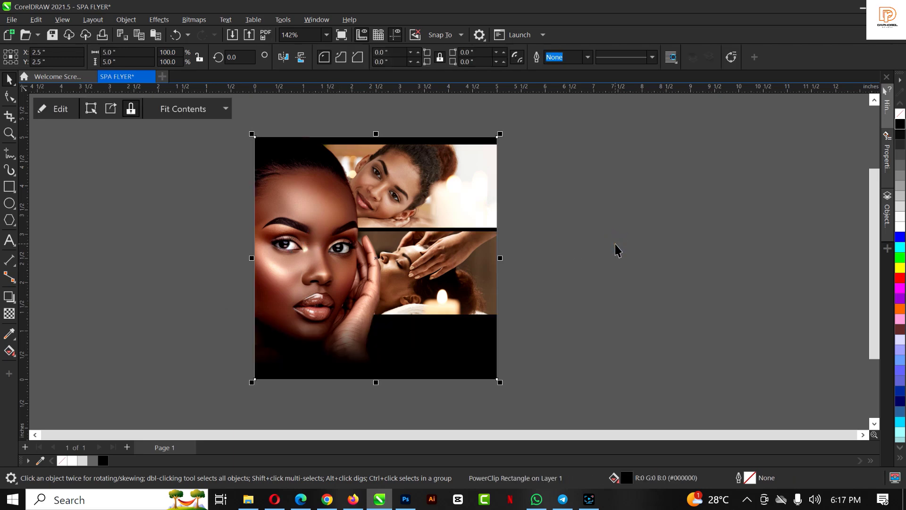
# Reposition the portrait inside the frame and shrink it to 96.4%
pyautogui.keyDown('ctrl'); pyautogui.click(320, 224); pyautogui.keyUp('ctrl')
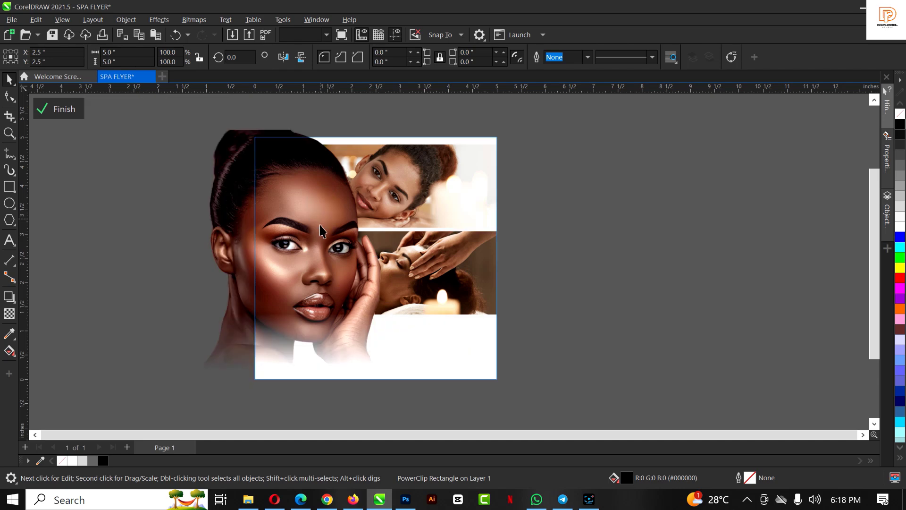
pyautogui.moveTo(317, 249); pyautogui.dragTo(317, 225)
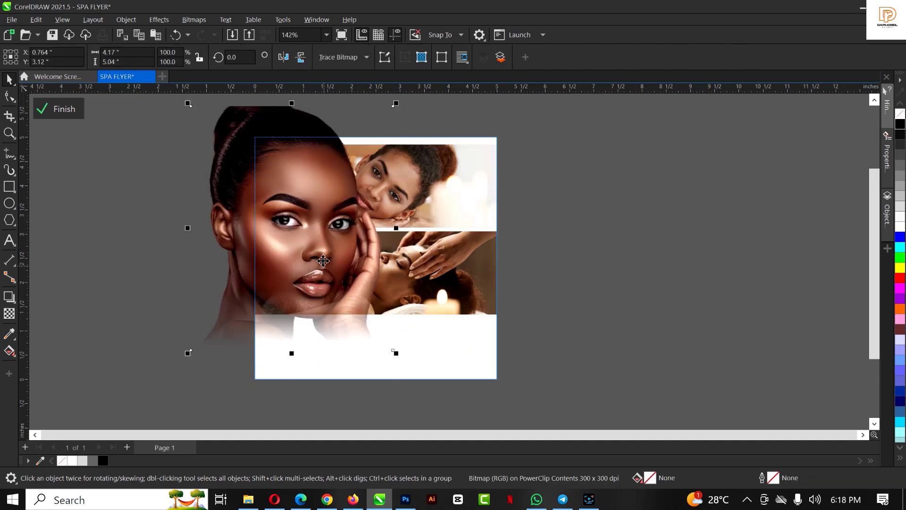
pyautogui.moveTo(320, 266); pyautogui.dragTo(319, 287)
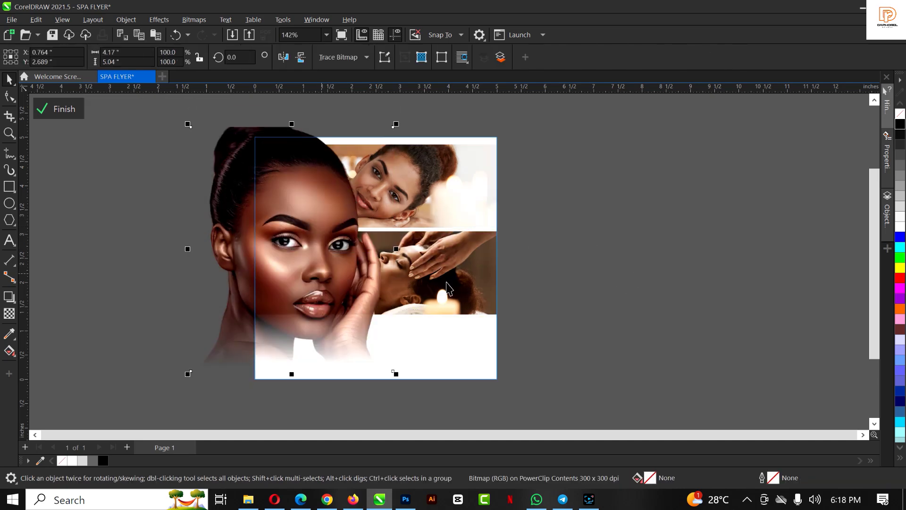
pyautogui.moveTo(395, 373); pyautogui.dragTo(389, 365)
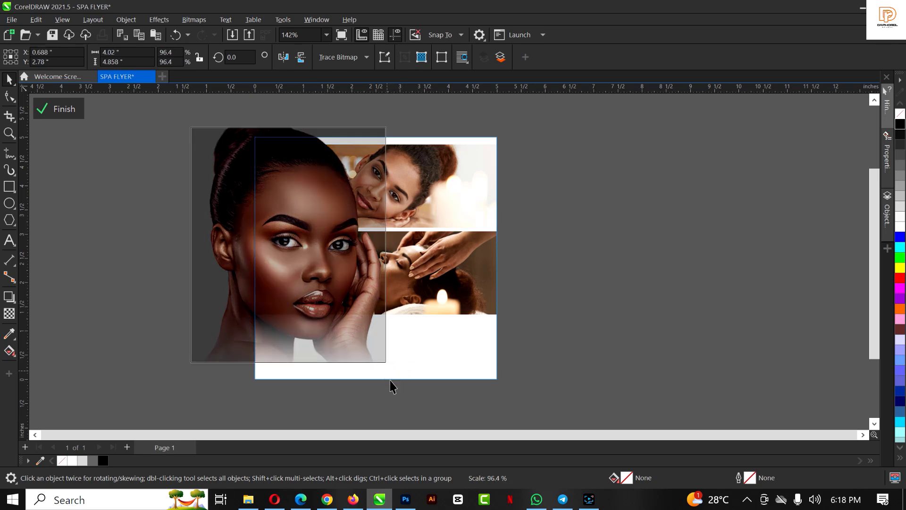
pyautogui.click(628, 289)
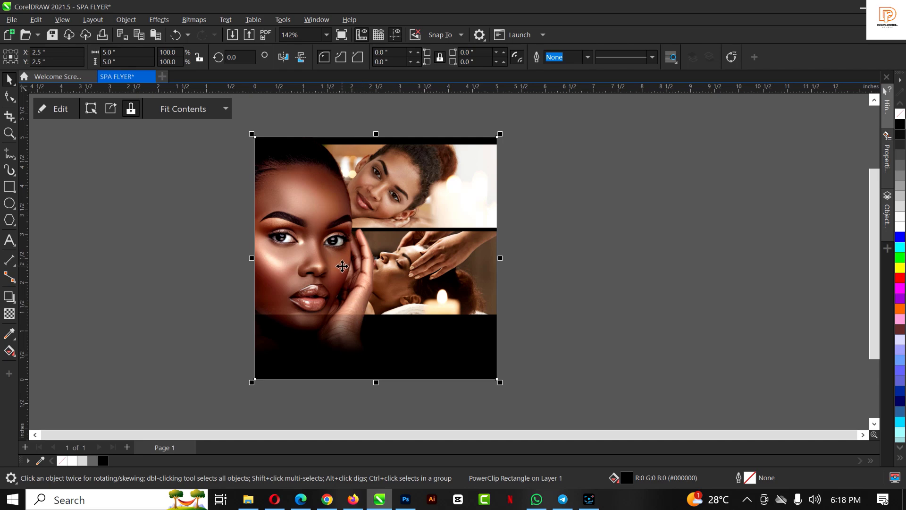
# Enlarge the portrait back to about full size, shift it left toward the page edge, and finish
pyautogui.doubleClick(342, 266)
pyautogui.click(342, 266)
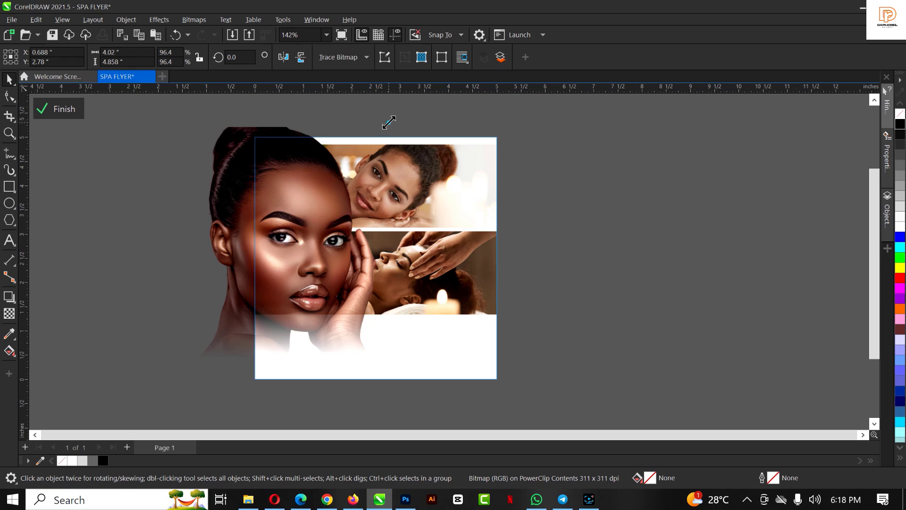
pyautogui.moveTo(389, 122); pyautogui.dragTo(377, 105)
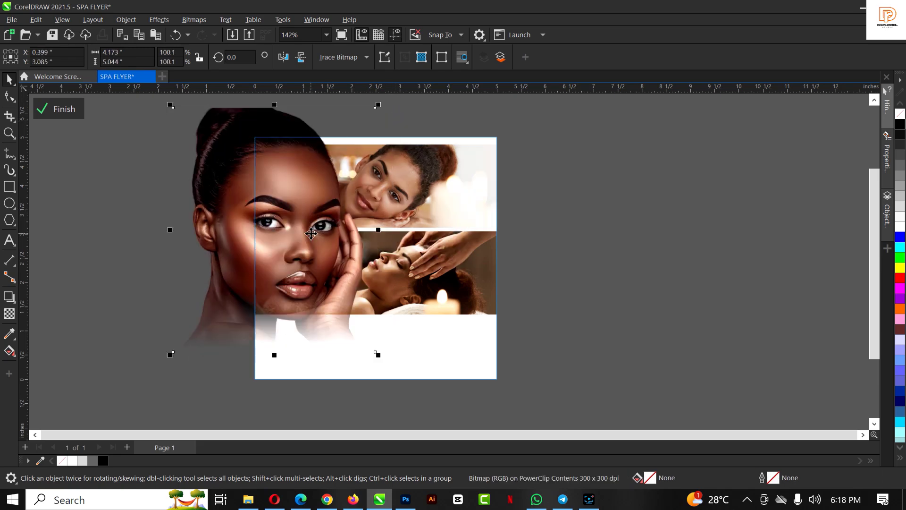
pyautogui.moveTo(311, 233); pyautogui.dragTo(307, 263)
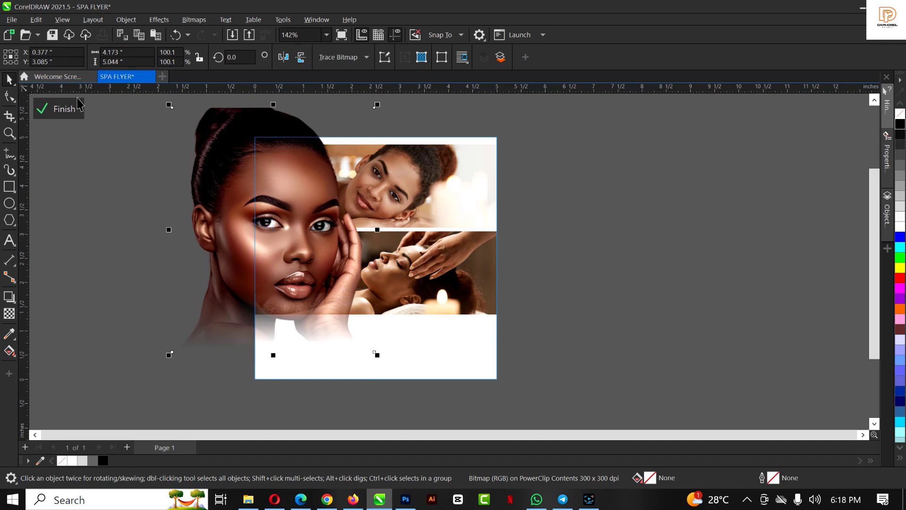
pyautogui.click(62, 112)
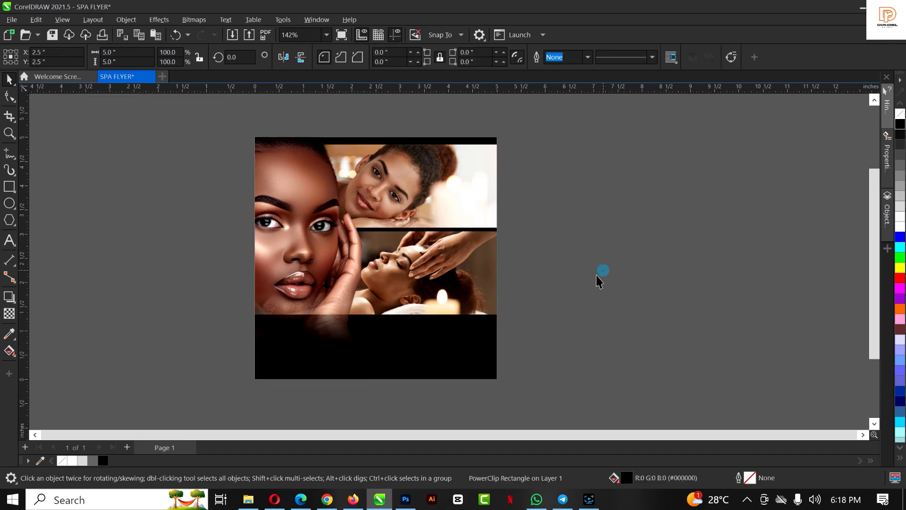
pyautogui.click(596, 276)
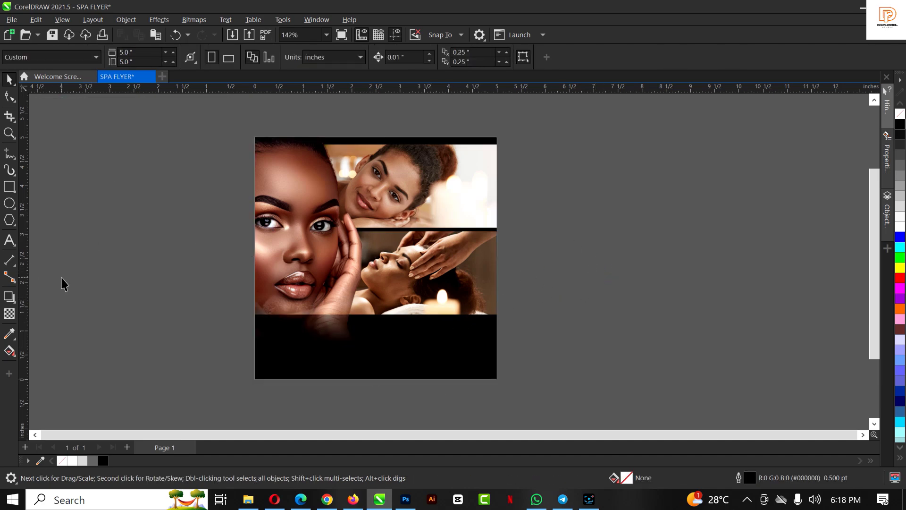
# Draw a black, outline-free 5 × 1.966 inch rectangle across the page bottom
pyautogui.click(9, 187)
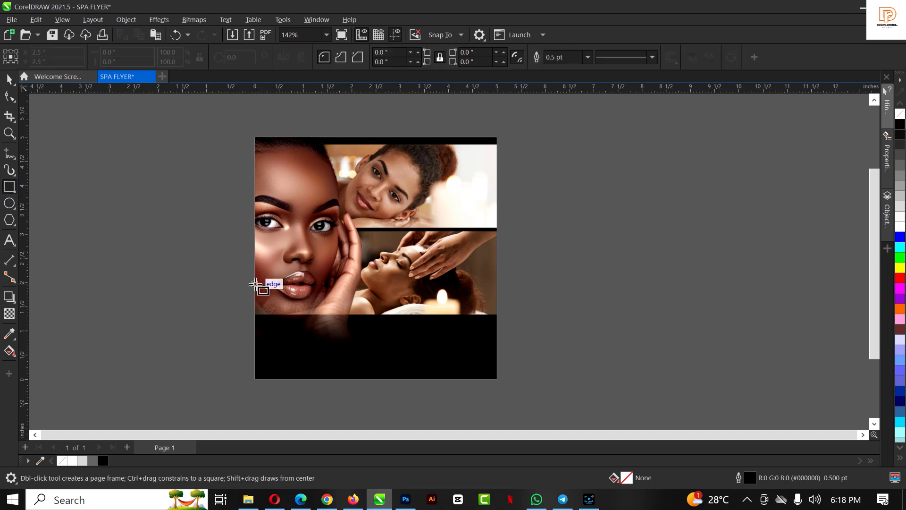
pyautogui.moveTo(255, 283)
pyautogui.mouseDown()
pyautogui.moveTo(398, 355)
pyautogui.moveTo(497, 379)
pyautogui.mouseUp()
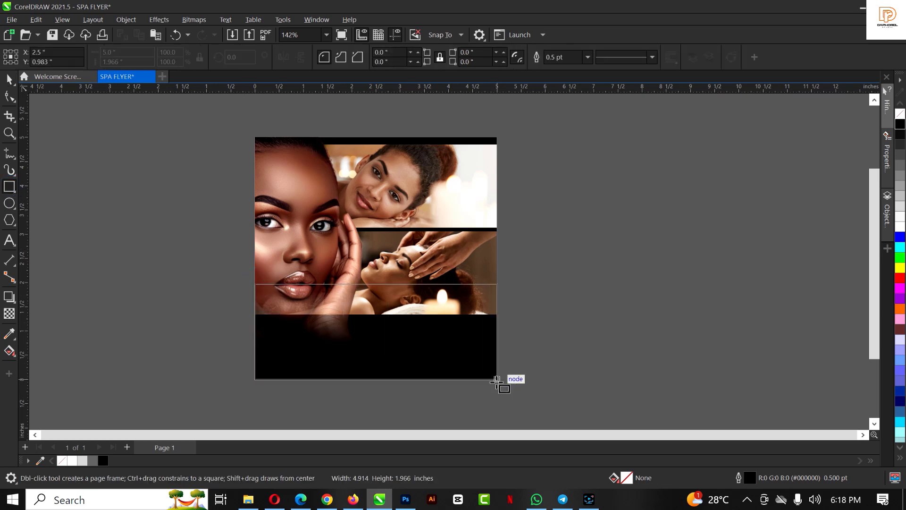
pyautogui.click(901, 125)
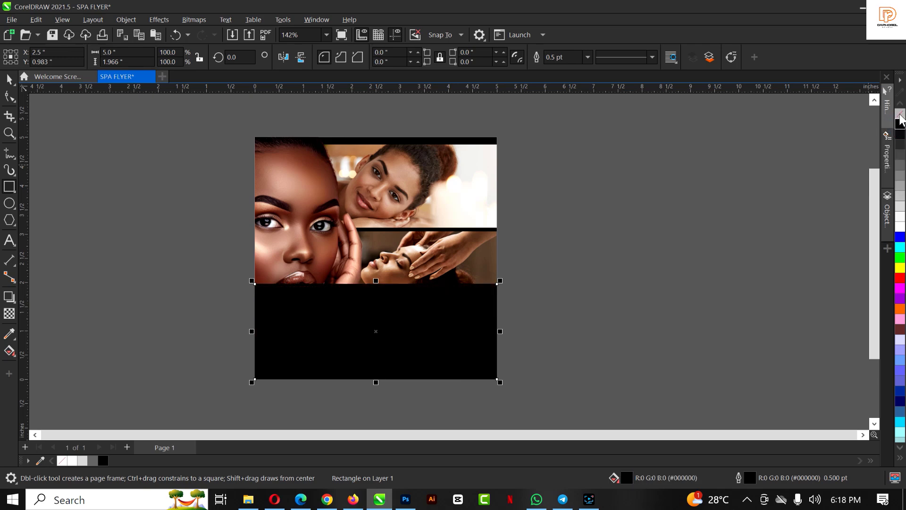
pyautogui.rightClick(901, 115)
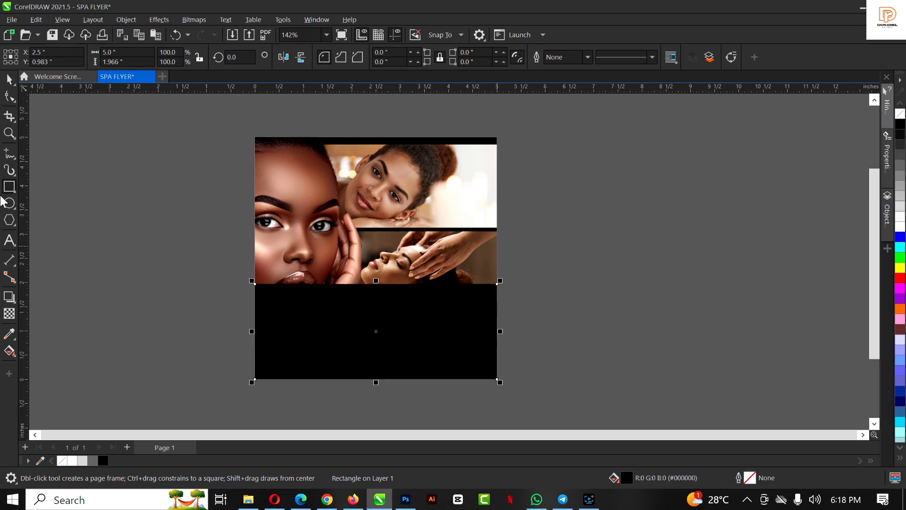
# Give the black rectangle a linear fountain transparency fading upward into the photos
pyautogui.click(9, 314)
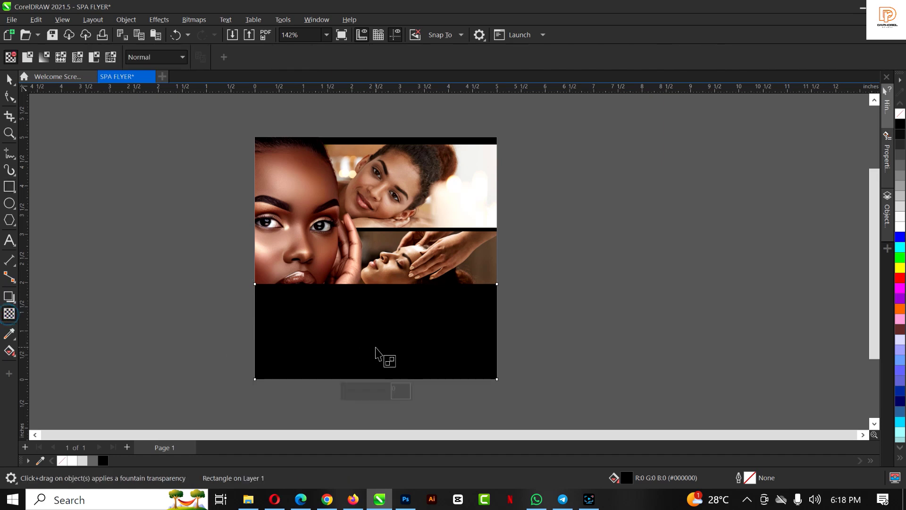
pyautogui.moveTo(371, 342); pyautogui.dragTo(371, 283)
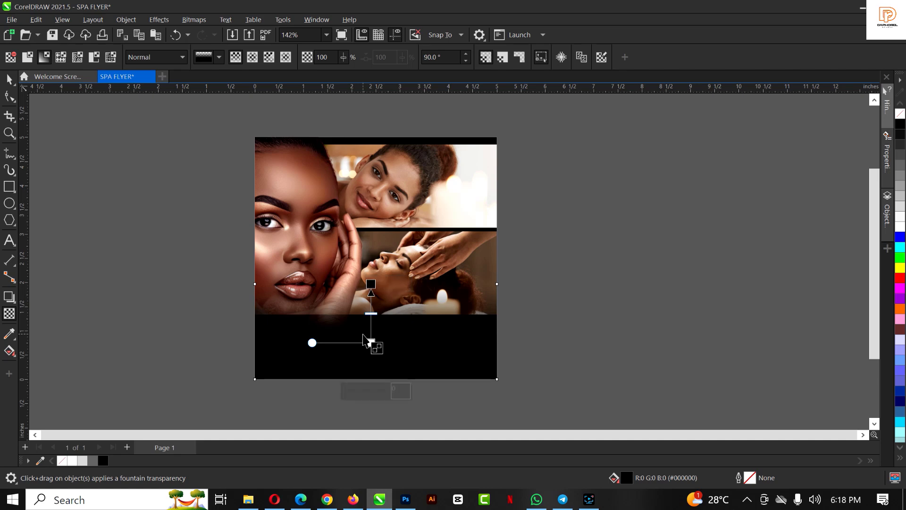
pyautogui.hotkey('ctrl', 'z')
pyautogui.scroll(2, 374, 310)
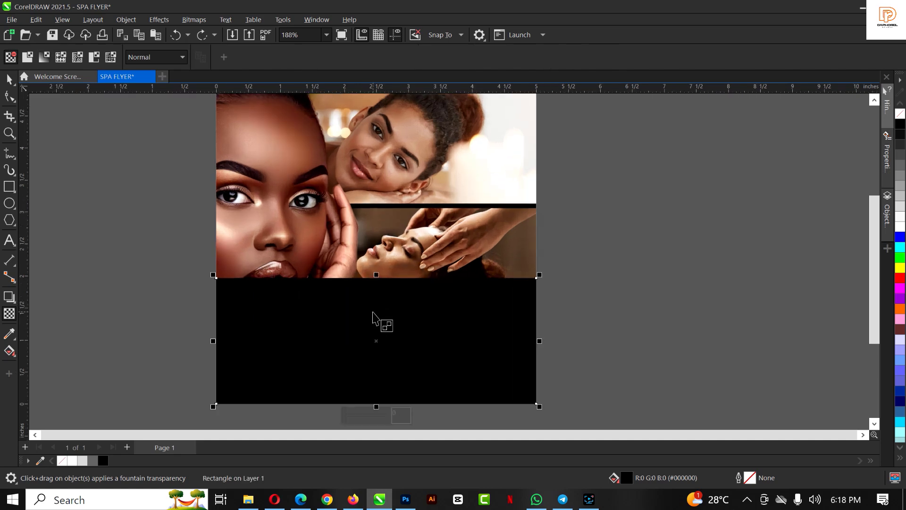
pyautogui.scroll(1, 373, 316)
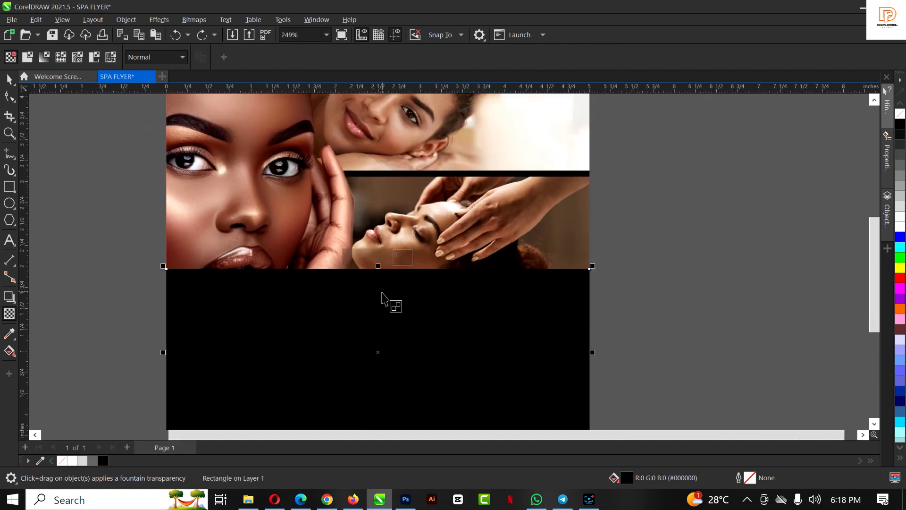
pyautogui.moveTo(382, 293); pyautogui.dragTo(382, 315)
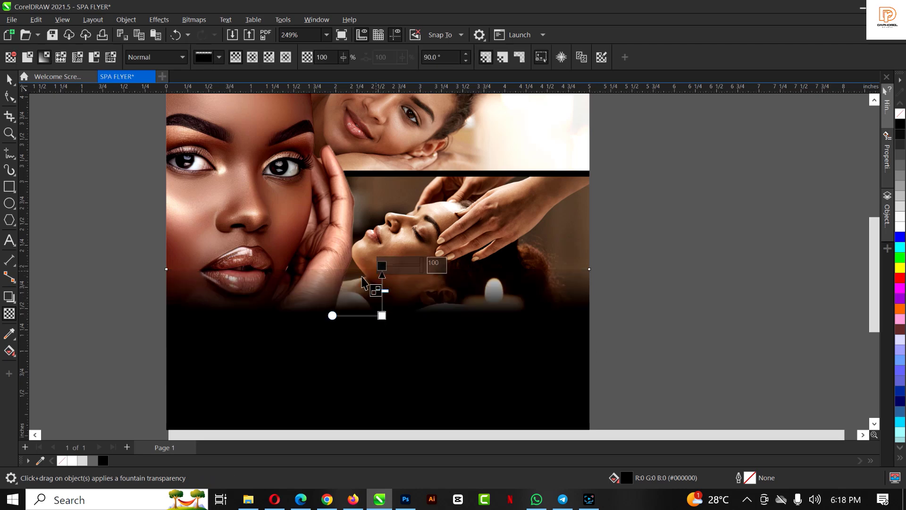
pyautogui.moveTo(382, 299); pyautogui.dragTo(382, 303)
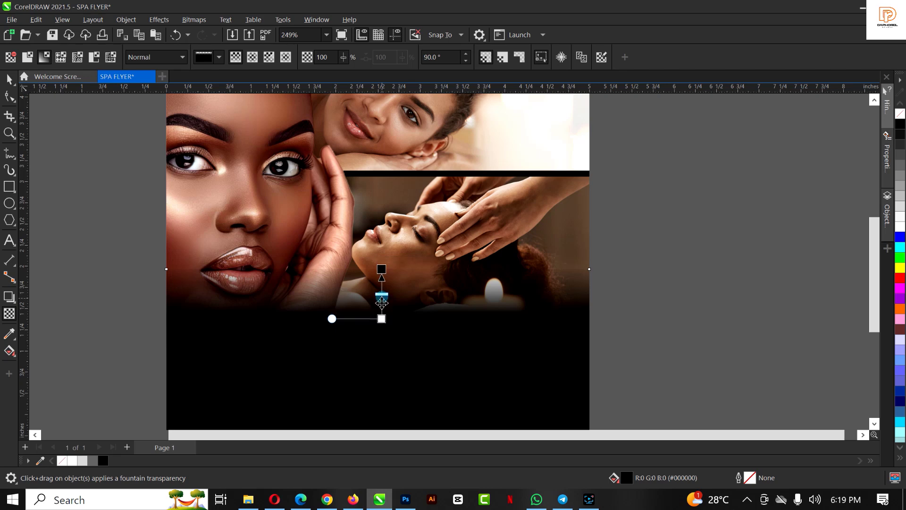
# Stretch the black rectangle taller to 5 × 2.278 inches
pyautogui.press('space')
pyautogui.scroll(-2, 398, 259)
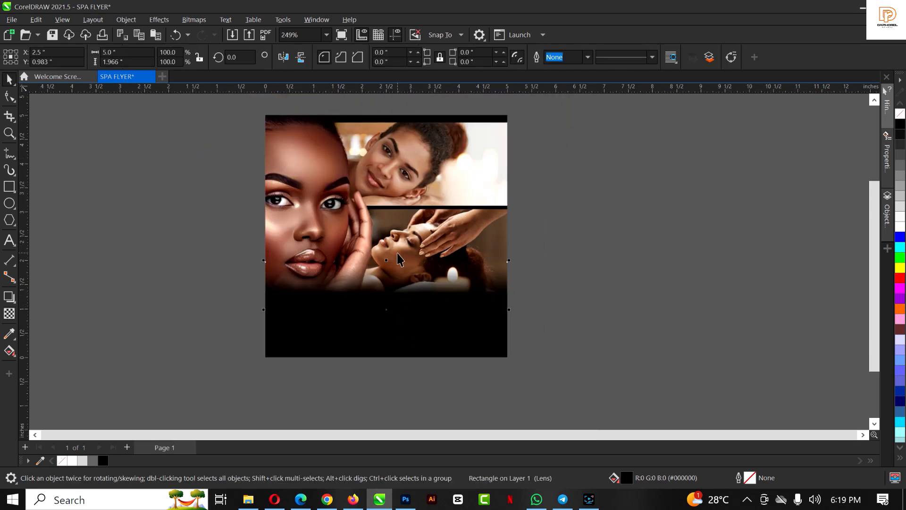
pyautogui.moveTo(387, 260); pyautogui.dragTo(386, 244)
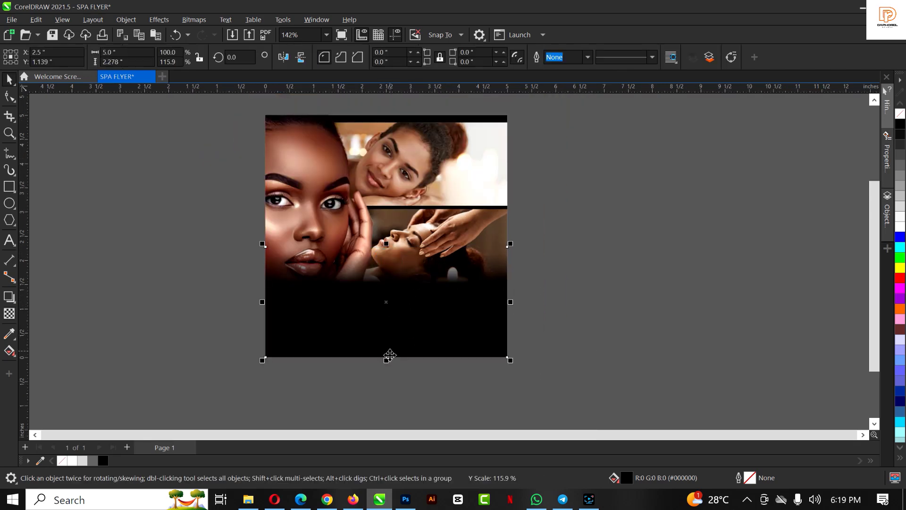
pyautogui.scroll(1, 395, 154)
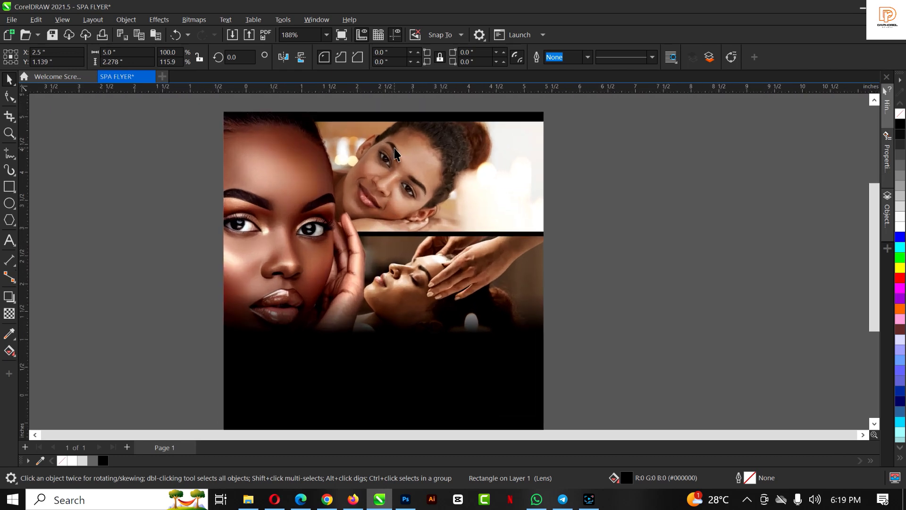
pyautogui.scroll(-1, 397, 152)
pyautogui.click(403, 121)
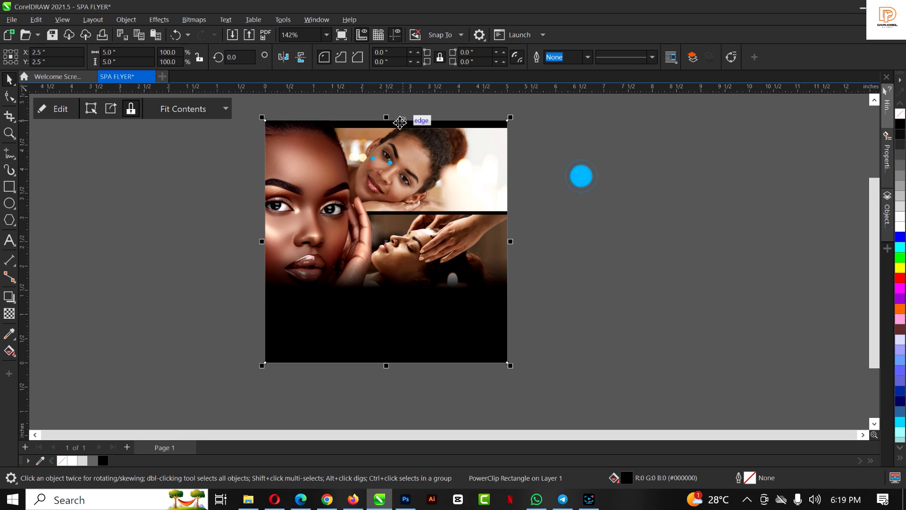
pyautogui.scroll(-1, 401, 122)
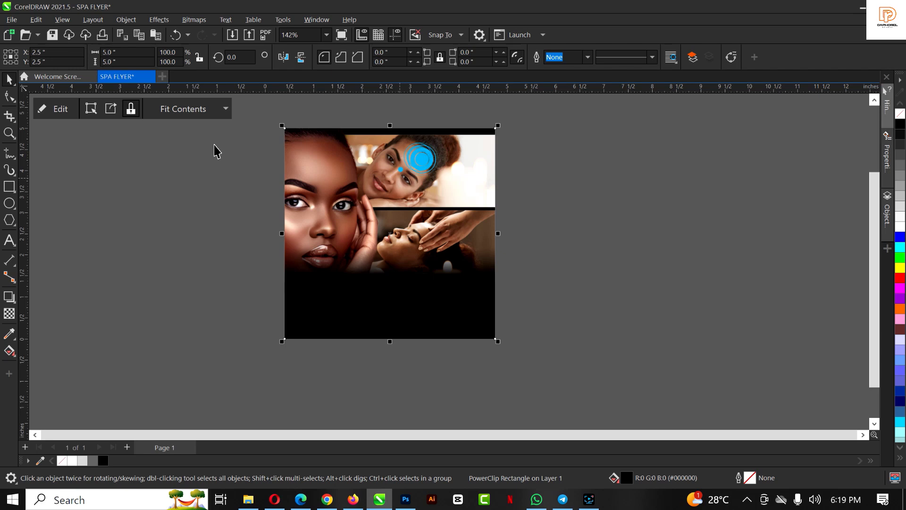
# Lower the two-photo group slightly inside the PowerClip frame and finish editing its contents
pyautogui.click(455, 153)
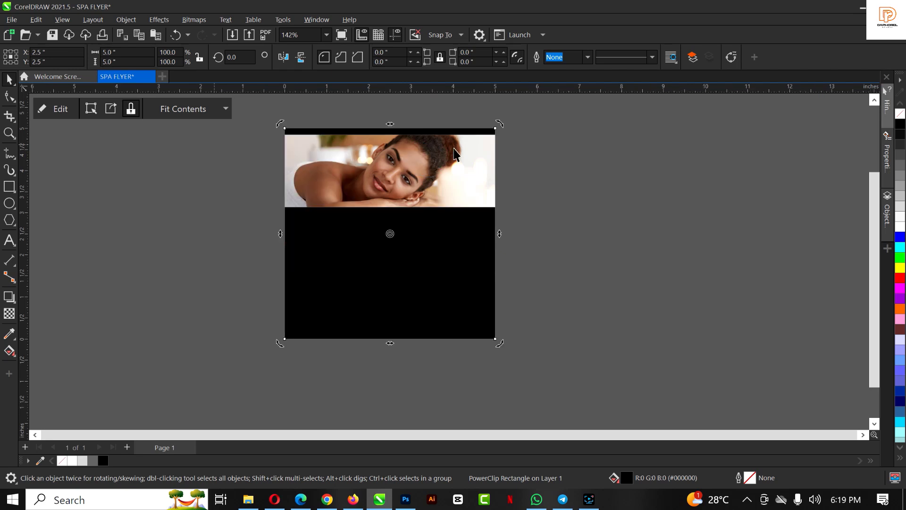
pyautogui.press('Escape')
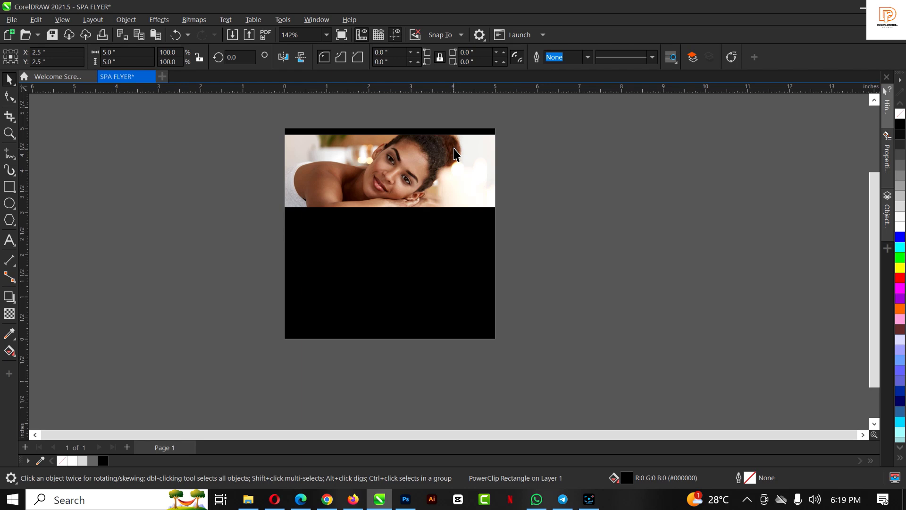
pyautogui.click(401, 170)
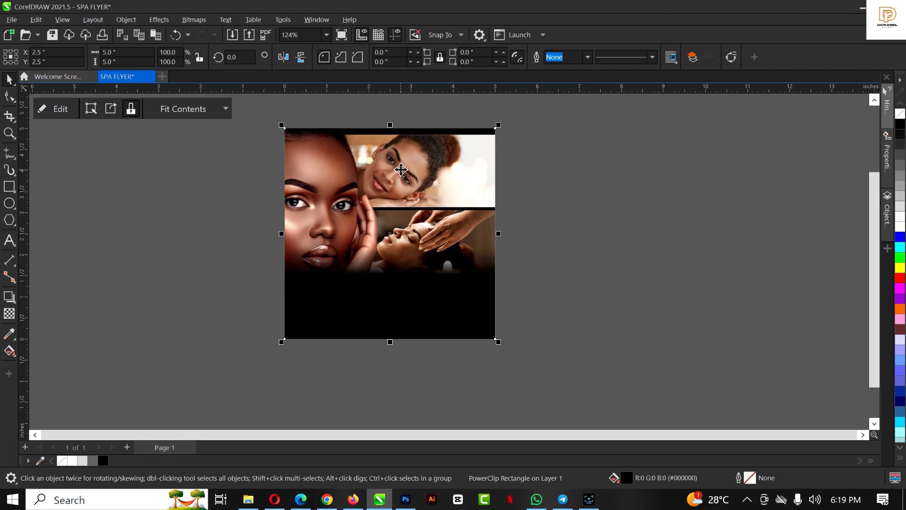
pyautogui.doubleClick(401, 169)
pyautogui.moveTo(429, 168); pyautogui.dragTo(429, 170)
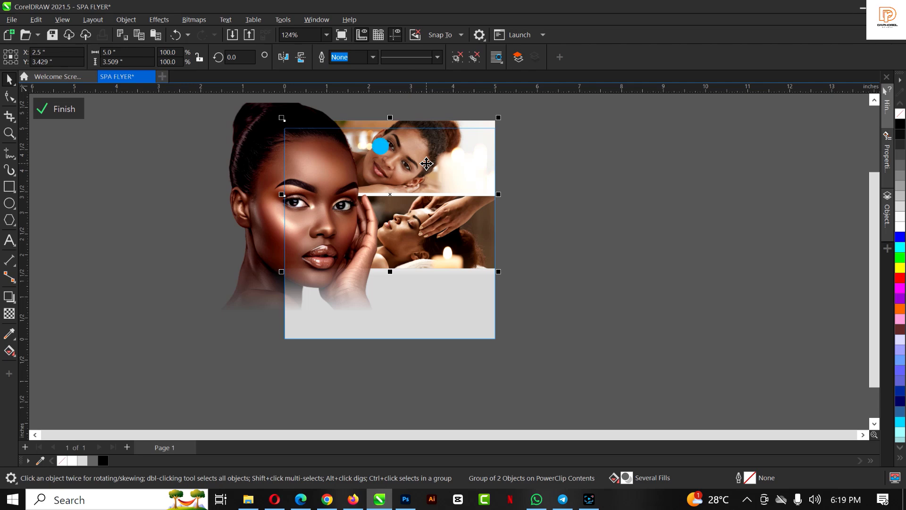
pyautogui.click(426, 164)
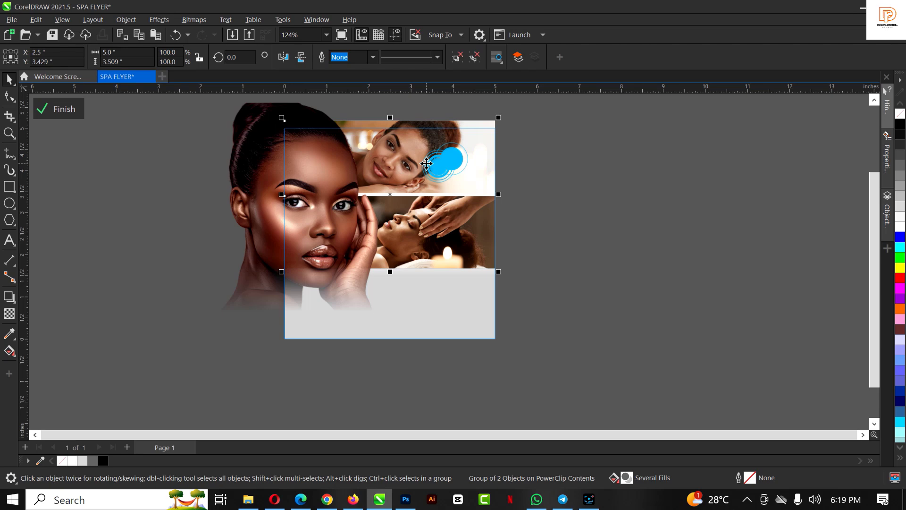
pyautogui.moveTo(427, 163); pyautogui.dragTo(427, 165)
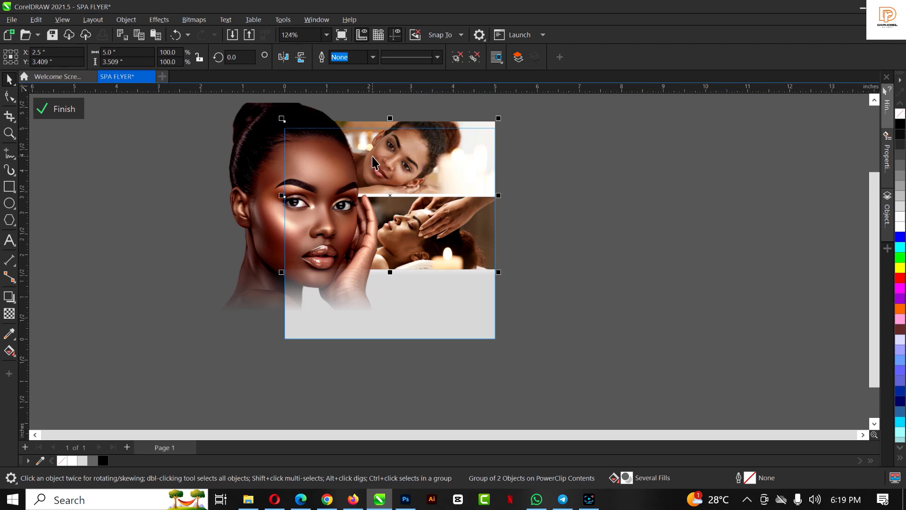
pyautogui.keyDown('ctrl'); pyautogui.click(439, 166); pyautogui.keyUp('ctrl')
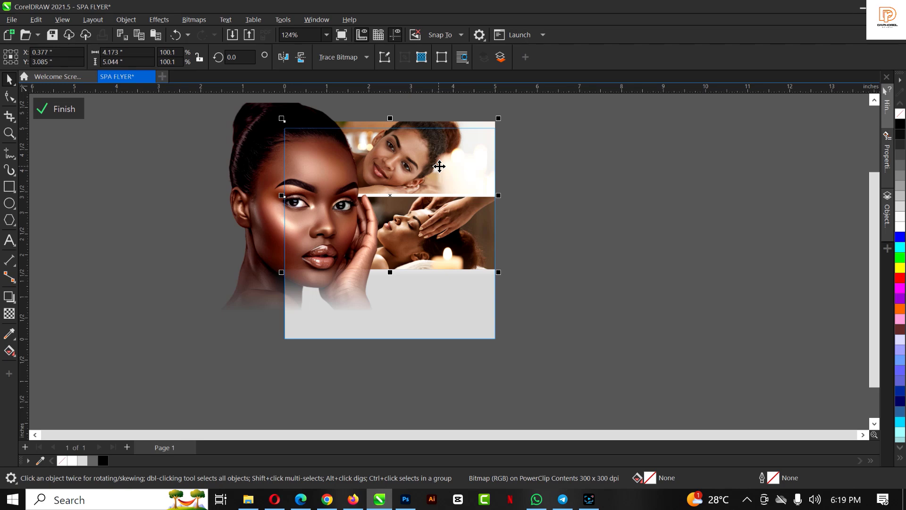
pyautogui.click(452, 170)
pyautogui.moveTo(457, 204); pyautogui.dragTo(458, 206)
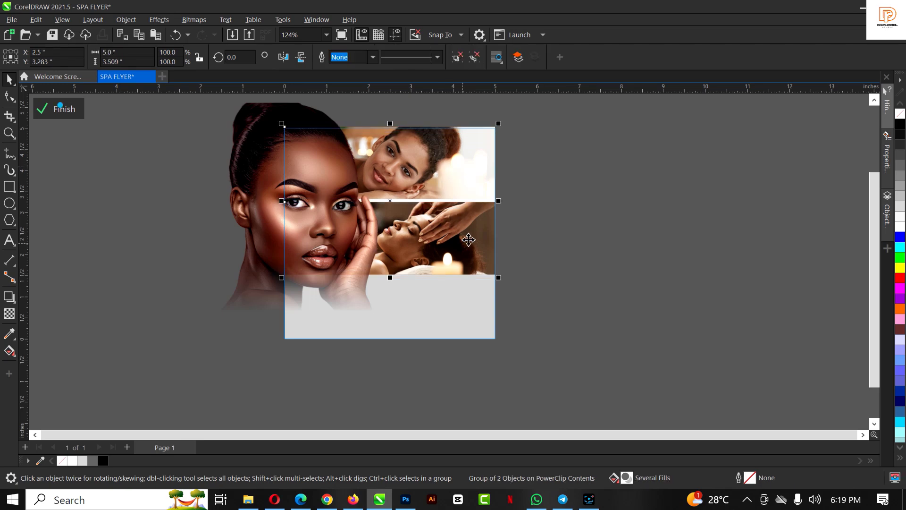
pyautogui.click(61, 109)
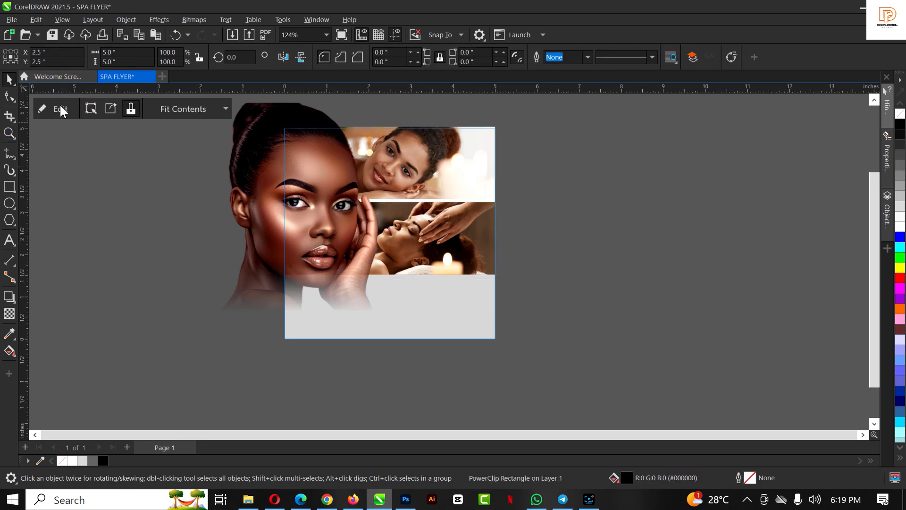
pyautogui.click(538, 188)
# Try lengthening the black rectangle's transparency fade upward, then undo it
pyautogui.scroll(-2, 538, 188)
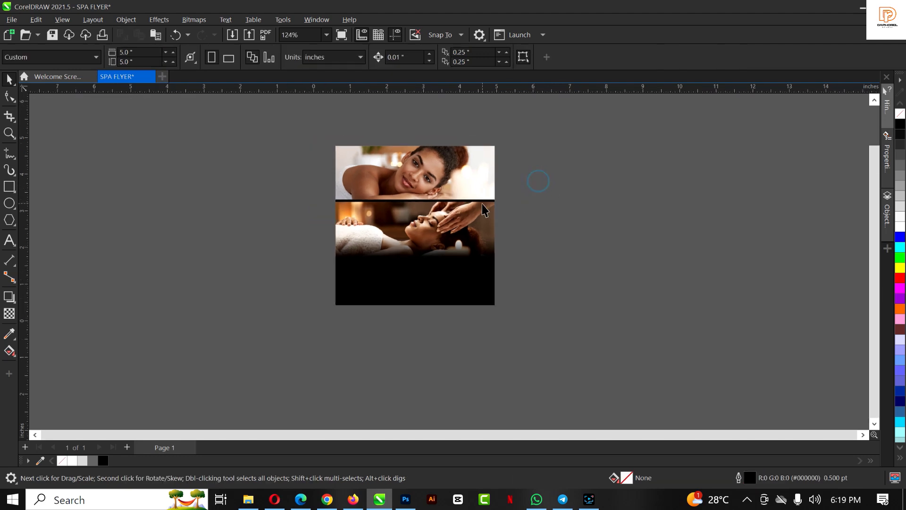
pyautogui.scroll(3, 451, 210)
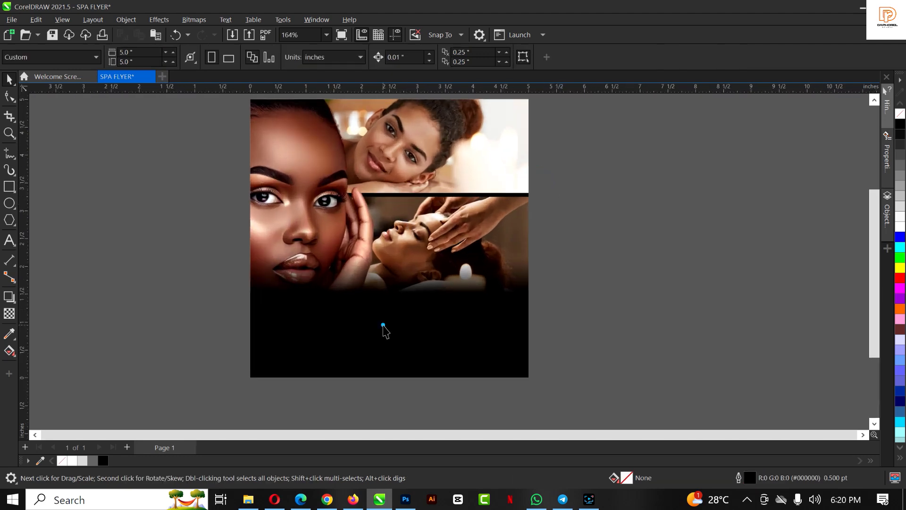
pyautogui.click(383, 326)
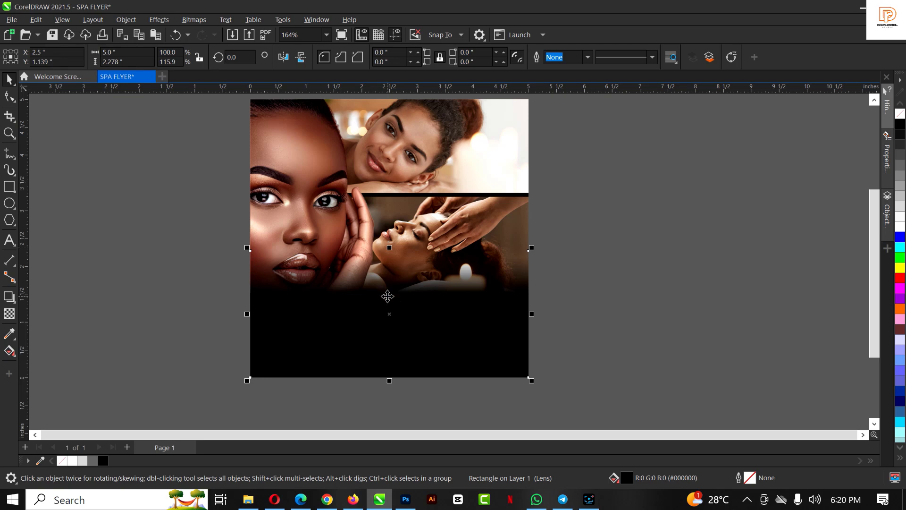
pyautogui.click(9, 314)
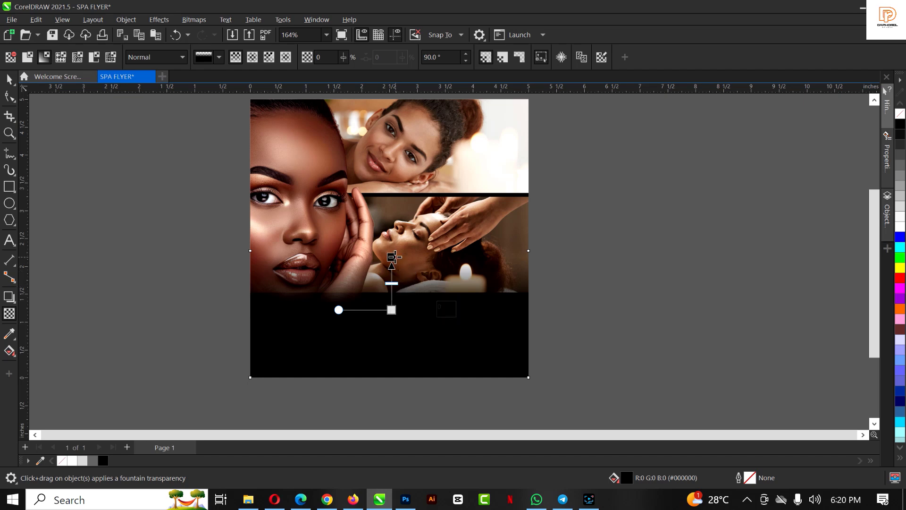
pyautogui.moveTo(392, 256); pyautogui.dragTo(391, 230)
pyautogui.hotkey('ctrl', 'z')
pyautogui.hotkey('ctrl', 'z')
pyautogui.hotkey('ctrl', 'z')
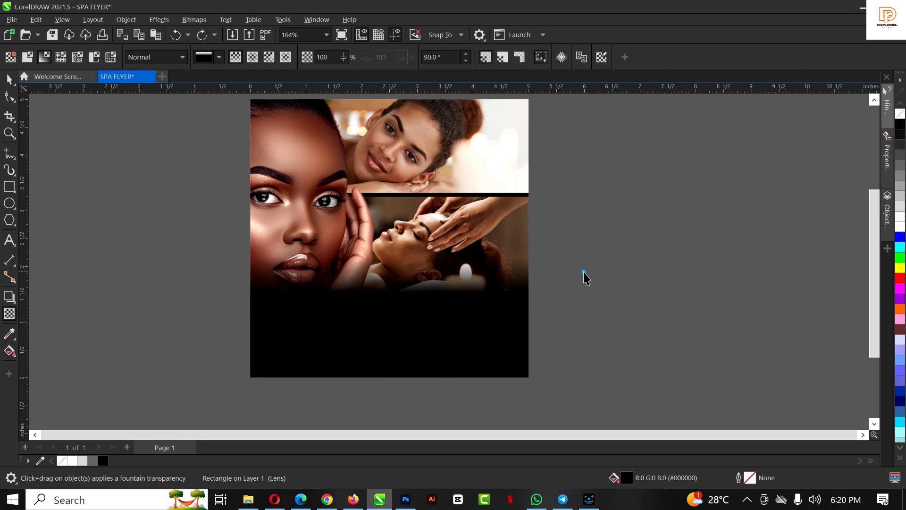
# Stretch the black rectangle's top upward to 5 × 2.603 inches over the photos
pyautogui.press('space')
pyautogui.moveTo(389, 248); pyautogui.dragTo(389, 229)
pyautogui.click(637, 253)
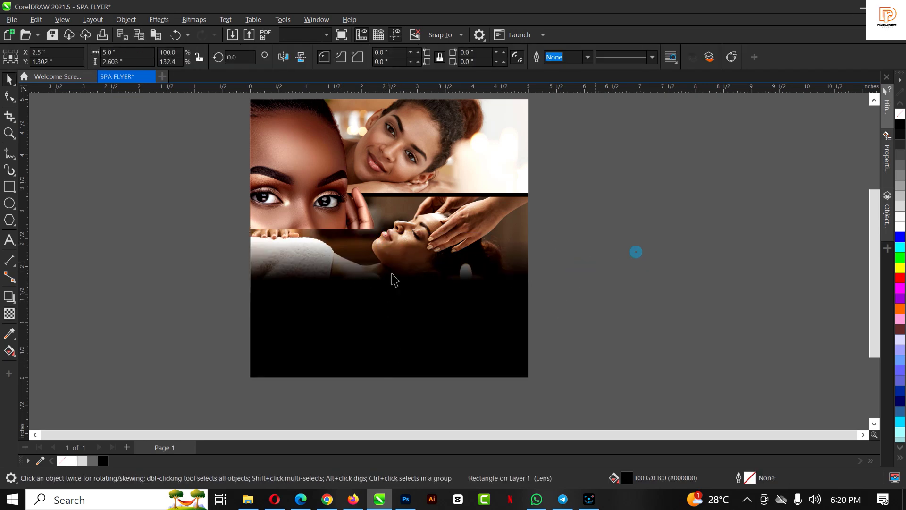
pyautogui.scroll(-1, 379, 273)
pyautogui.scroll(1, 361, 245)
pyautogui.scroll(1, 361, 245)
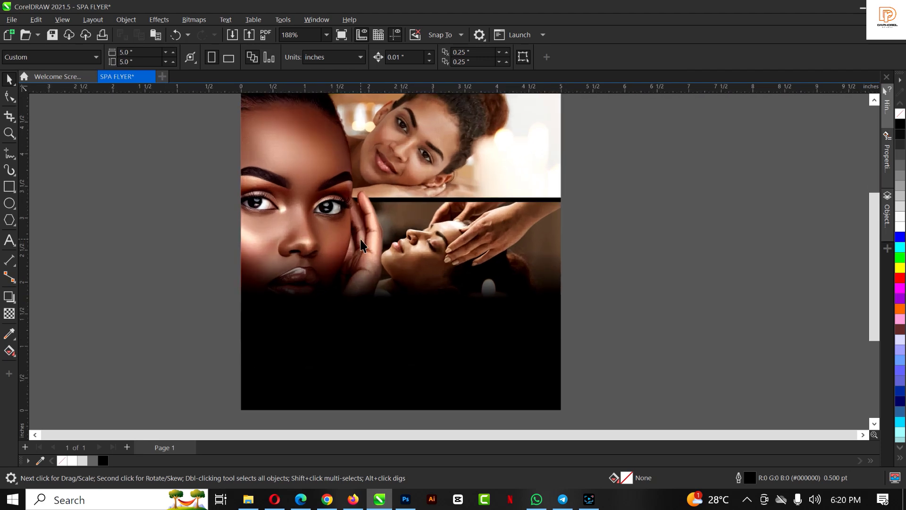
pyautogui.click(480, 341)
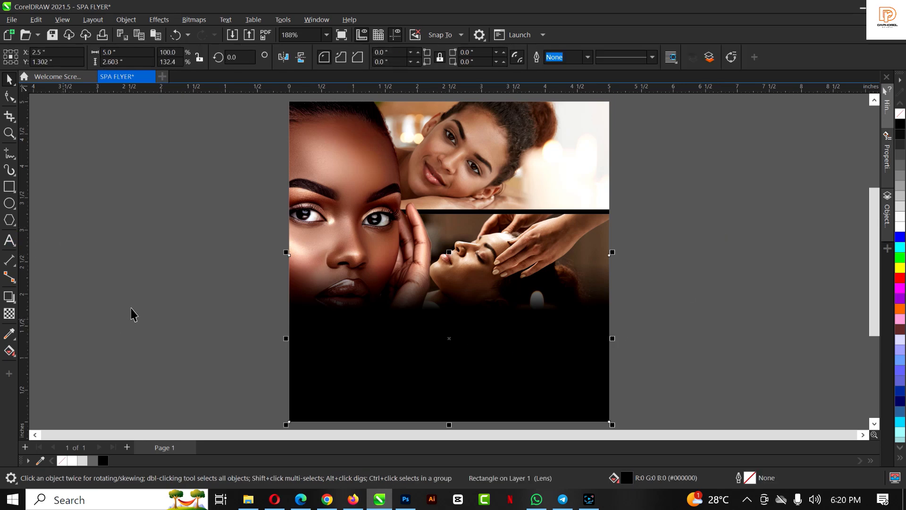
# Draw a bright green 5 × 0.334 inch bar with no outline along the page bottom
pyautogui.click(9, 187)
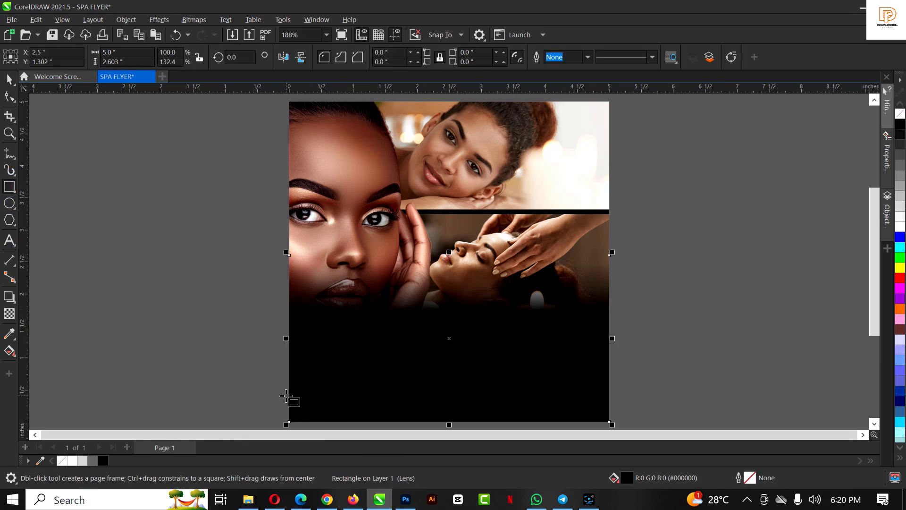
pyautogui.moveTo(290, 400); pyautogui.dragTo(612, 424)
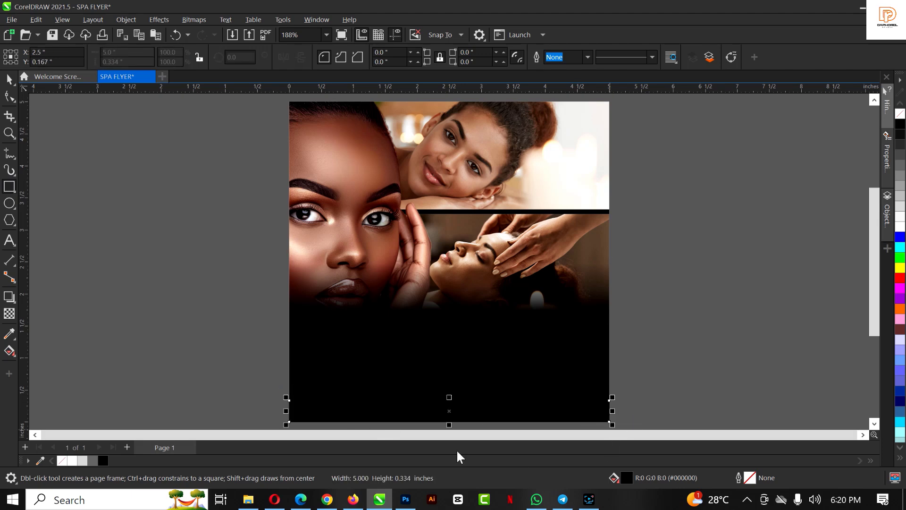
pyautogui.click(900, 259)
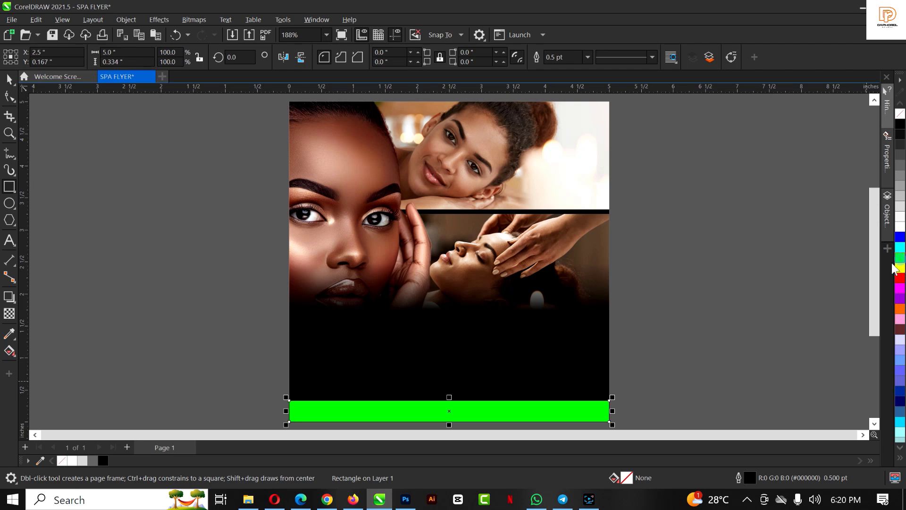
pyautogui.press('space')
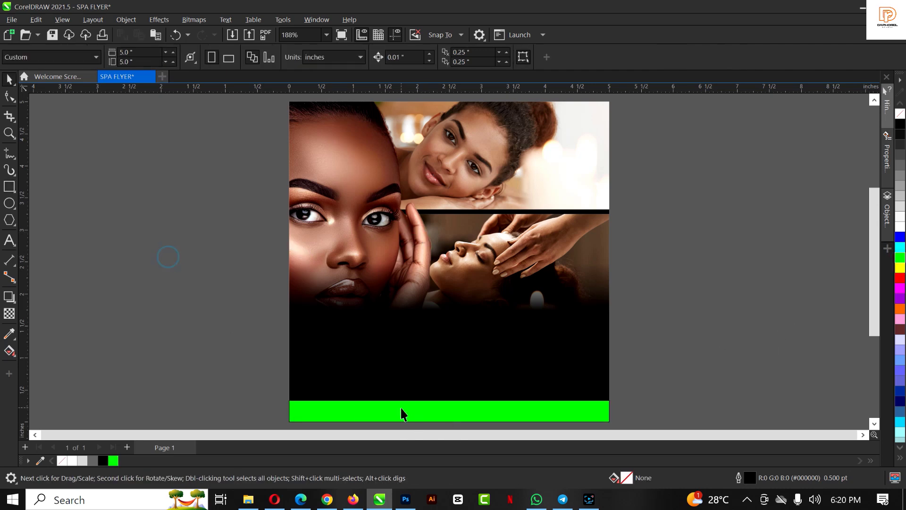
pyautogui.click(401, 410)
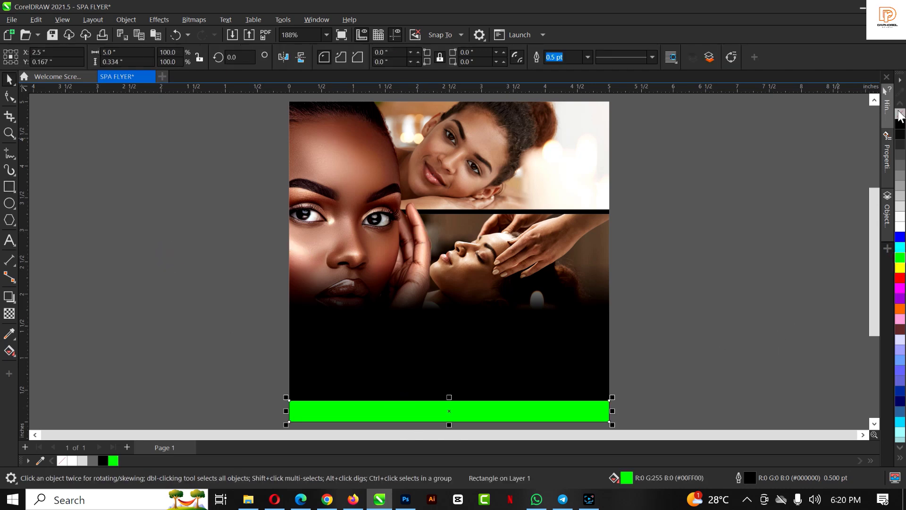
pyautogui.rightClick(900, 115)
pyautogui.click(764, 250)
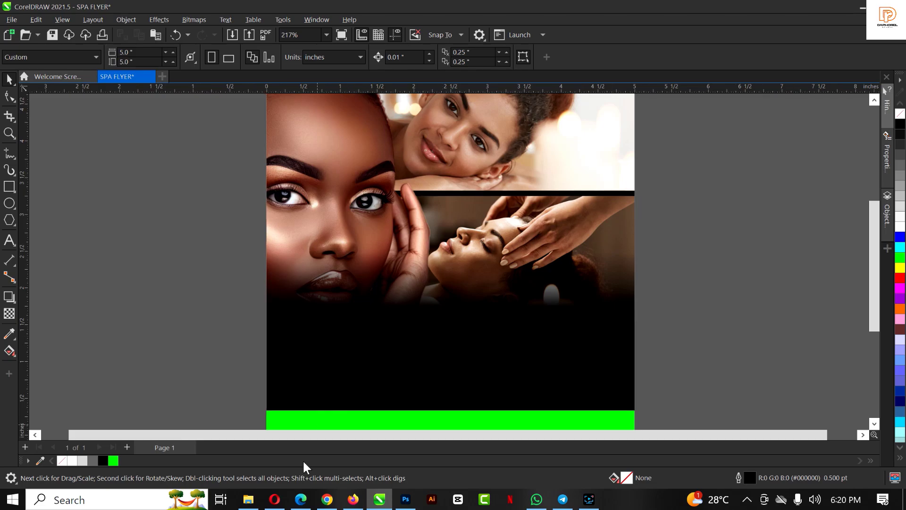
# Drag the Divine Touch logo file from File Explorer onto the canvas
pyautogui.click(248, 499)
pyautogui.click(395, 126)
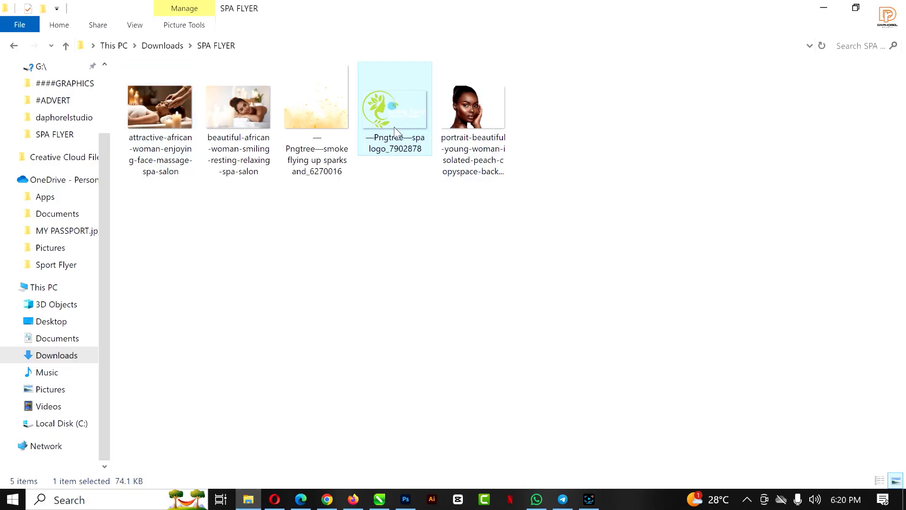
pyautogui.moveTo(382, 106); pyautogui.dragTo(746, 247)
pyautogui.press('F3')
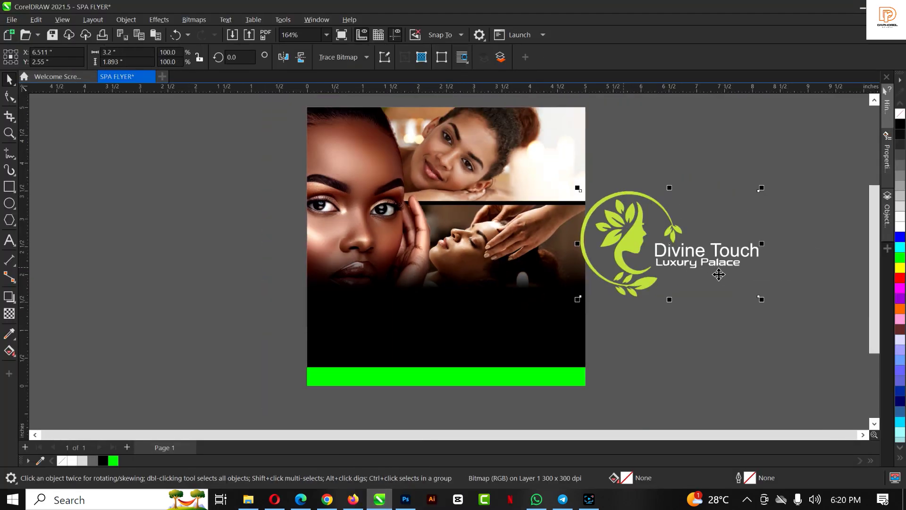
# Shrink the Divine Touch logo to about a third of its size
pyautogui.moveTo(761, 299); pyautogui.dragTo(703, 266)
pyautogui.scroll(2, 654, 243)
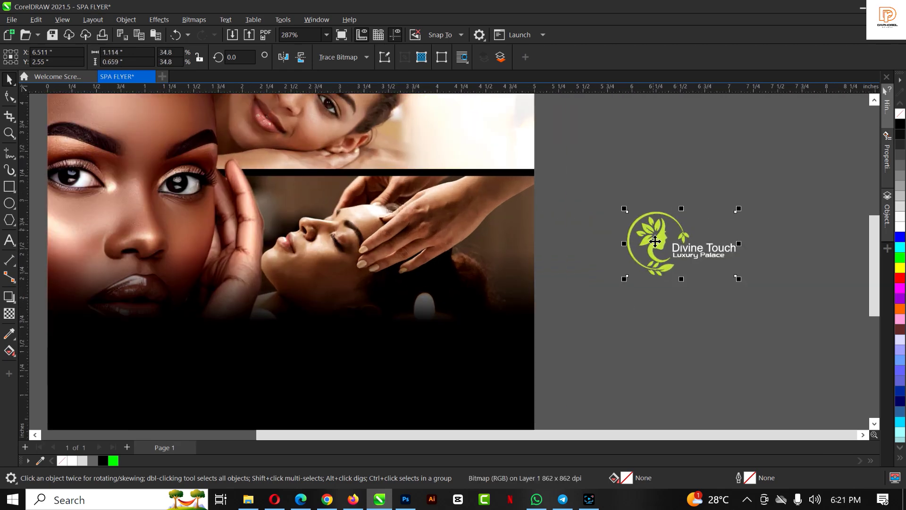
pyautogui.scroll(-2, 667, 216)
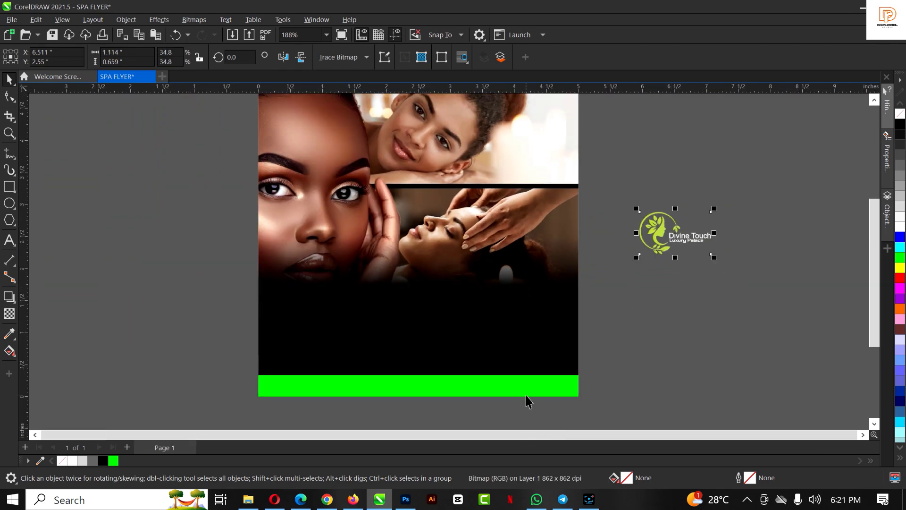
# Recolour the bottom bar with lime green sampled from the logo
pyautogui.click(9, 336)
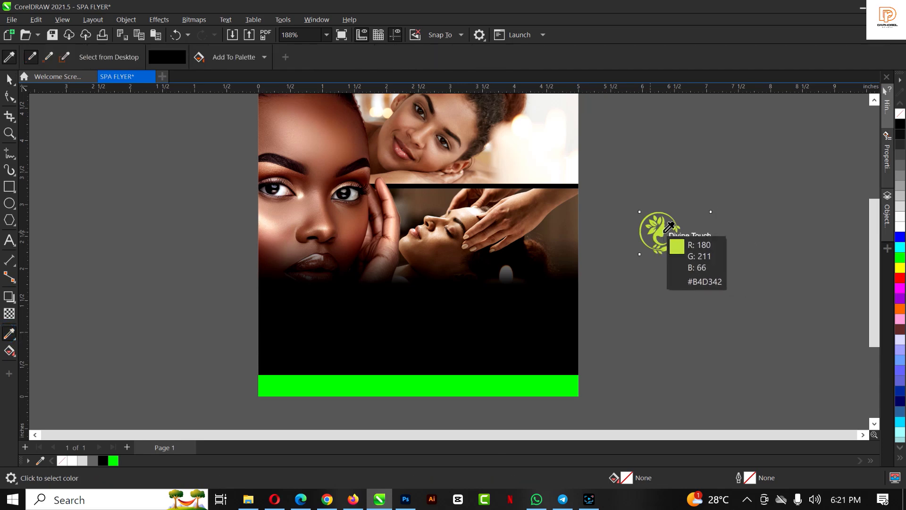
pyautogui.click(653, 223)
pyautogui.click(470, 382)
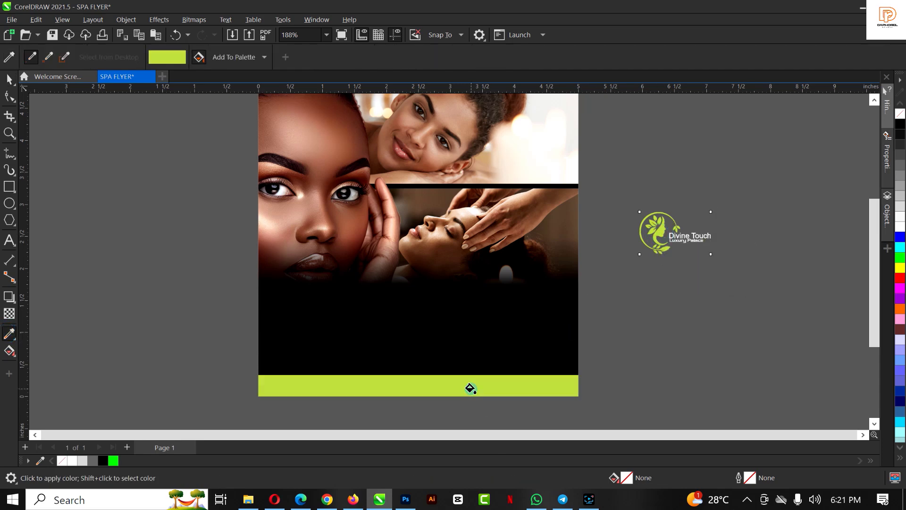
pyautogui.press('space')
pyautogui.click(476, 386)
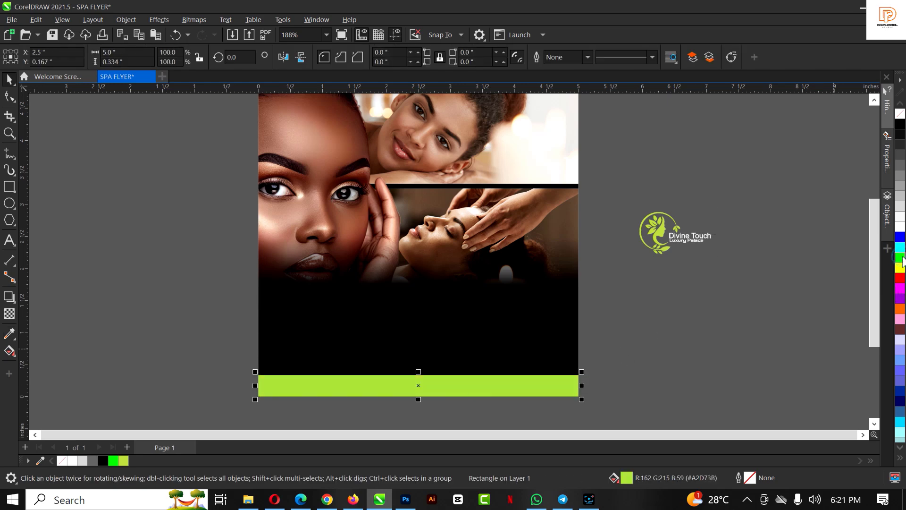
pyautogui.click(731, 293)
# Place the logo at the flyer's lower left above the lime strip, about 0.908 × 0.537 inches
pyautogui.moveTo(660, 245); pyautogui.dragTo(333, 360)
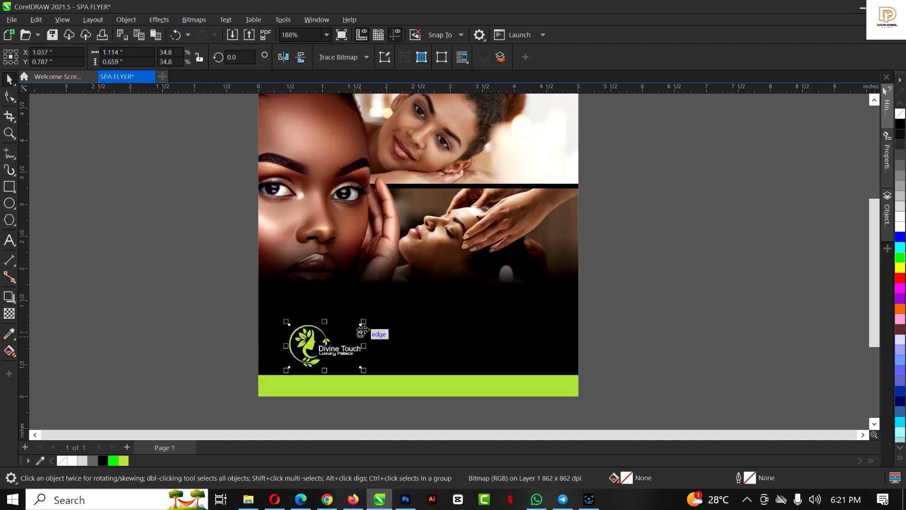
pyautogui.moveTo(370, 330); pyautogui.dragTo(348, 331)
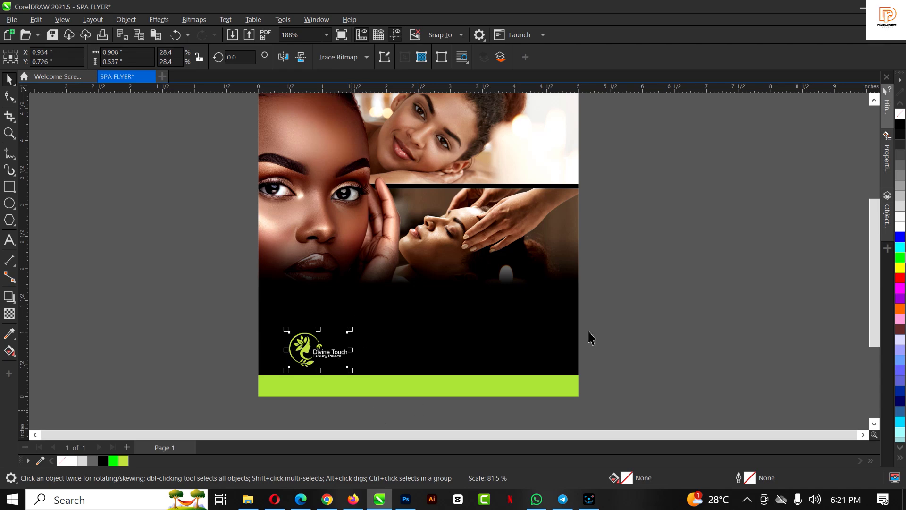
pyautogui.click(653, 308)
pyautogui.scroll(3, 392, 317)
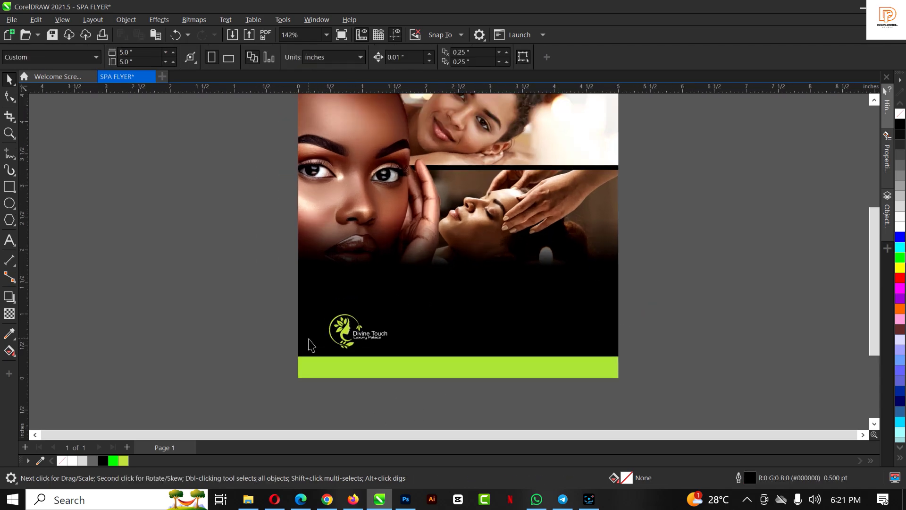
pyautogui.moveTo(375, 336); pyautogui.dragTo(357, 336)
pyautogui.click(762, 256)
pyautogui.scroll(-2, 510, 295)
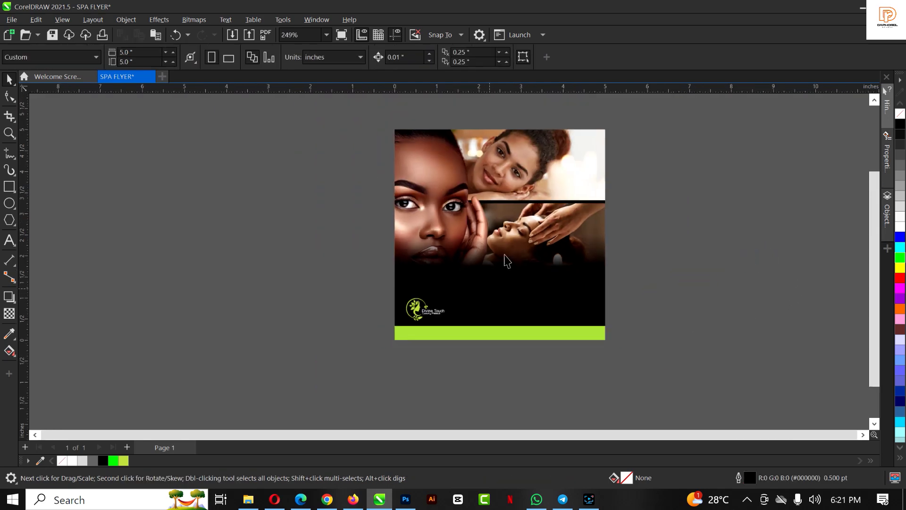
pyautogui.scroll(1, 507, 220)
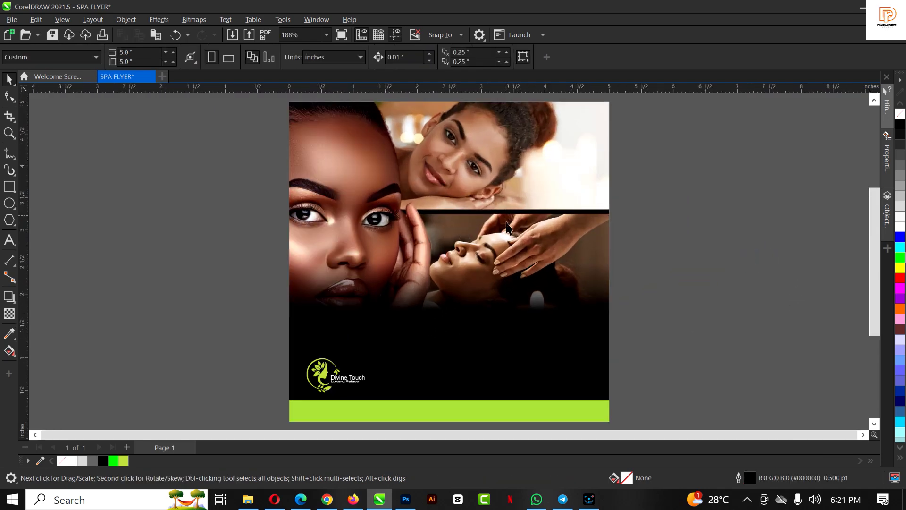
# Draw a 1.277 × 0.315 inch outline-free lime rectangle with 0.158-inch fully rounded corners
pyautogui.click(9, 187)
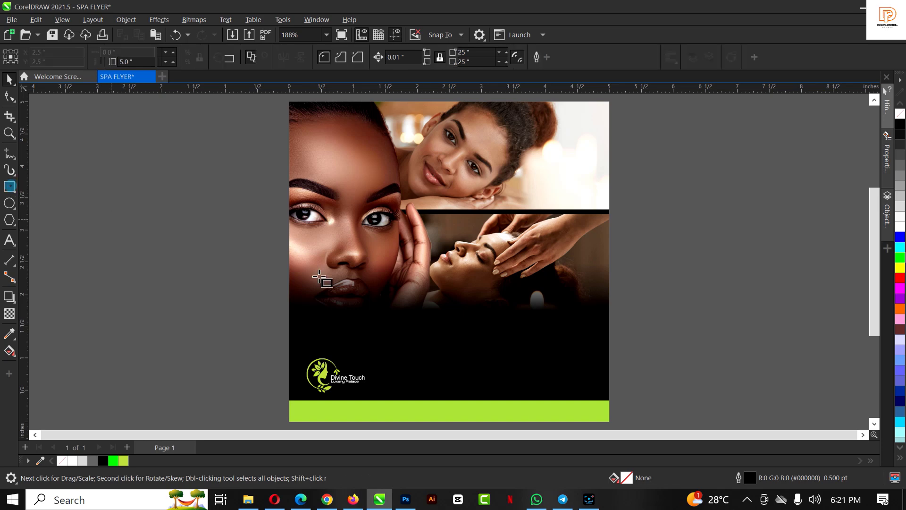
pyautogui.moveTo(391, 297); pyautogui.dragTo(479, 322)
pyautogui.scroll(5, 447, 315)
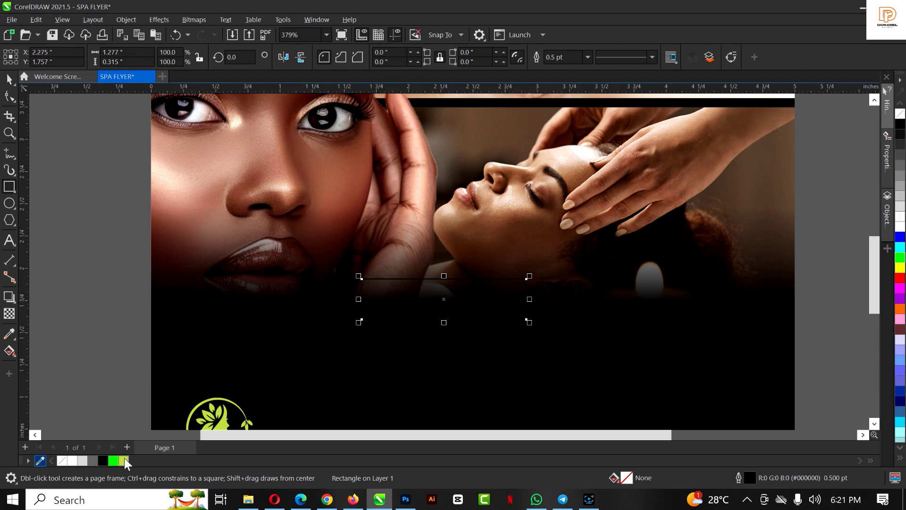
pyautogui.click(124, 461)
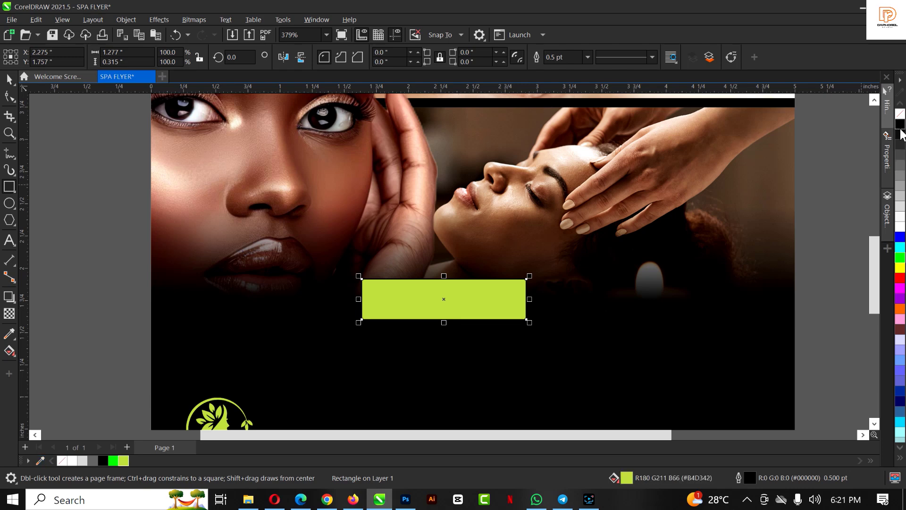
pyautogui.rightClick(900, 115)
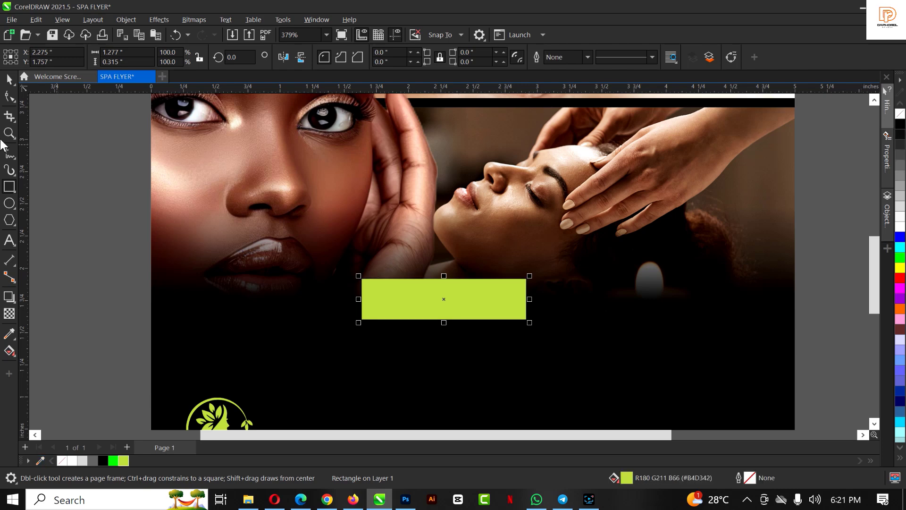
pyautogui.click(10, 96)
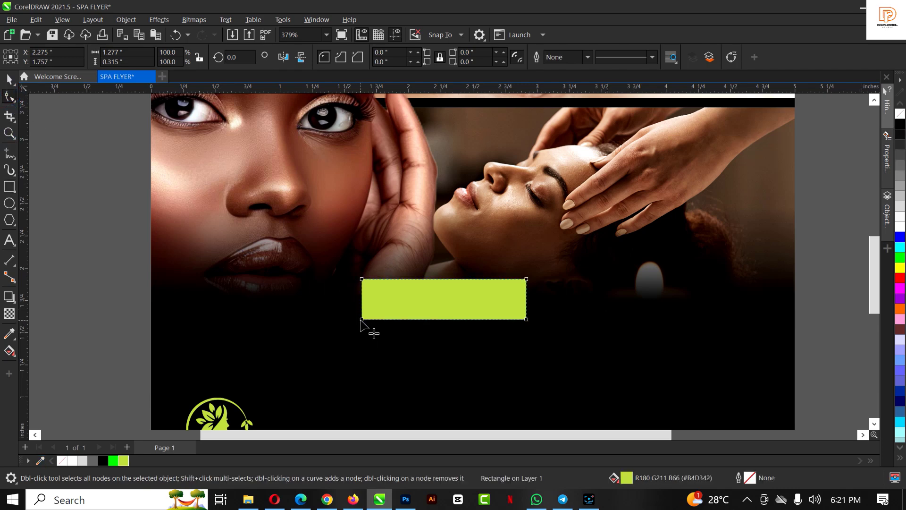
pyautogui.moveTo(362, 320); pyautogui.dragTo(399, 319)
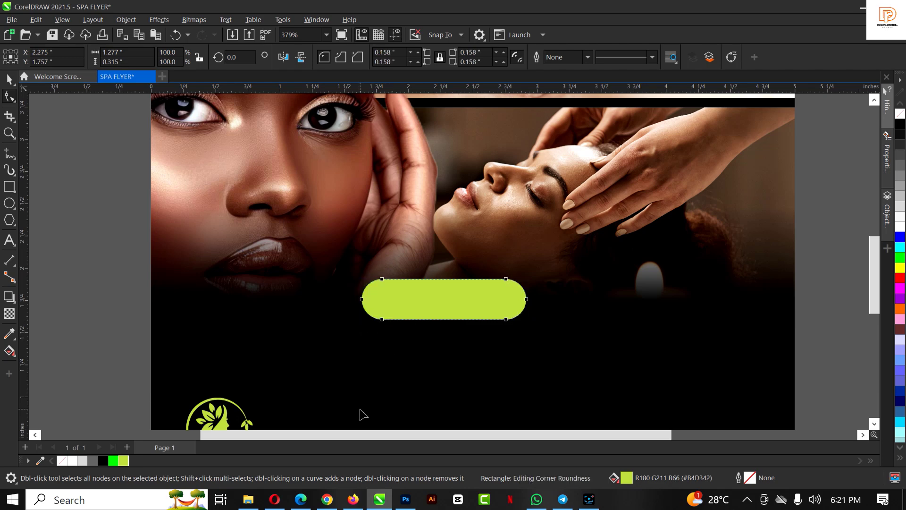
pyautogui.press('space')
# Add the text 'Services' on the pasteboard beside the page
pyautogui.scroll(-3, 416, 270)
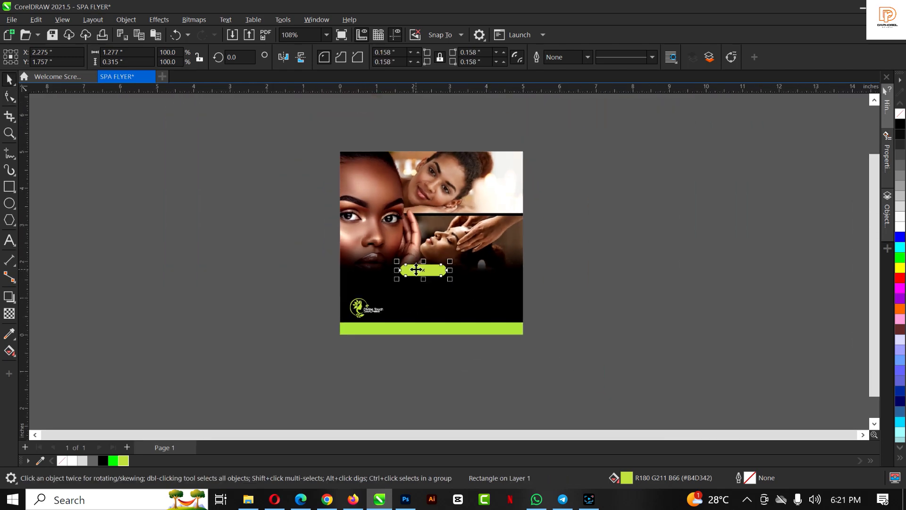
pyautogui.scroll(2, 431, 274)
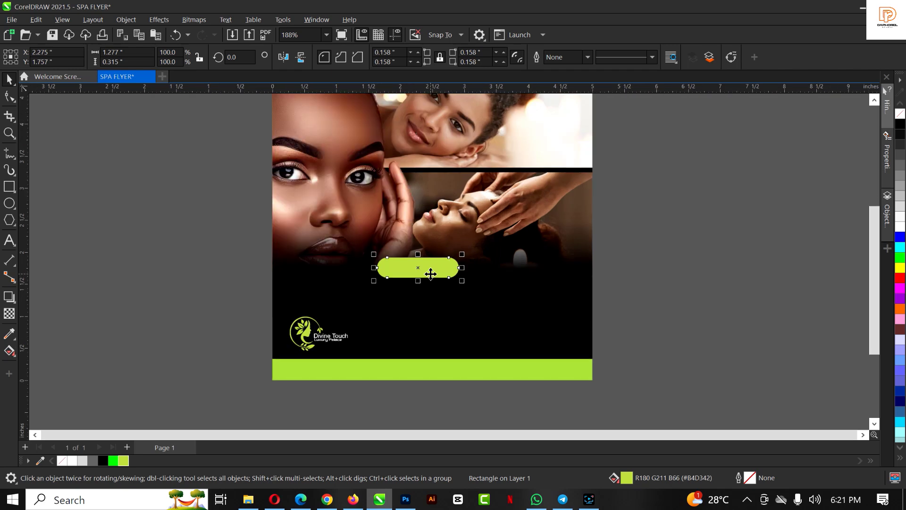
pyautogui.click(9, 241)
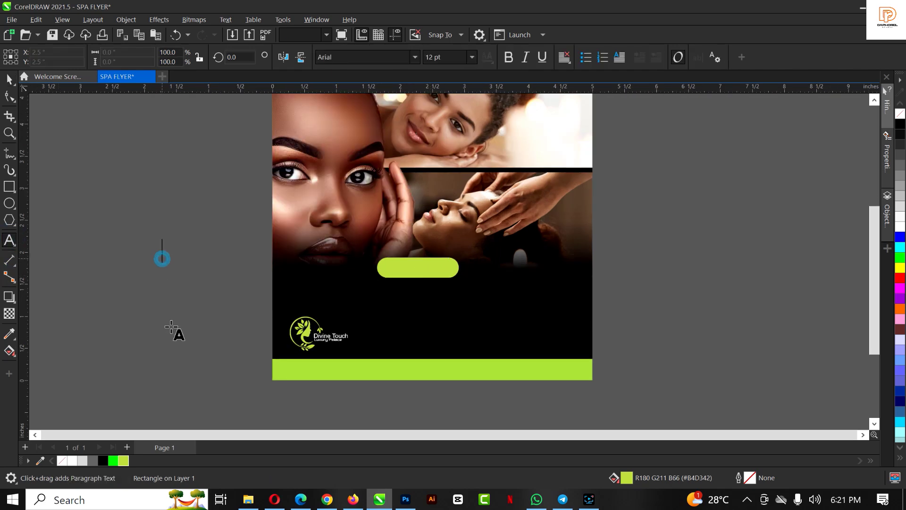
pyautogui.write('er')
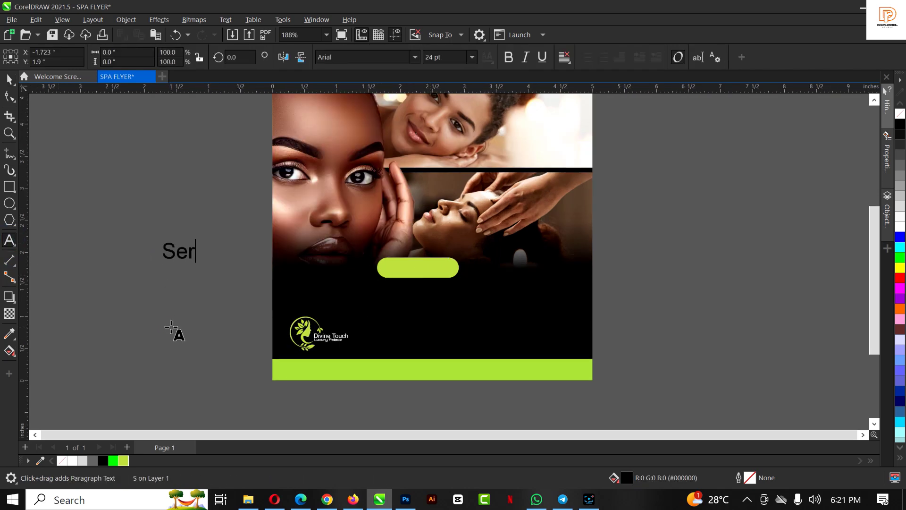
pyautogui.write('vices')
pyautogui.hotkey('ctrl', 'space')
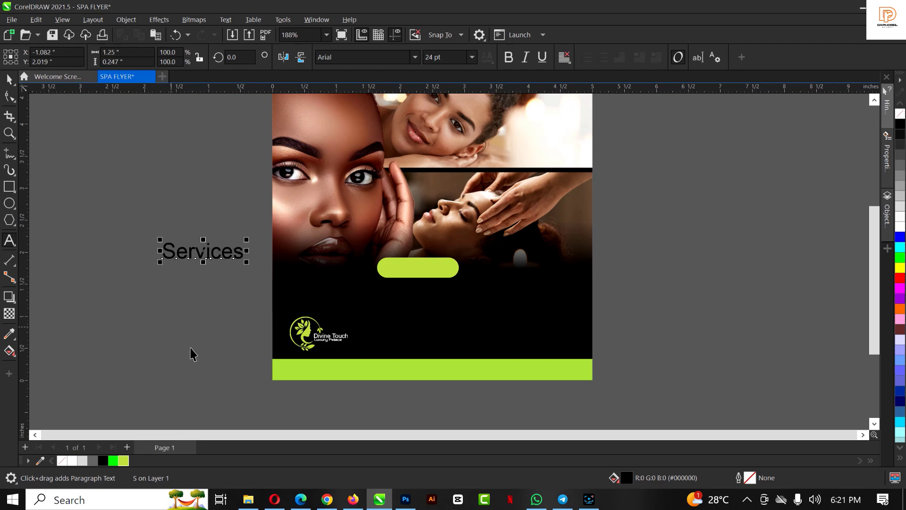
# Try Lucida Calligraphy, then set Services in Autograf PERSONAL USE ONLY and move it onto the lime button
pyautogui.click(378, 56)
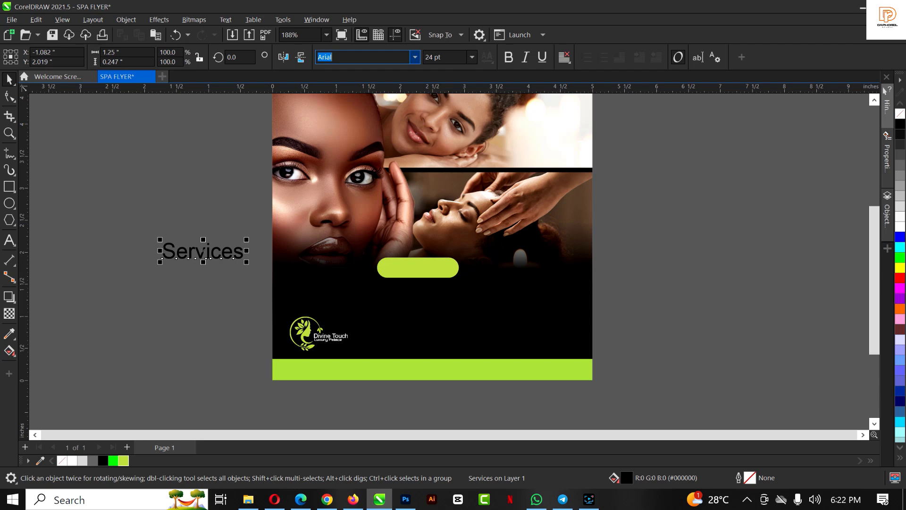
pyautogui.write('Lucida Bright')
pyautogui.click(414, 59)
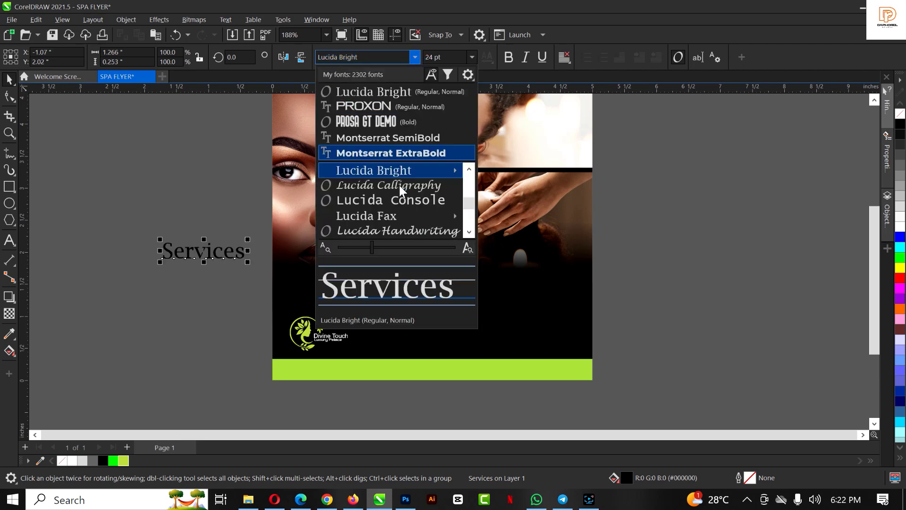
pyautogui.click(401, 184)
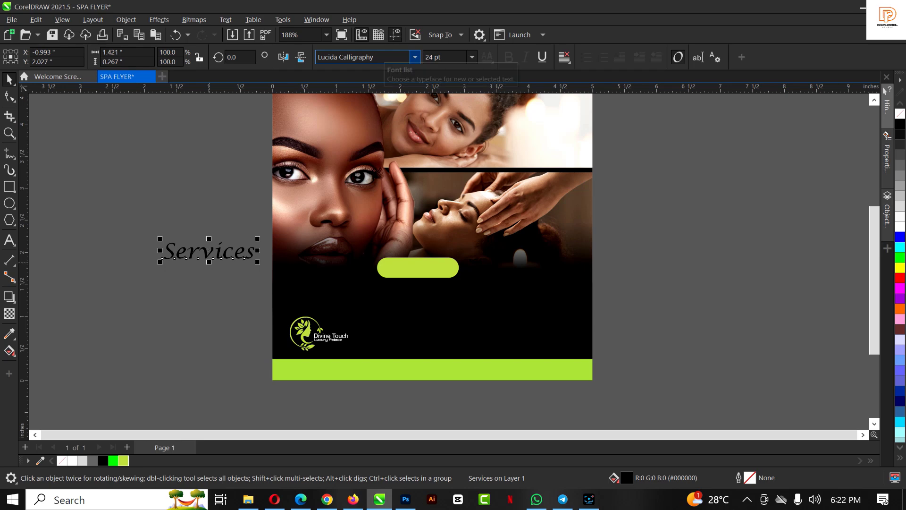
pyautogui.click(378, 57)
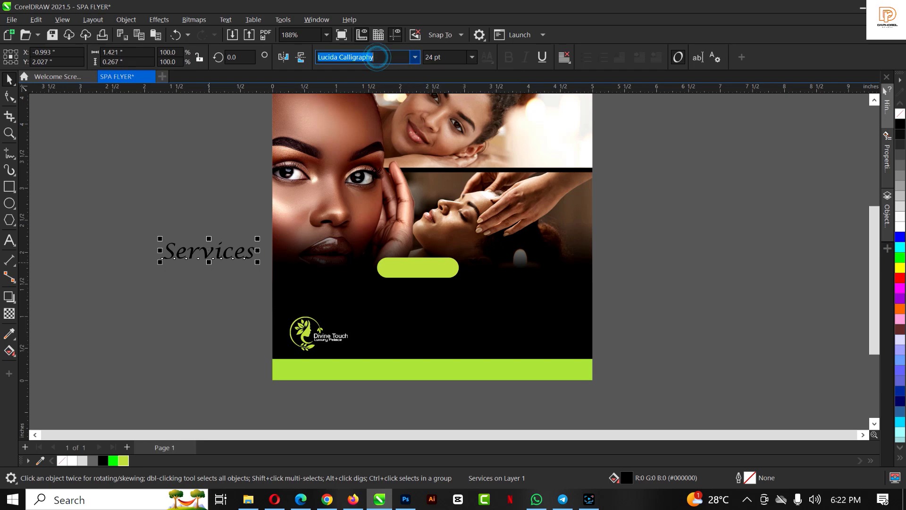
pyautogui.write('Autograf PERSONAL USE ONLY')
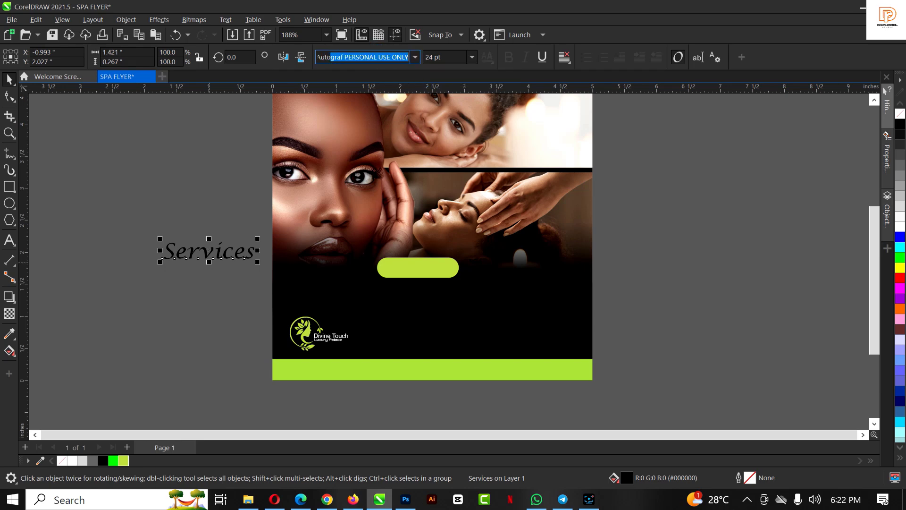
pyautogui.press('Return')
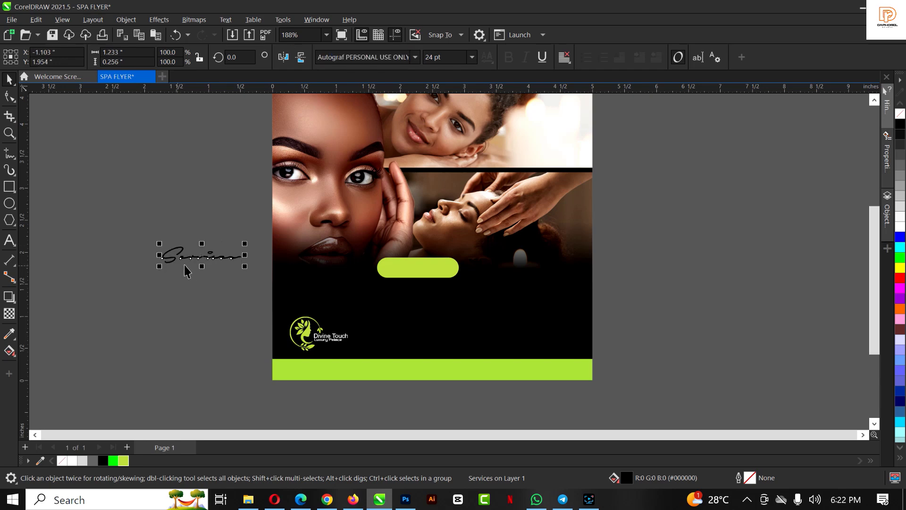
pyautogui.moveTo(201, 254); pyautogui.dragTo(419, 270)
# Shrink the Services text and make it white
pyautogui.scroll(3, 415, 288)
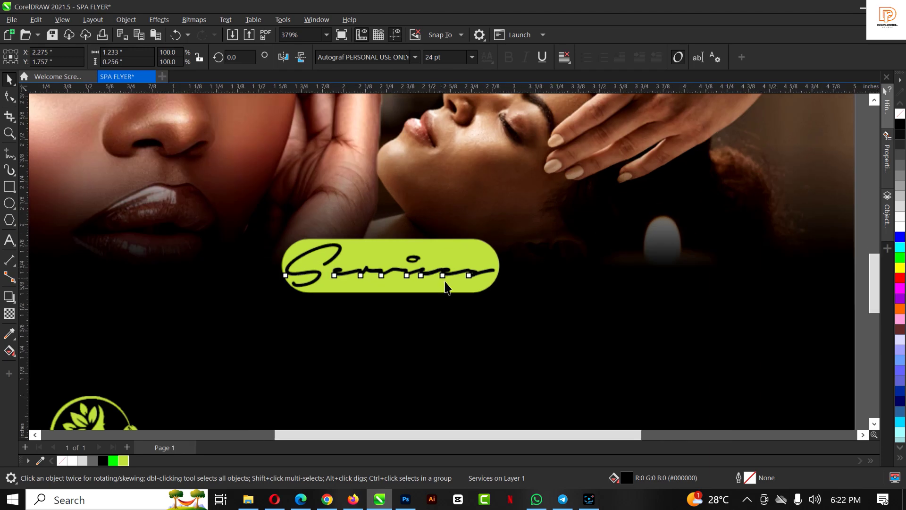
pyautogui.scroll(1, 494, 296)
pyautogui.moveTo(500, 291); pyautogui.dragTo(482, 288)
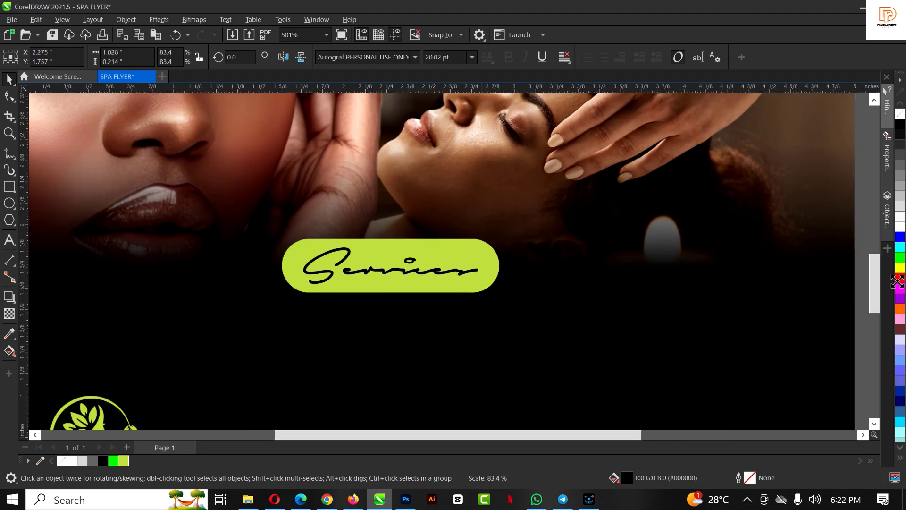
pyautogui.click(901, 225)
# Try the Signatrust and Simphony fonts on Services, shrinking it to fit the pill
pyautogui.click(391, 56)
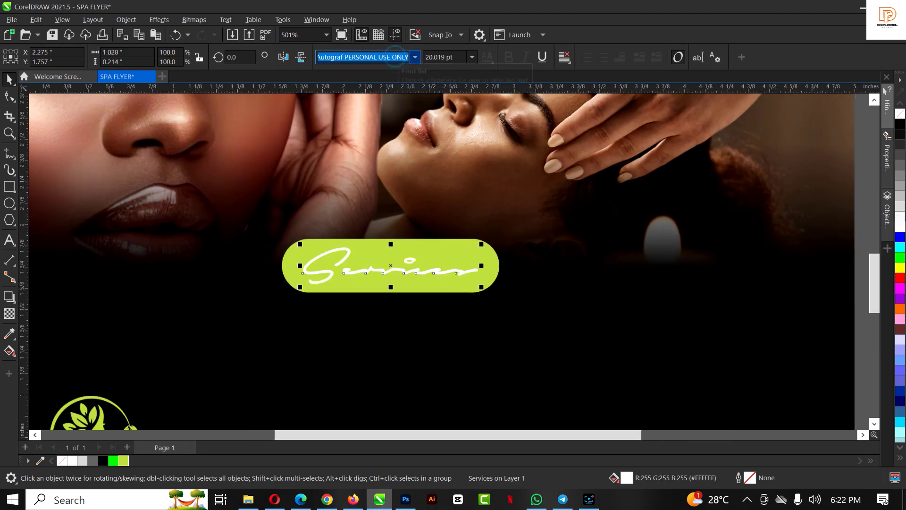
pyautogui.write('Signatrust')
pyautogui.press('Return')
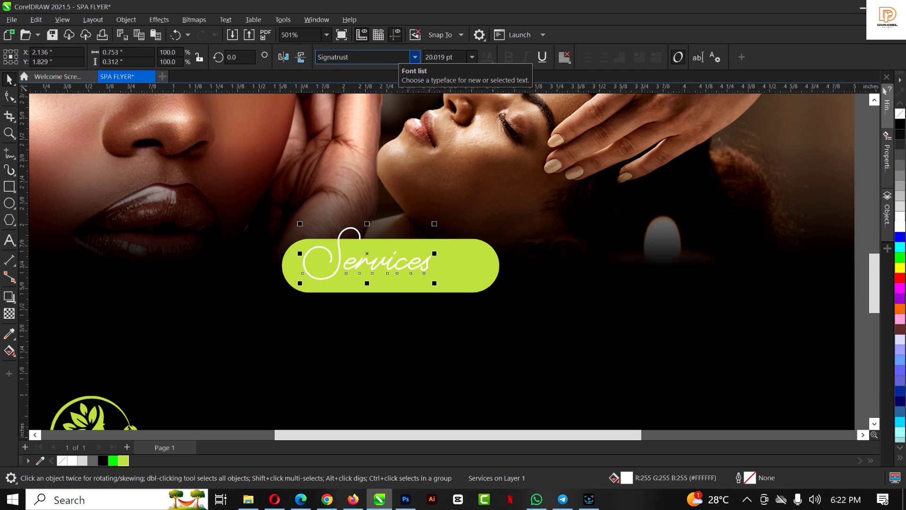
pyautogui.click(415, 57)
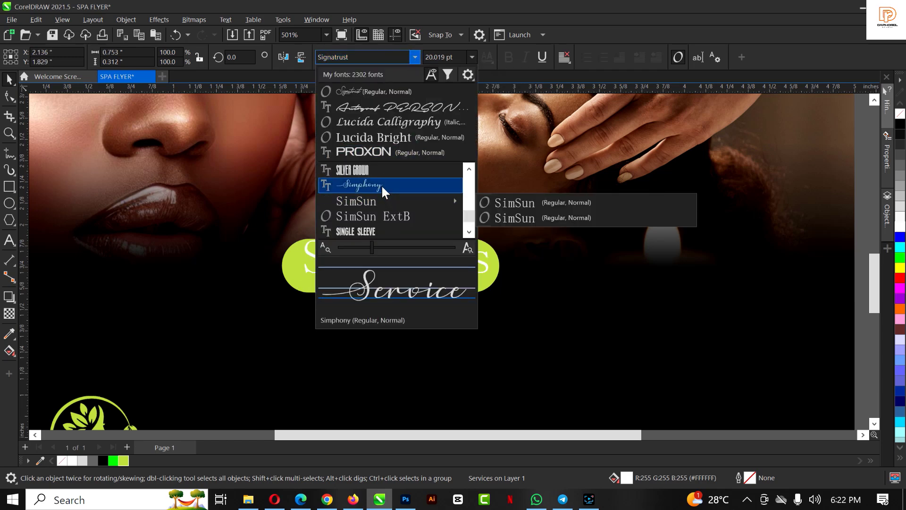
pyautogui.click(382, 185)
pyautogui.moveTo(491, 241); pyautogui.dragTo(466, 238)
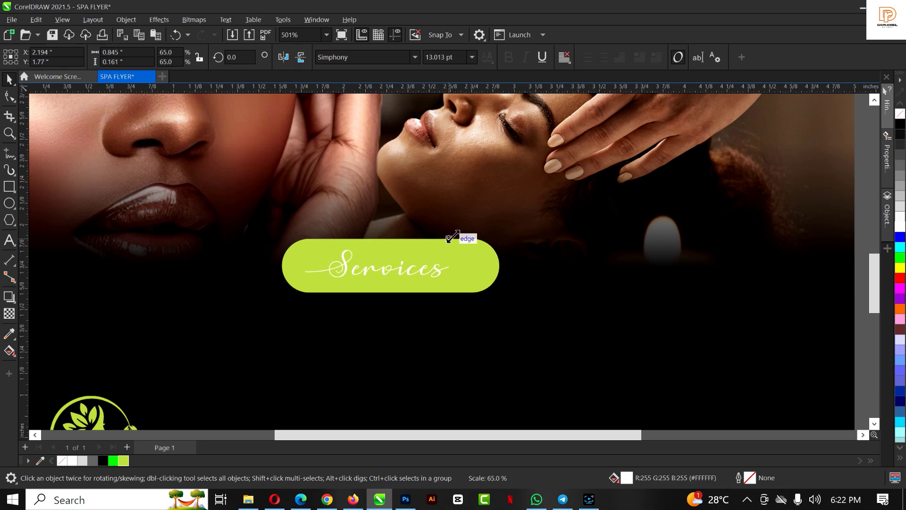
# Try Dhanikans Signature, then set Services in the Bacalisties font
pyautogui.click(354, 57)
pyautogui.write('Dhanikans Signature')
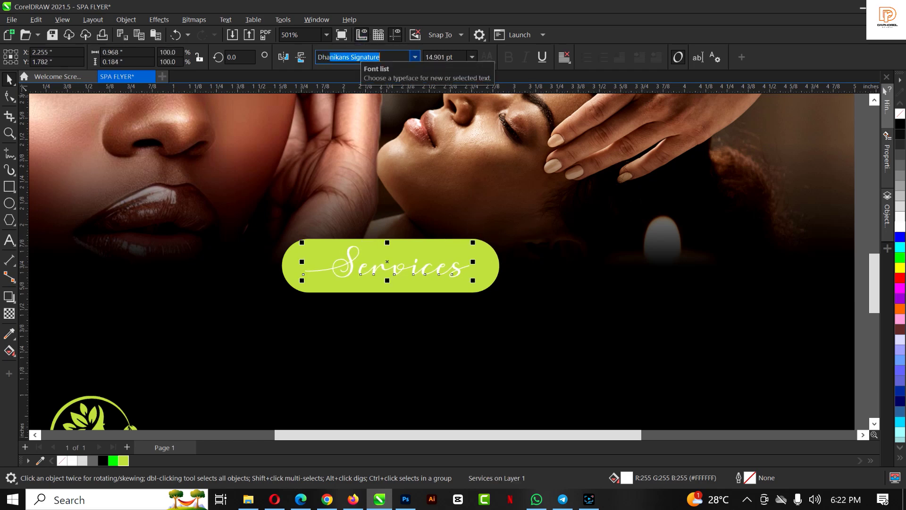
pyautogui.press('Return')
pyautogui.click(409, 58)
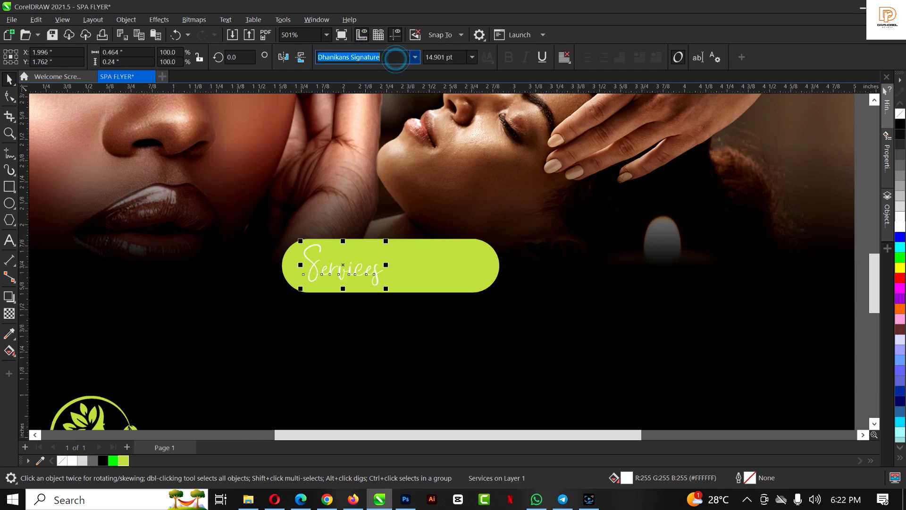
pyautogui.write('Bacalisties')
pyautogui.press('Return')
# Center Services on the lime button and enlarge it slightly to about 17.955 pt
pyautogui.moveTo(389, 272); pyautogui.dragTo(405, 264)
pyautogui.moveTo(446, 289); pyautogui.dragTo(471, 298)
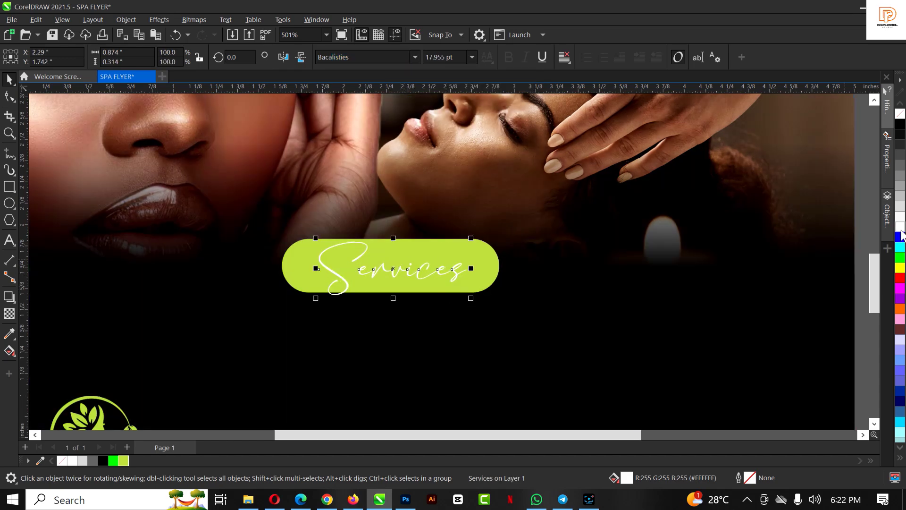
pyautogui.scroll(-2, 431, 243)
pyautogui.scroll(1, 433, 243)
pyautogui.scroll(1, 433, 243)
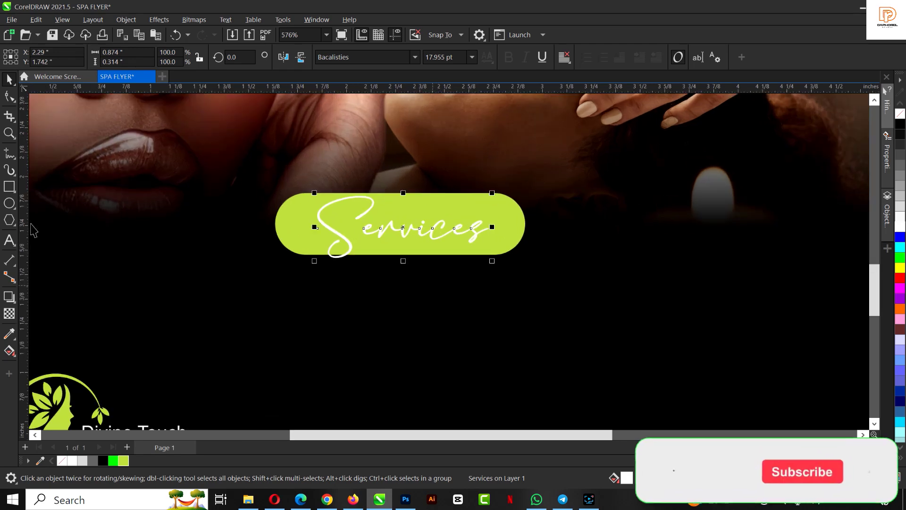
# Create white 'Nail Services' text below the Services button
pyautogui.press('F8')
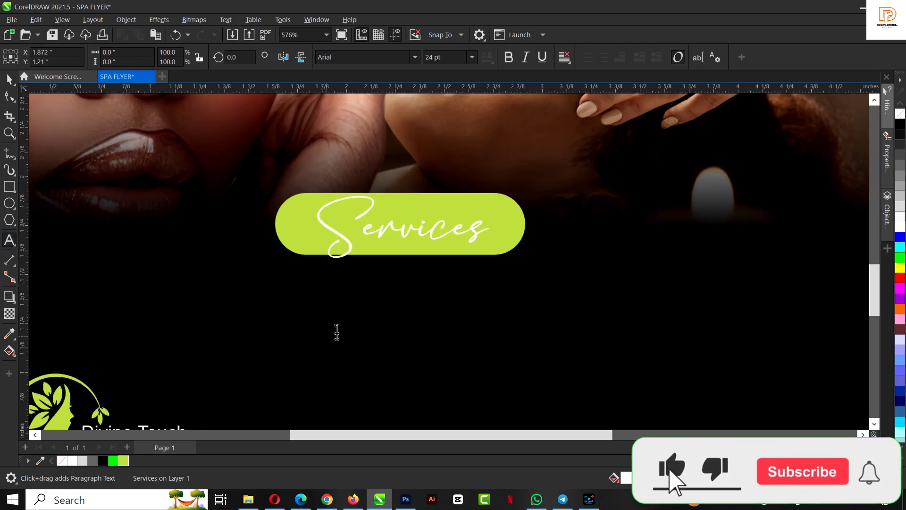
pyautogui.scroll(-1, 332, 321)
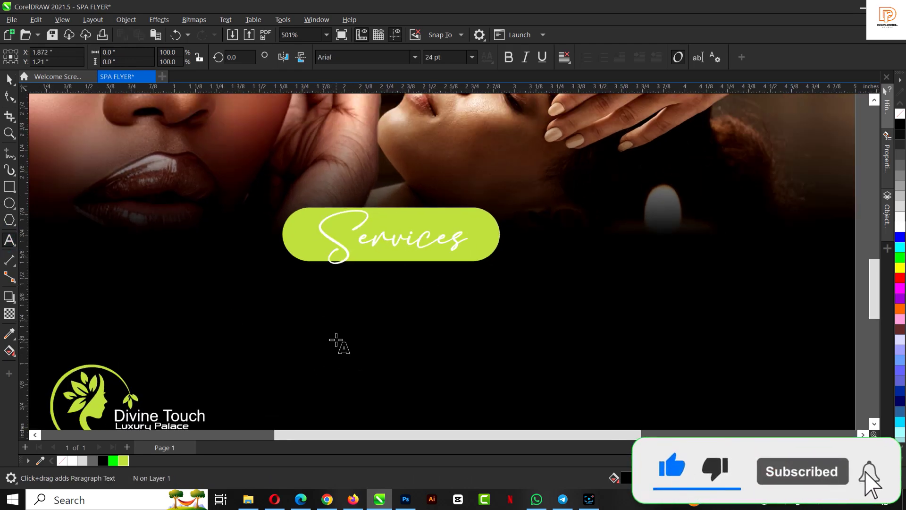
pyautogui.press('space')
pyautogui.click(345, 326)
pyautogui.click(900, 228)
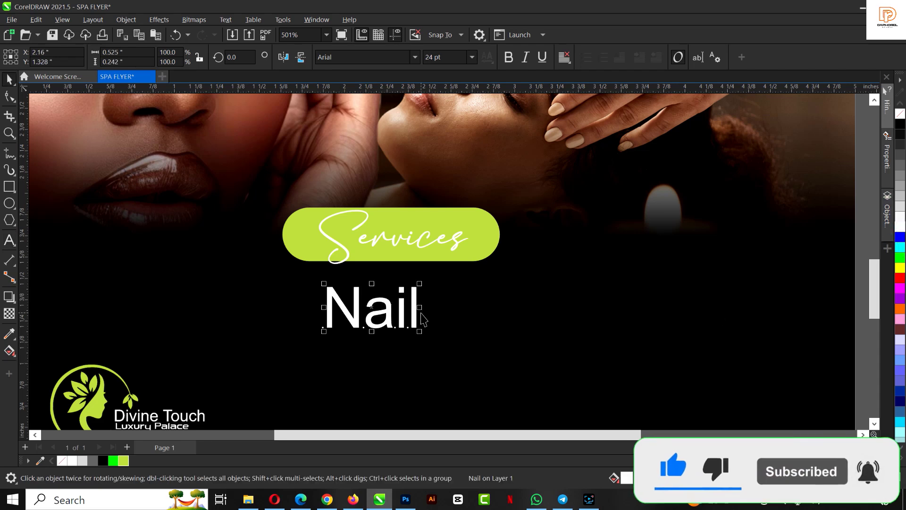
pyautogui.click(419, 339)
pyautogui.write('Services')
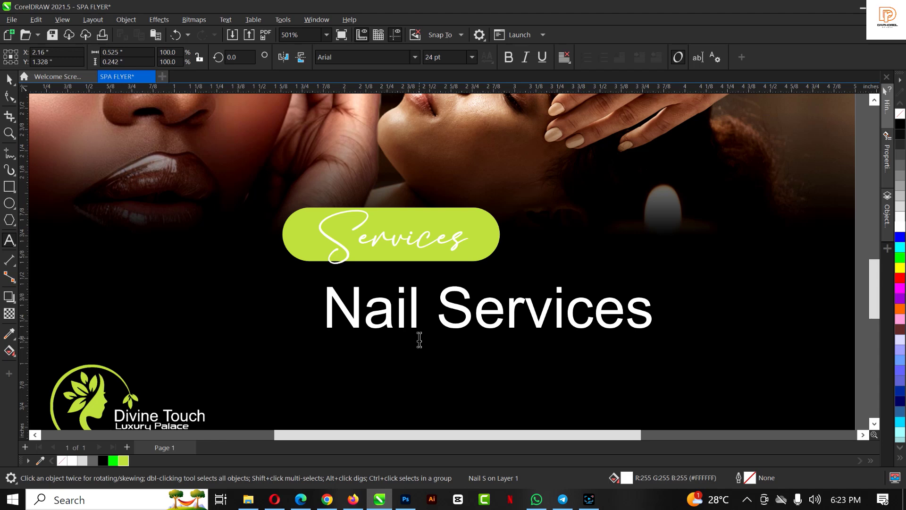
# Add 'Pedicure' as a second line under Nail Services
pyautogui.click(463, 336)
pyautogui.press('Return')
pyautogui.write('Pedicure')
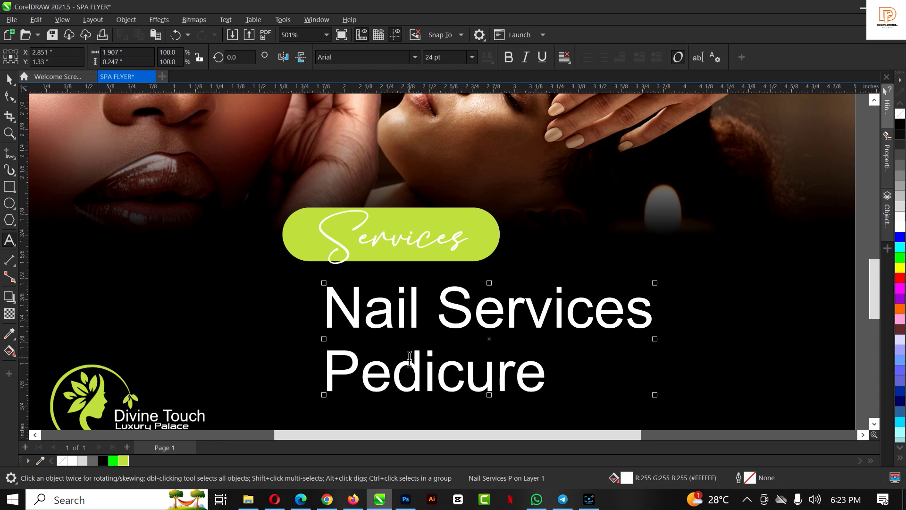
pyautogui.scroll(-3, 410, 345)
pyautogui.press('space')
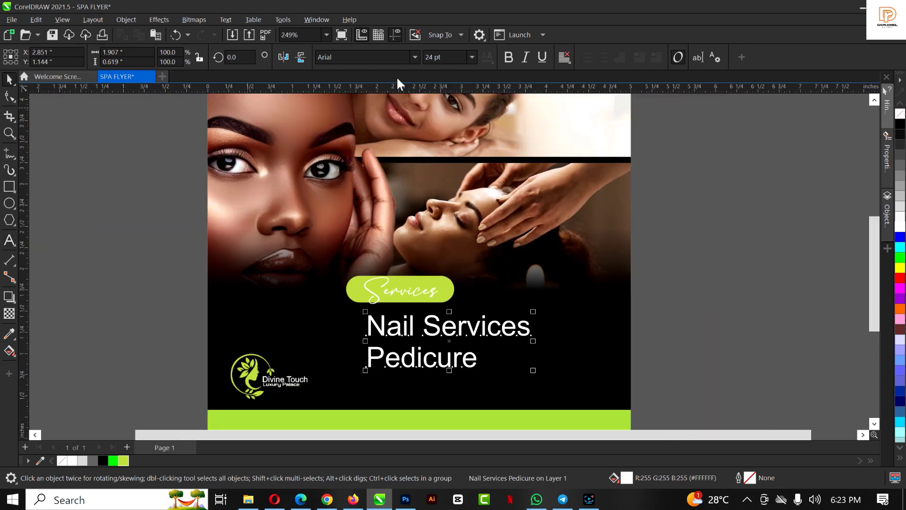
pyautogui.click(361, 57)
# Set the service text in Montserrat and shrink it to about 10 pt
pyautogui.write('Montserrat')
pyautogui.press('Return')
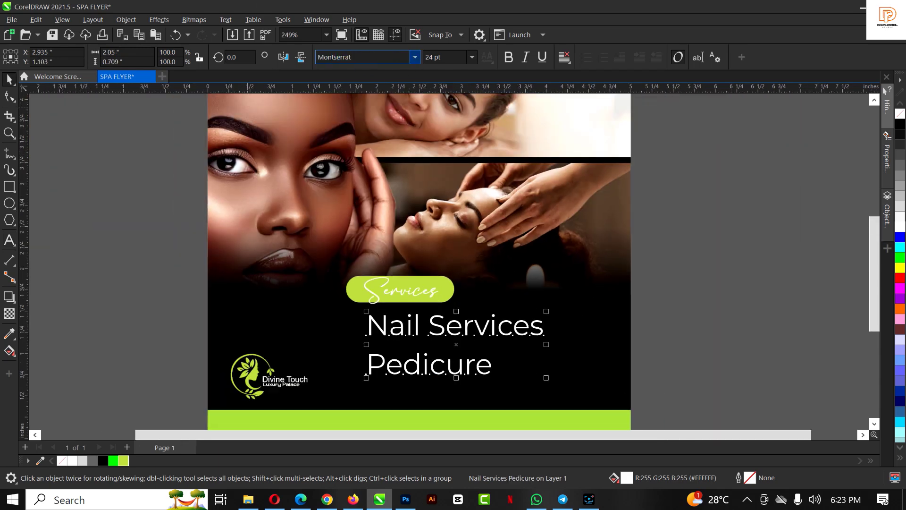
pyautogui.moveTo(546, 378); pyautogui.dragTo(438, 358)
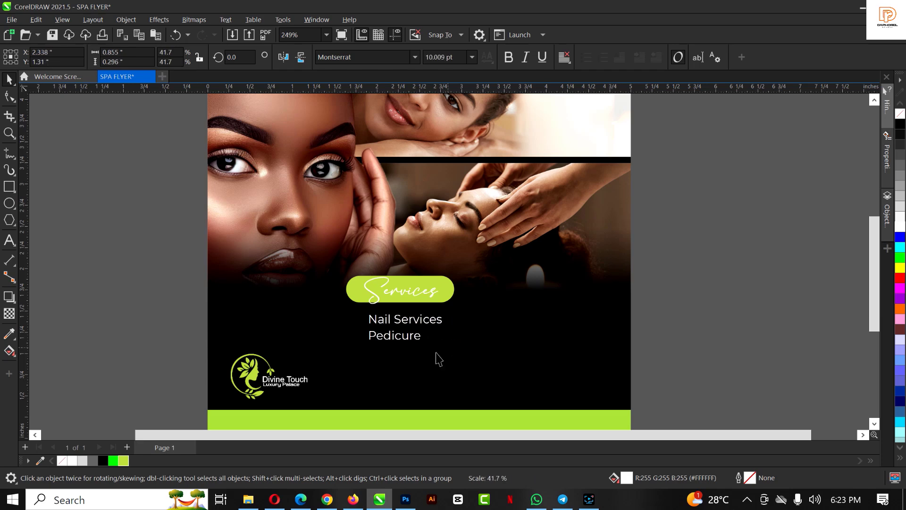
pyautogui.scroll(2, 399, 325)
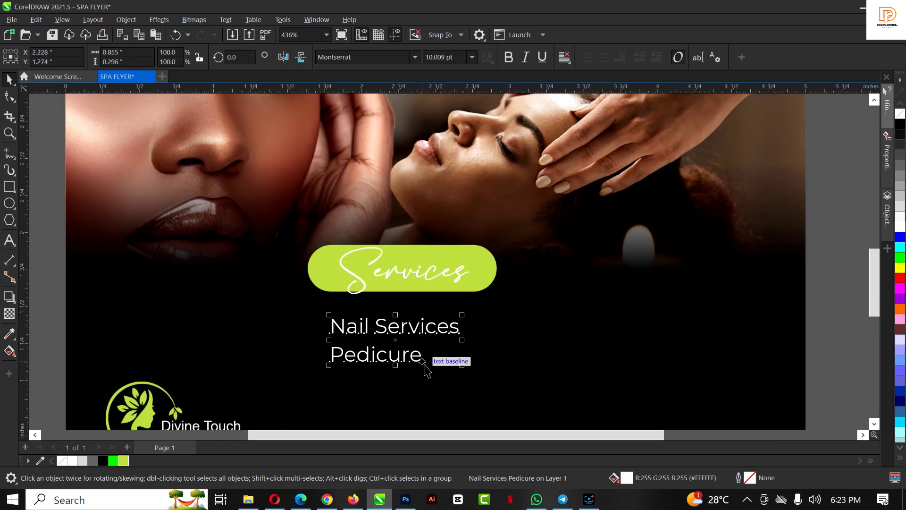
pyautogui.scroll(2, 417, 352)
# Add 'Facials' and 'Body treatment' lines, then shrink the list to about 7 pt
pyautogui.doubleClick(417, 352)
pyautogui.press('Return')
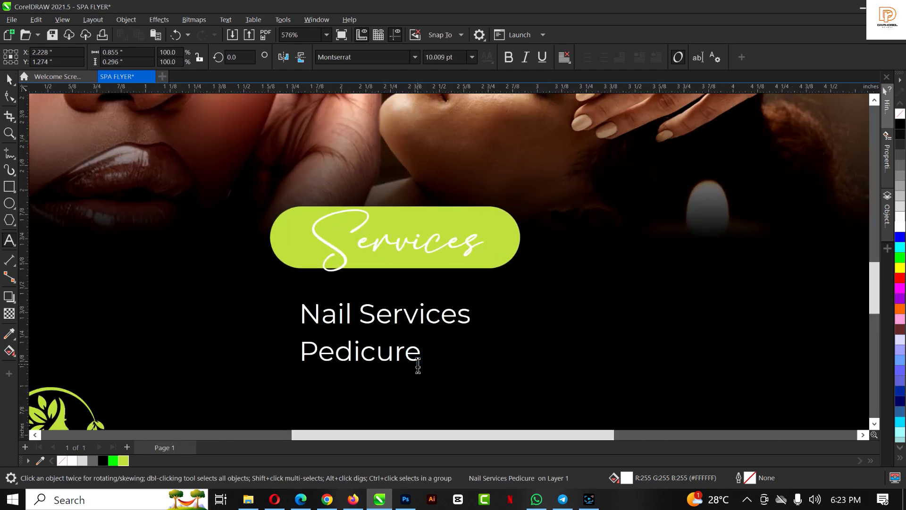
pyautogui.write('Facials')
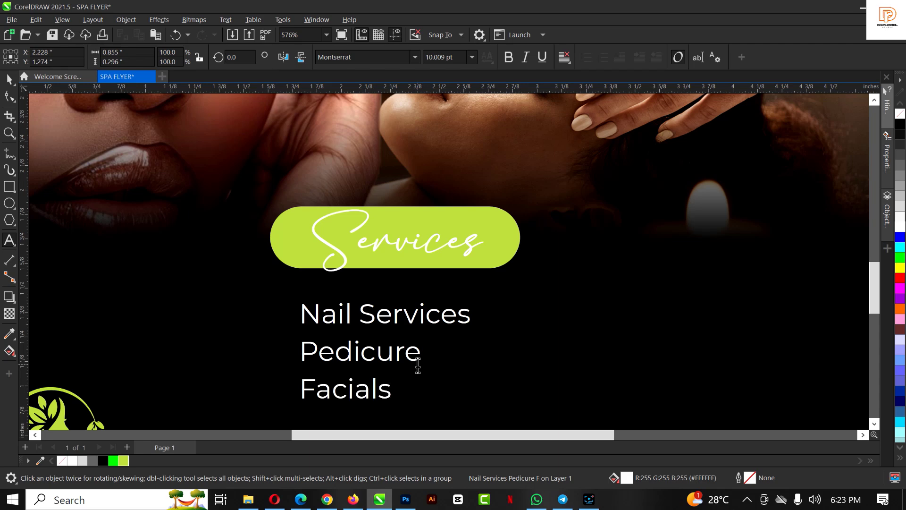
pyautogui.press('Return')
pyautogui.write('Body')
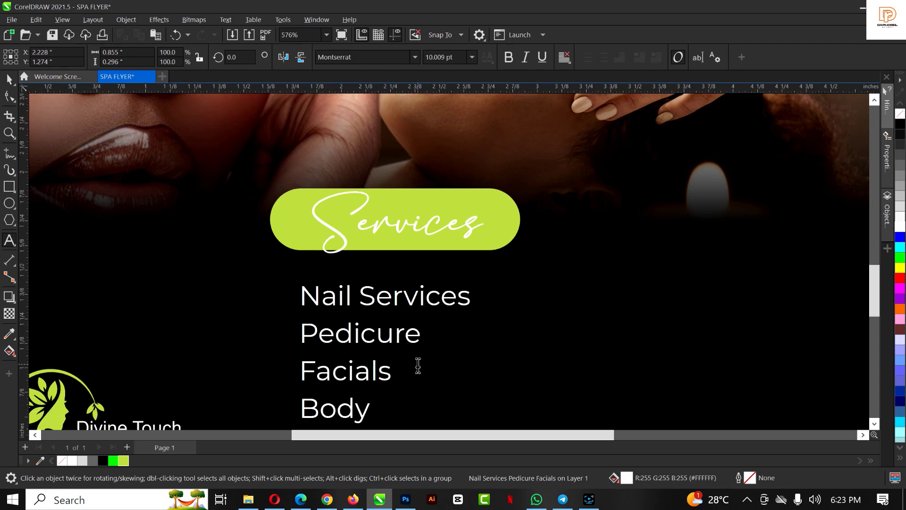
pyautogui.write(' treatment')
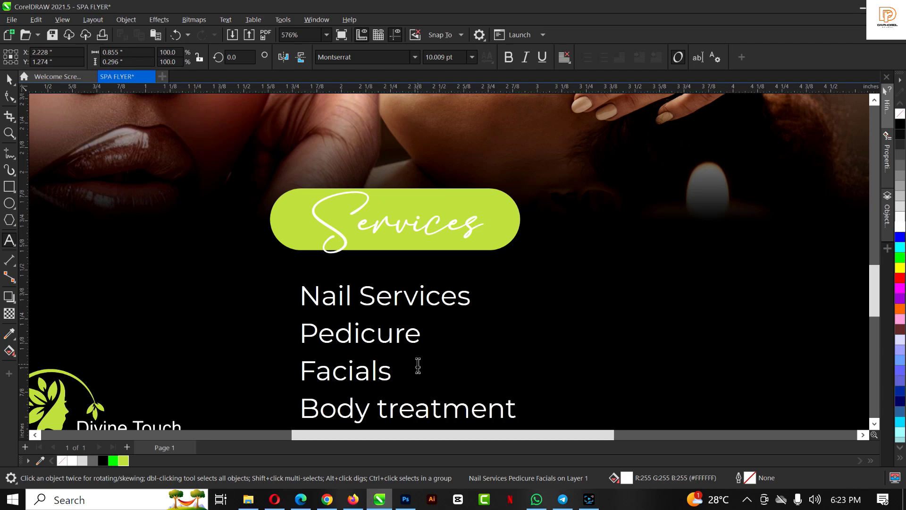
pyautogui.hotkey('ctrl', 'space')
pyautogui.scroll(-2, 307, 261)
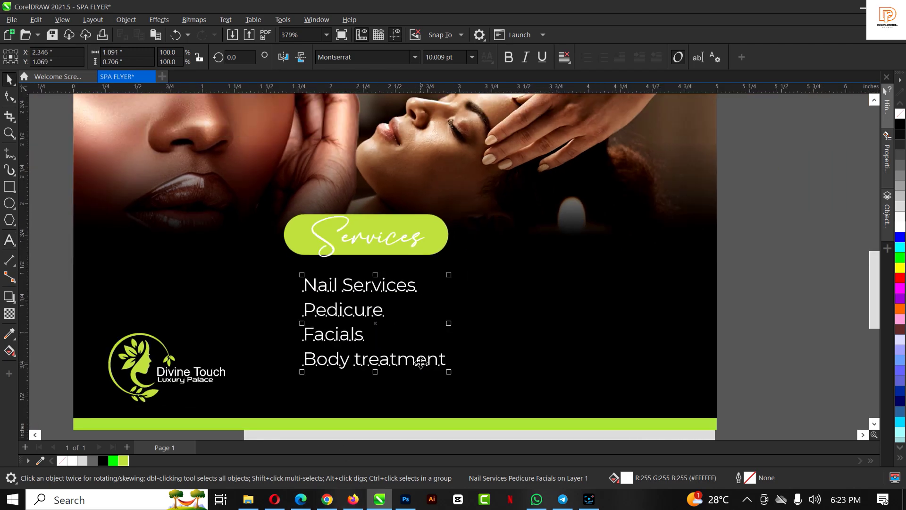
pyautogui.moveTo(451, 371); pyautogui.dragTo(409, 345)
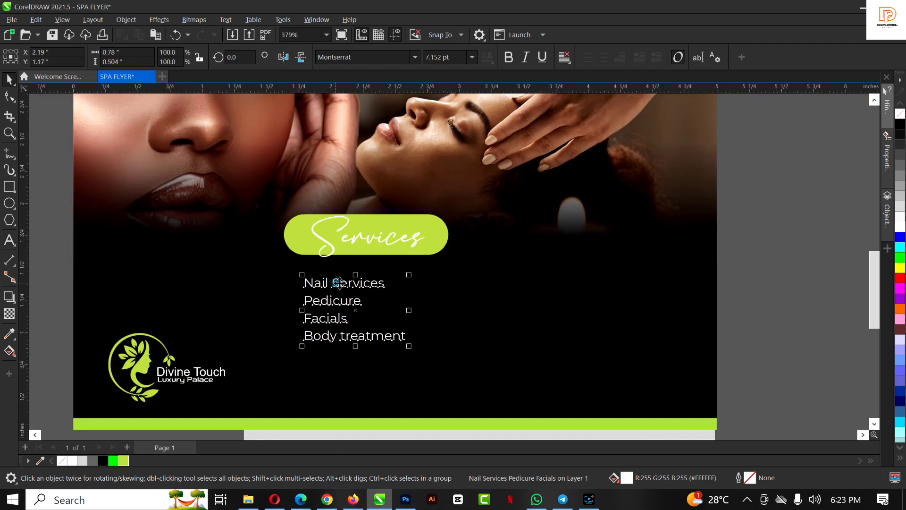
pyautogui.moveTo(337, 284); pyautogui.dragTo(350, 283)
# Move the Services pill, heading and list to the right together
pyautogui.click(356, 236)
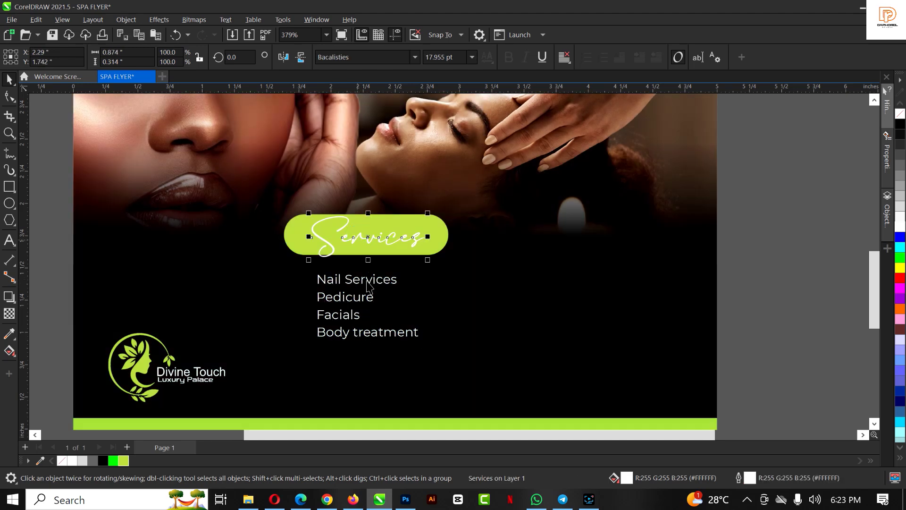
pyautogui.keyDown('shift'); pyautogui.click(289, 249); pyautogui.keyUp('shift')
pyautogui.keyDown('shift'); pyautogui.click(336, 283); pyautogui.keyUp('shift')
pyautogui.moveTo(403, 333); pyautogui.dragTo(437, 334)
pyautogui.click(350, 303)
pyautogui.click(351, 324)
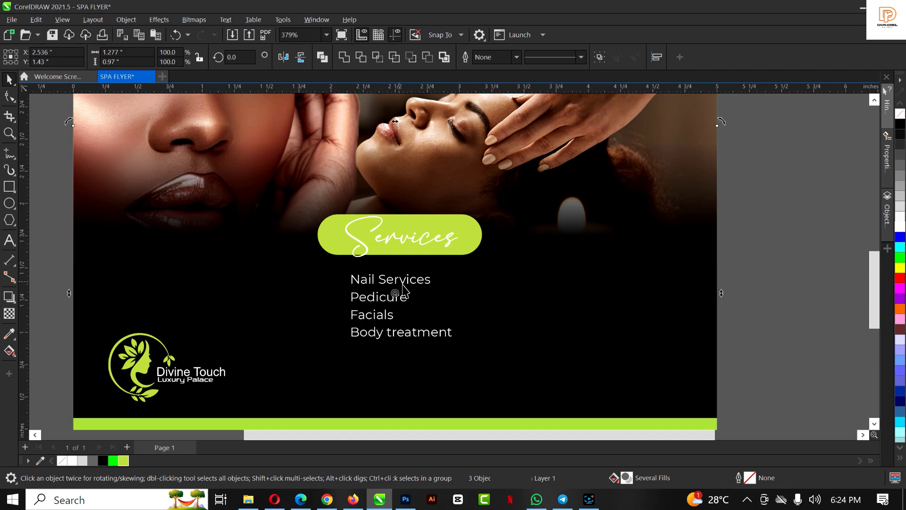
# Put a dash before each item: Nail Services, Pedicure, Facials, Body treatment
pyautogui.click(362, 329)
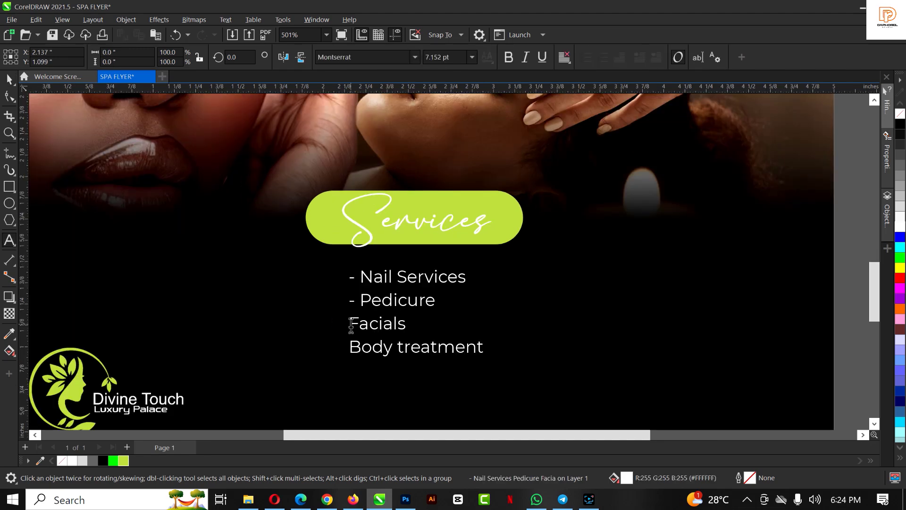
pyautogui.click(350, 326)
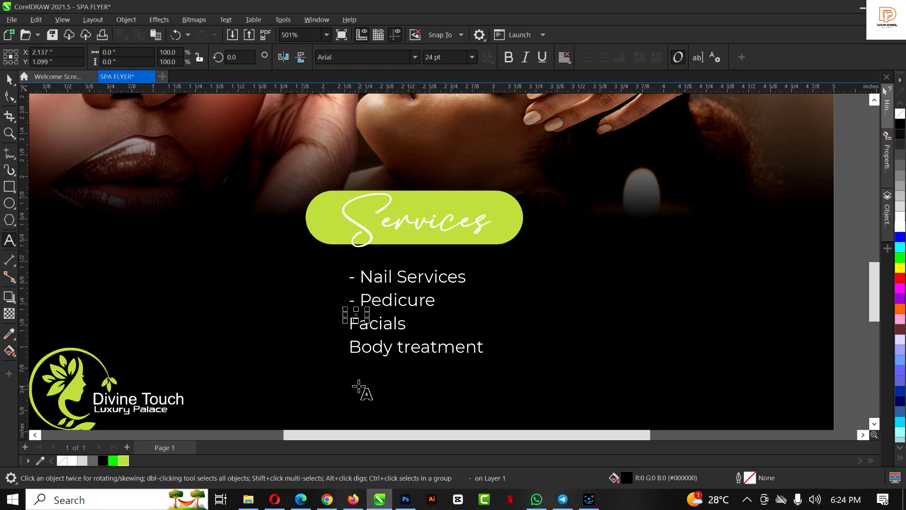
pyautogui.click(416, 55)
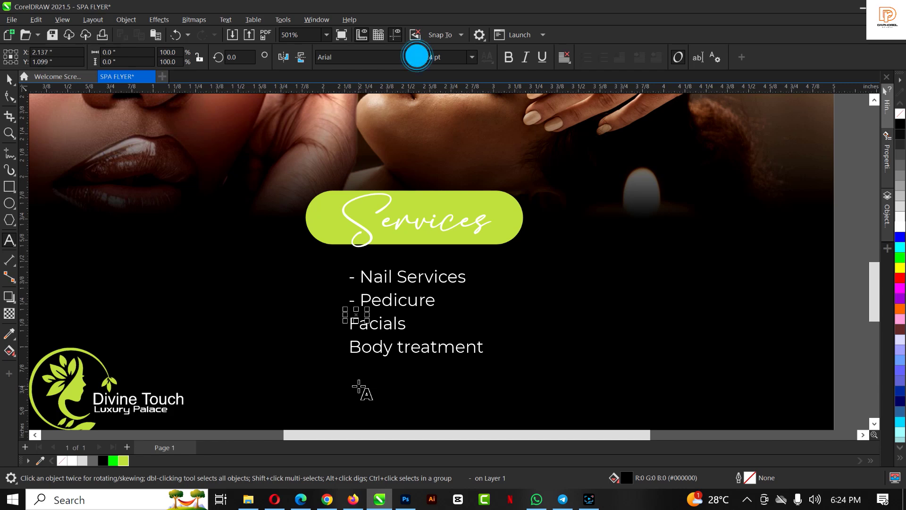
pyautogui.click(350, 324)
pyautogui.write('-')
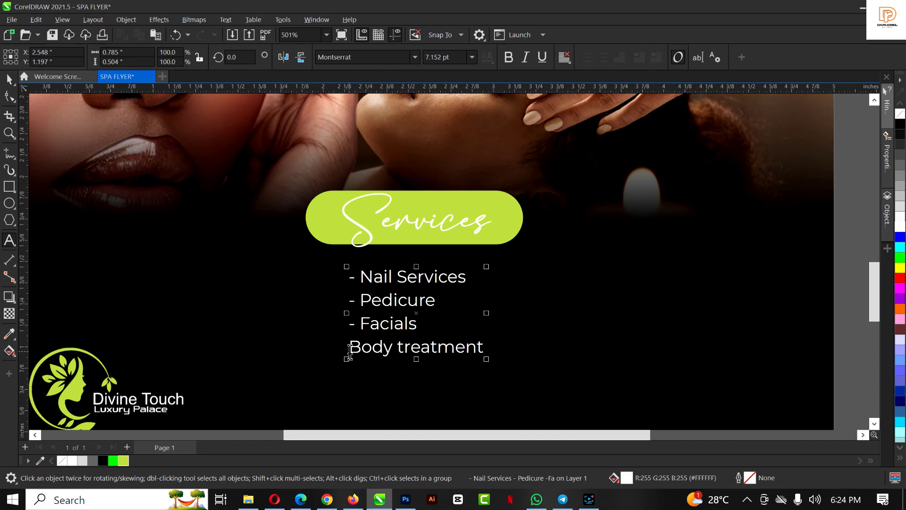
pyautogui.click(350, 348)
pyautogui.write('-')
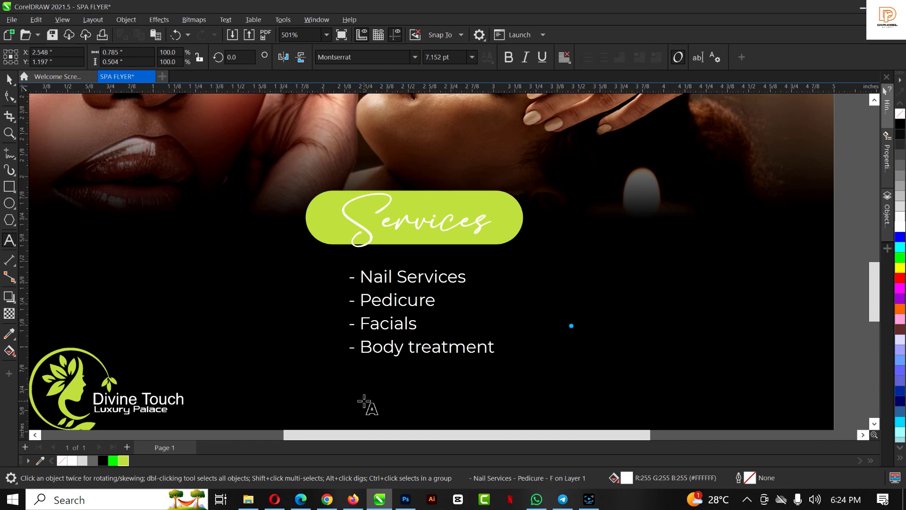
# Change the service list font to Montserrat SemiBold
pyautogui.scroll(-2, 374, 273)
pyautogui.click(415, 57)
pyautogui.moveTo(451, 170)
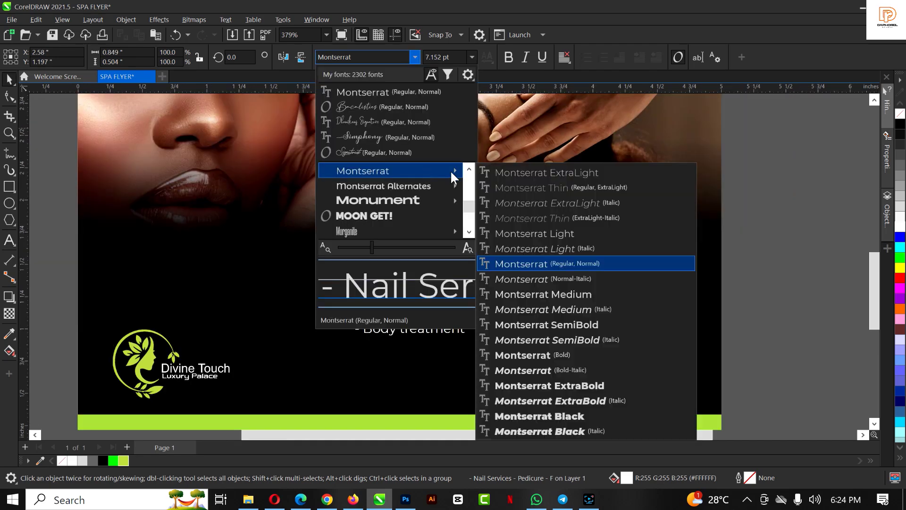
pyautogui.click(547, 325)
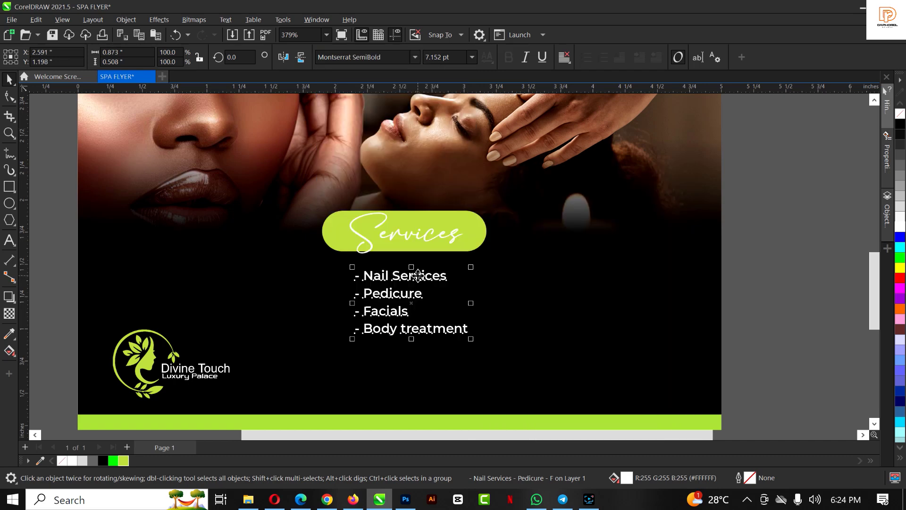
# Duplicate the list to the right and retype it as '- Manicure', '- Body Massages', '- Body waxing'
pyautogui.moveTo(417, 275); pyautogui.dragTo(555, 279)
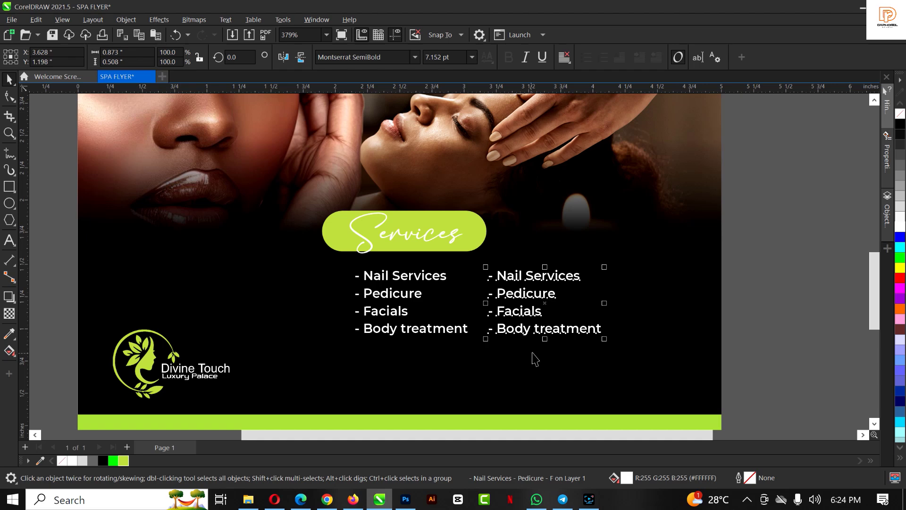
pyautogui.doubleClick(499, 277)
pyautogui.moveTo(500, 278); pyautogui.dragTo(623, 353)
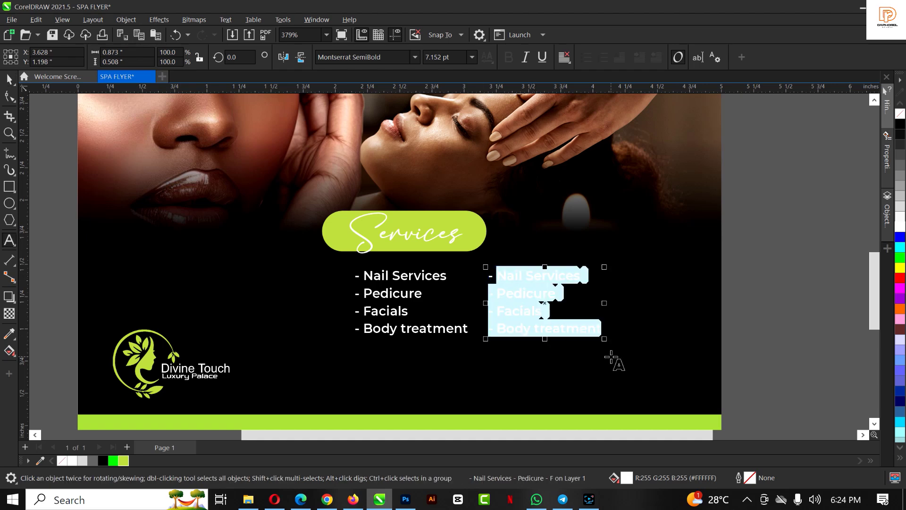
pyautogui.write('Mn')
pyautogui.press('BackSpace')
pyautogui.write('anicu')
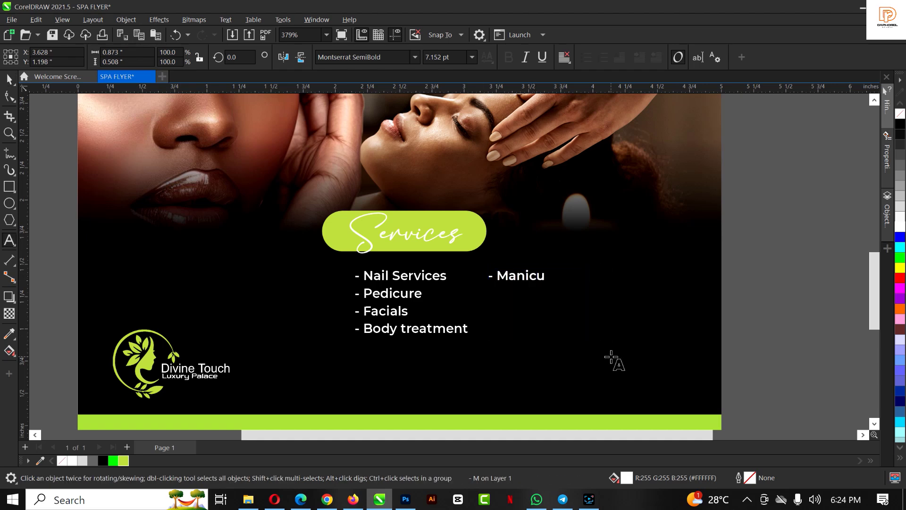
pyautogui.write('re - Body')
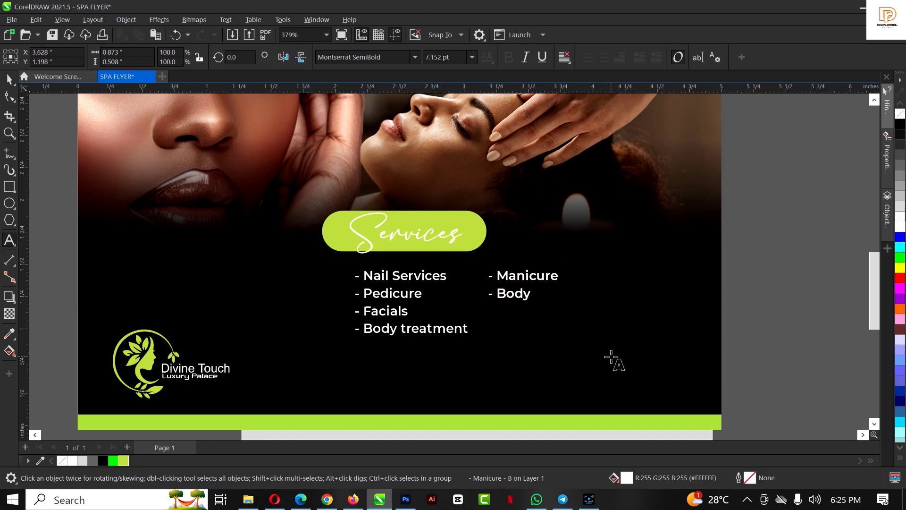
pyautogui.write(' Massages')
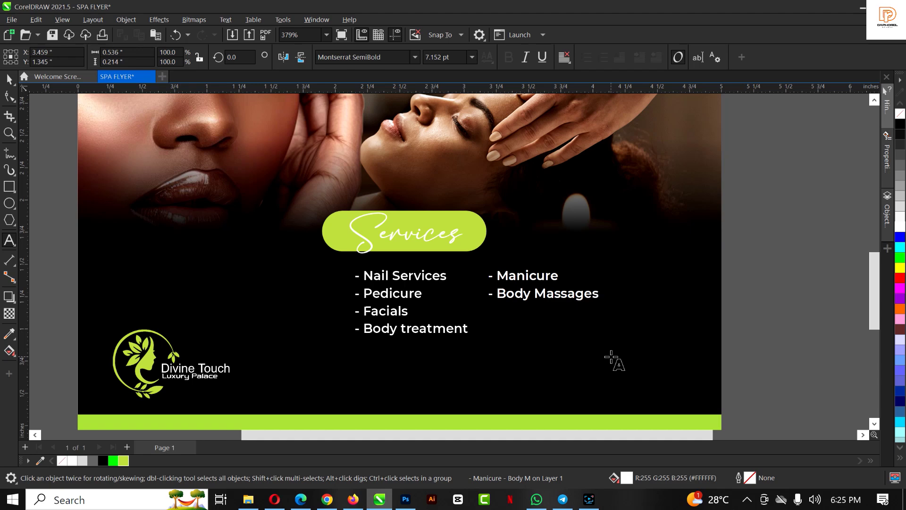
pyautogui.write(' - Body')
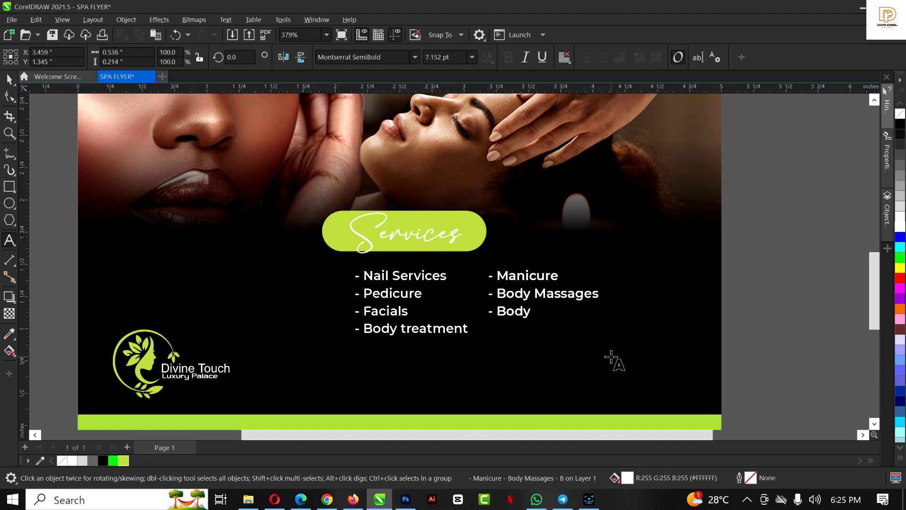
pyautogui.write(' waxing')
pyautogui.hotkey('ctrl', 'space')
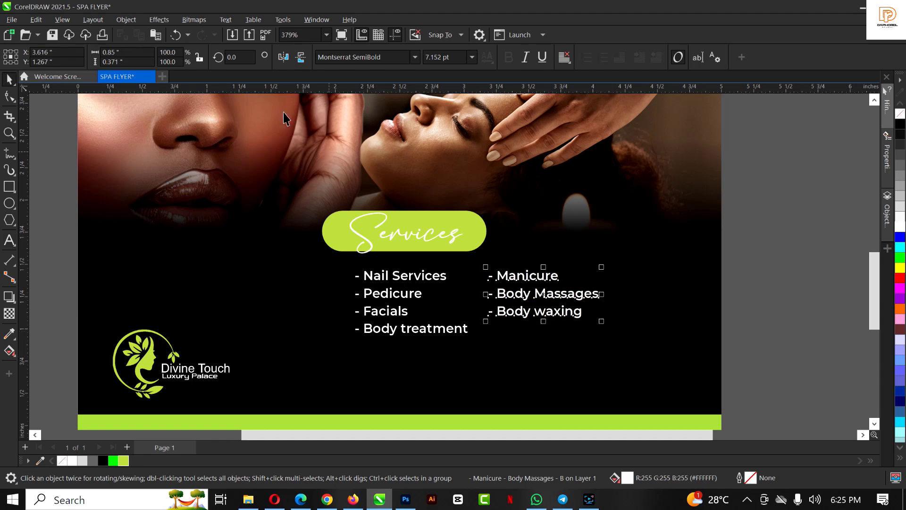
# Shift both service columns up-left and set the heading in Montserrat SemiBold, centred in the pill
pyautogui.keyDown('shift'); pyautogui.click(418, 277); pyautogui.keyUp('shift')
pyautogui.moveTo(417, 277); pyautogui.dragTo(397, 272)
pyautogui.click(415, 239)
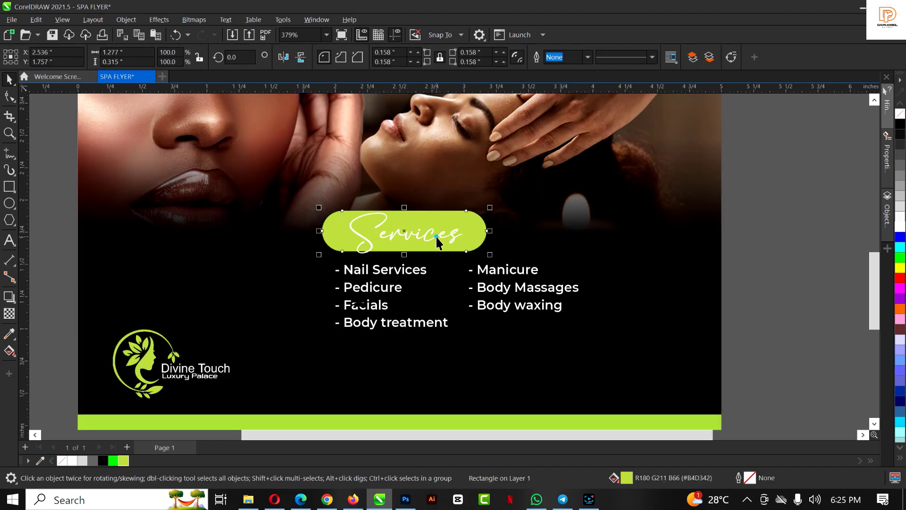
pyautogui.click(436, 237)
pyautogui.click(415, 56)
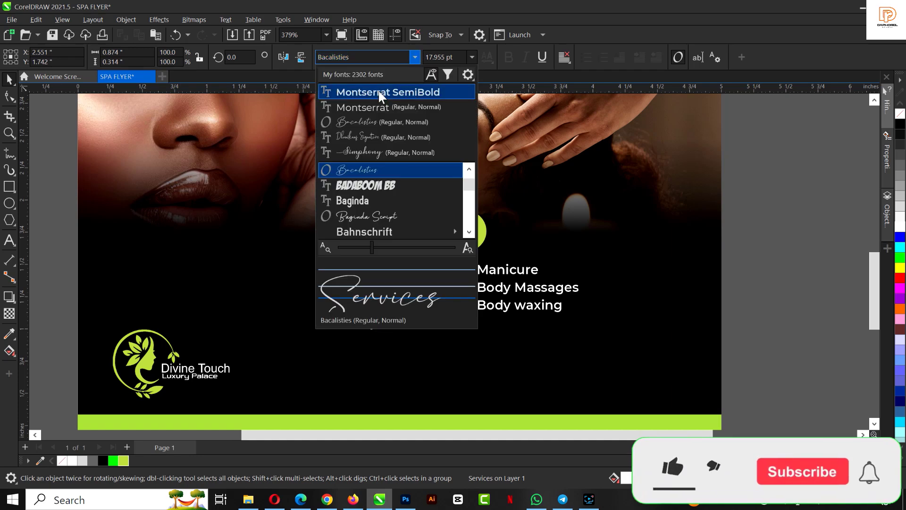
pyautogui.click(378, 90)
pyautogui.moveTo(490, 207); pyautogui.dragTo(404, 230)
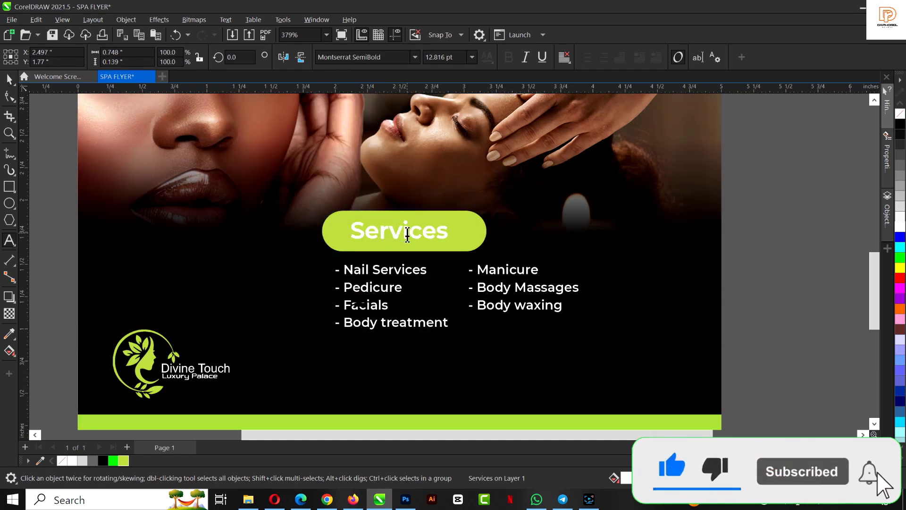
# Change the heading to uppercase 'SERVICES' and shrink it slightly
pyautogui.doubleClick(406, 231)
pyautogui.hotkey('shift', 'F3')
pyautogui.click(406, 236)
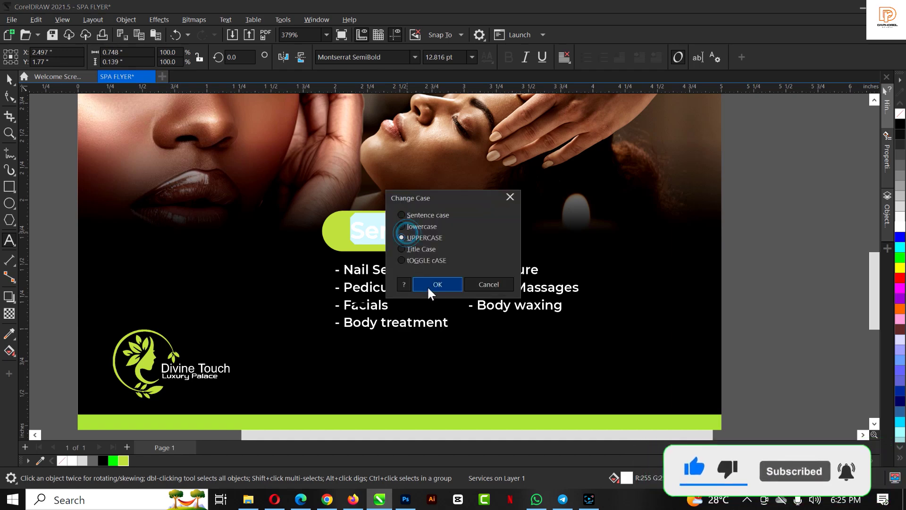
pyautogui.click(426, 286)
pyautogui.press('Escape')
pyautogui.moveTo(470, 218); pyautogui.dragTo(426, 234)
pyautogui.click(474, 231)
pyautogui.click(434, 233)
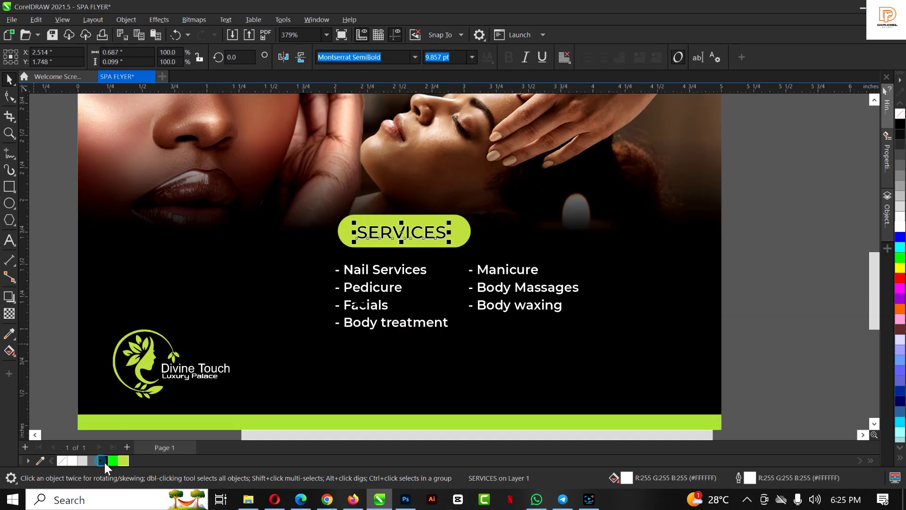
pyautogui.press('Escape')
# Set SERVICES in Monument Extended, about 8.074 pt, fitting inside the lime pill
pyautogui.scroll(-1, 460, 262)
pyautogui.scroll(-3, 460, 259)
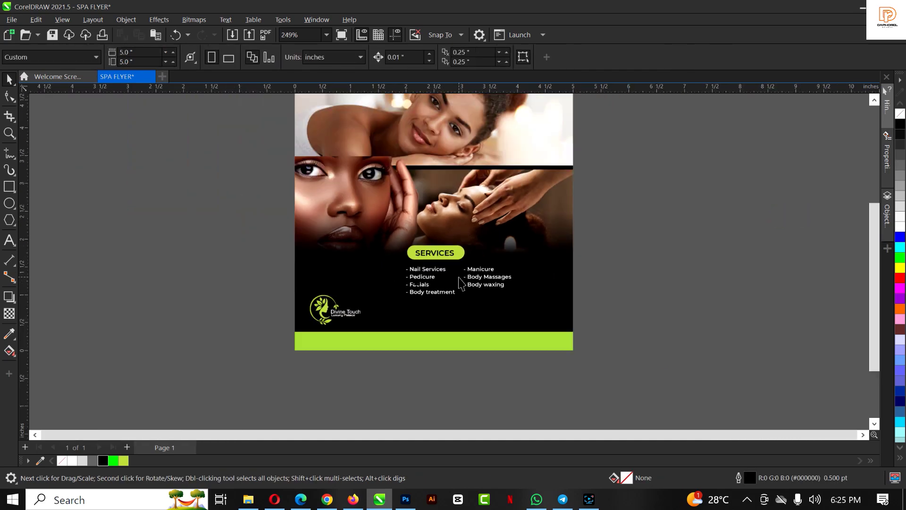
pyautogui.scroll(4, 426, 304)
pyautogui.scroll(1, 426, 304)
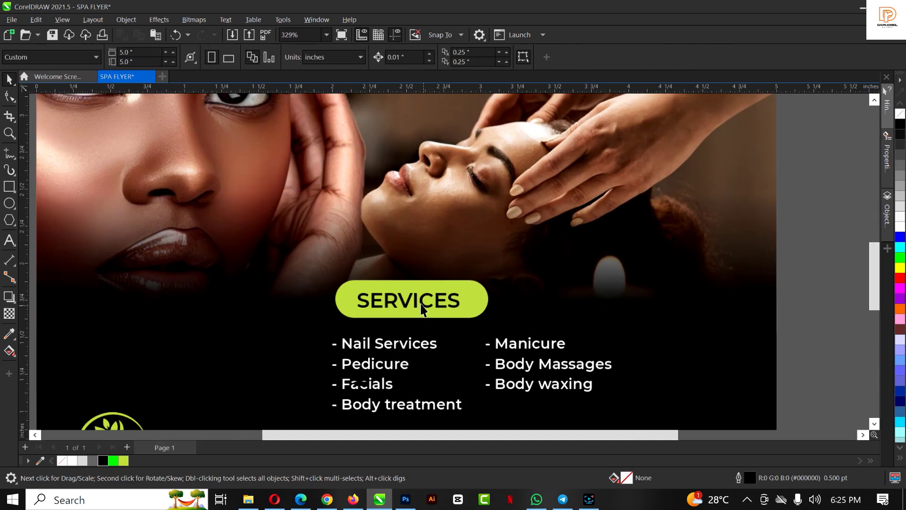
pyautogui.click(427, 304)
pyautogui.click(415, 58)
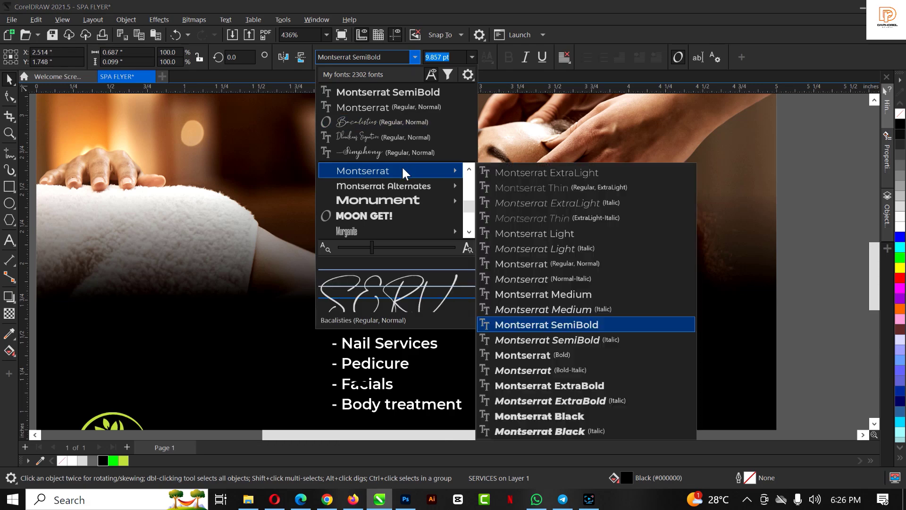
pyautogui.click(402, 200)
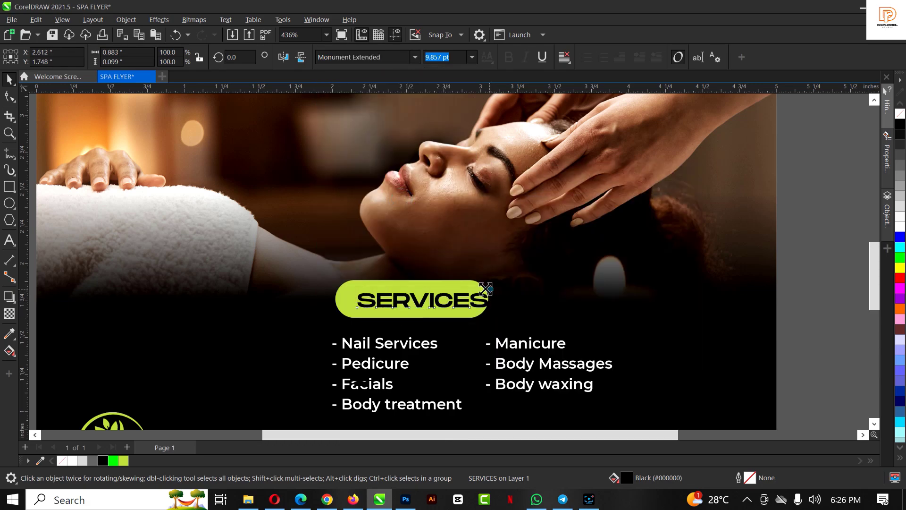
pyautogui.moveTo(491, 290); pyautogui.dragTo(438, 298)
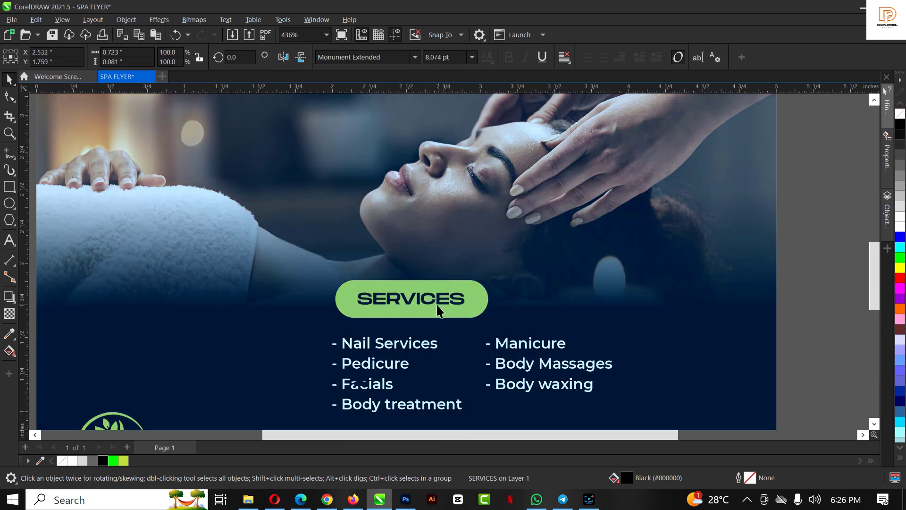
pyautogui.scroll(-2, 437, 299)
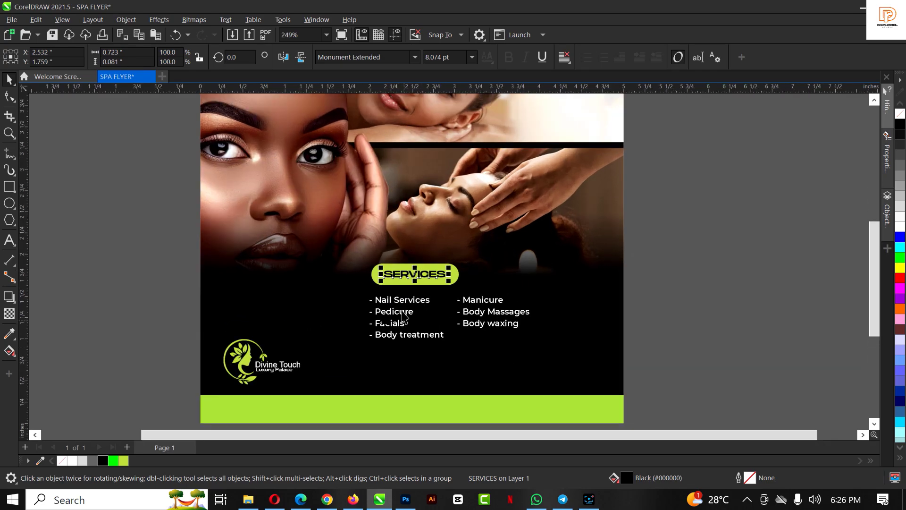
pyautogui.click(403, 317)
# Move both service columns slightly down
pyautogui.keyDown('shift'); pyautogui.click(477, 299); pyautogui.keyUp('shift')
pyautogui.scroll(1, 476, 299)
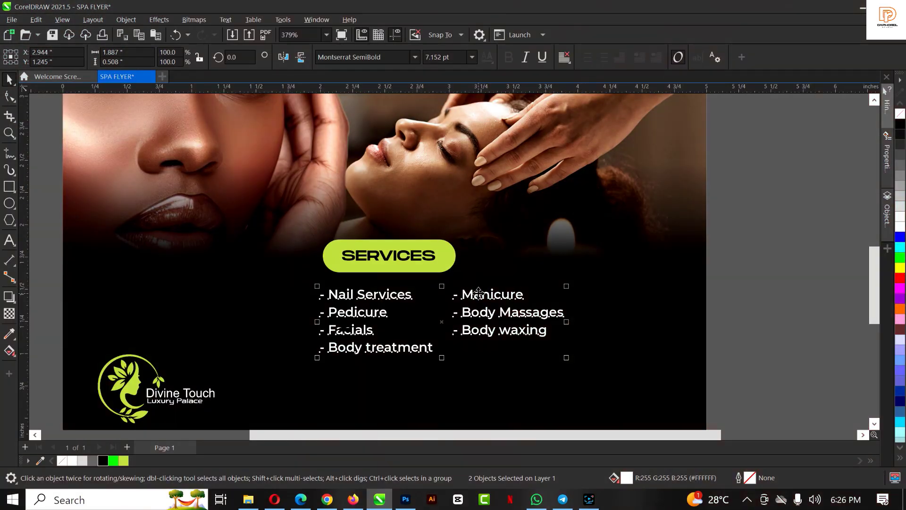
pyautogui.moveTo(478, 293); pyautogui.dragTo(478, 297)
pyautogui.scroll(-1, 446, 273)
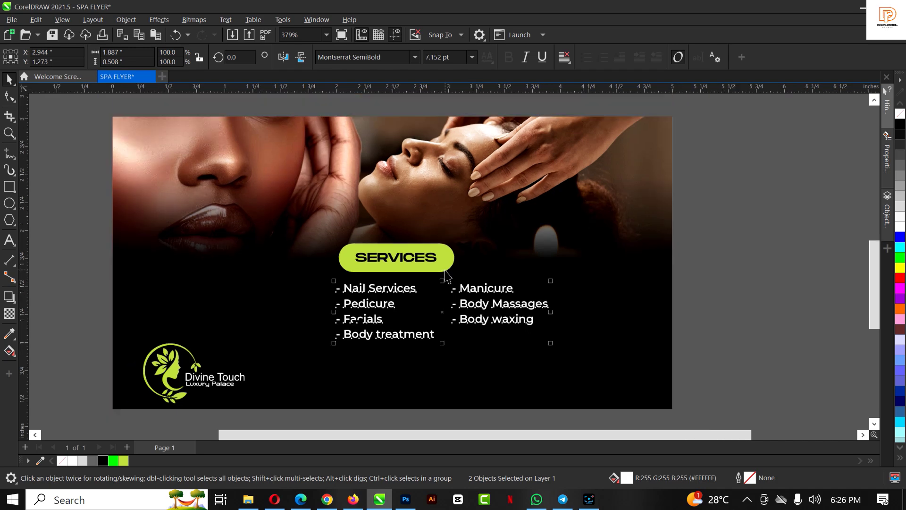
pyautogui.scroll(-1, 446, 283)
pyautogui.scroll(3, 442, 325)
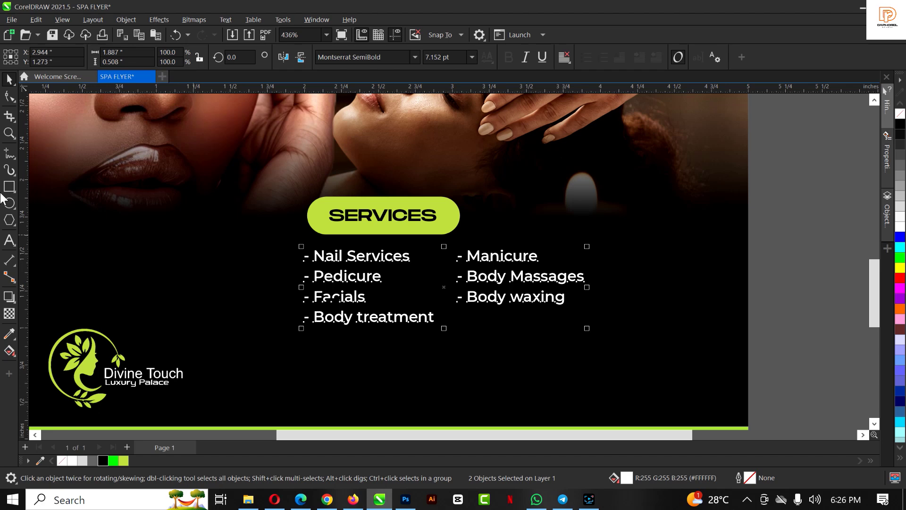
# Draw a thin white 2.455 × 0.019 inch divider bar beneath the service columns
pyautogui.click(9, 186)
pyautogui.moveTo(310, 338); pyautogui.dragTo(675, 342)
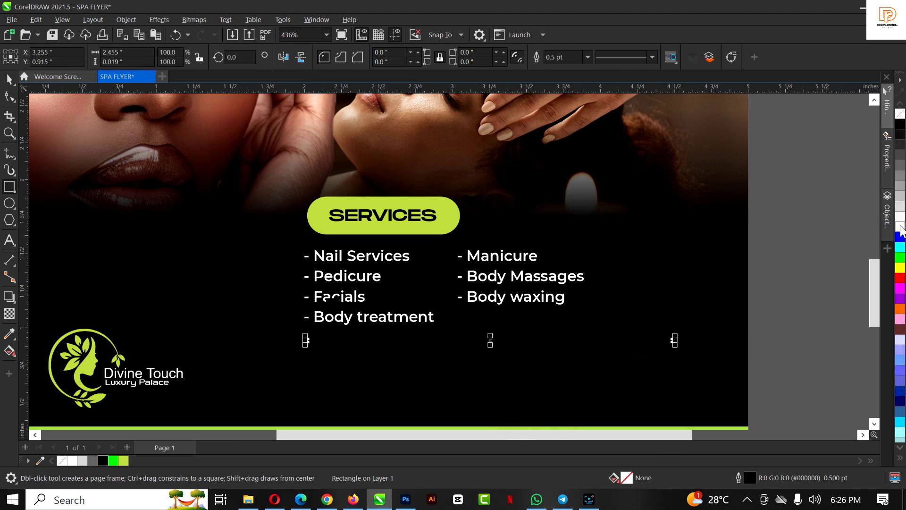
pyautogui.click(902, 117)
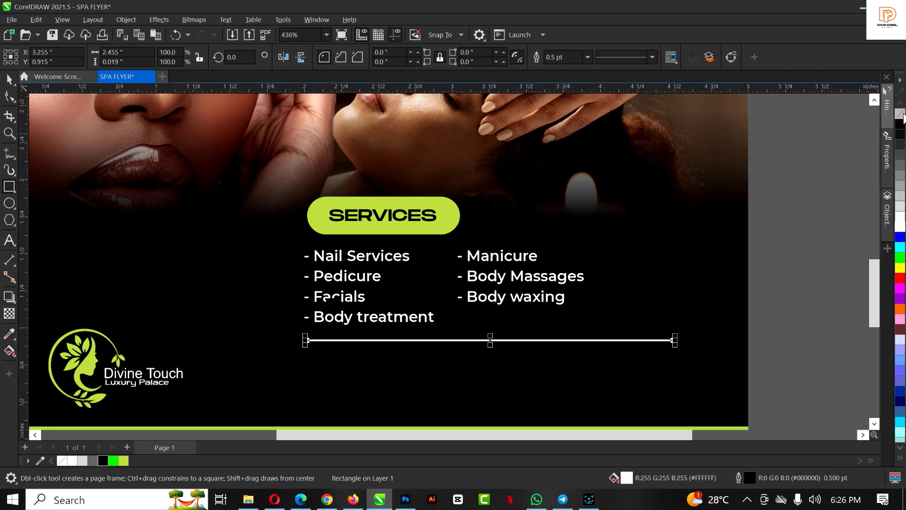
pyautogui.click(776, 242)
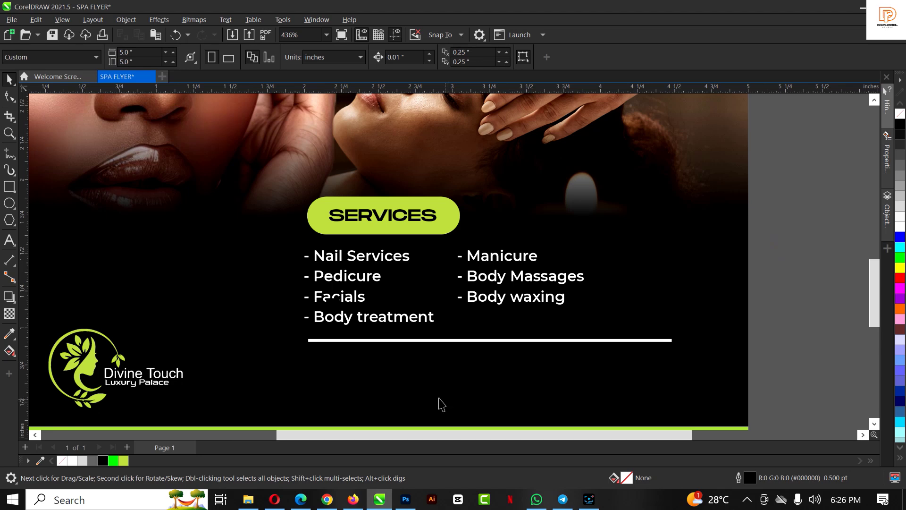
# Copy the left column below the divider and retype it as the 'Contact:' phone-number line
pyautogui.click(350, 261)
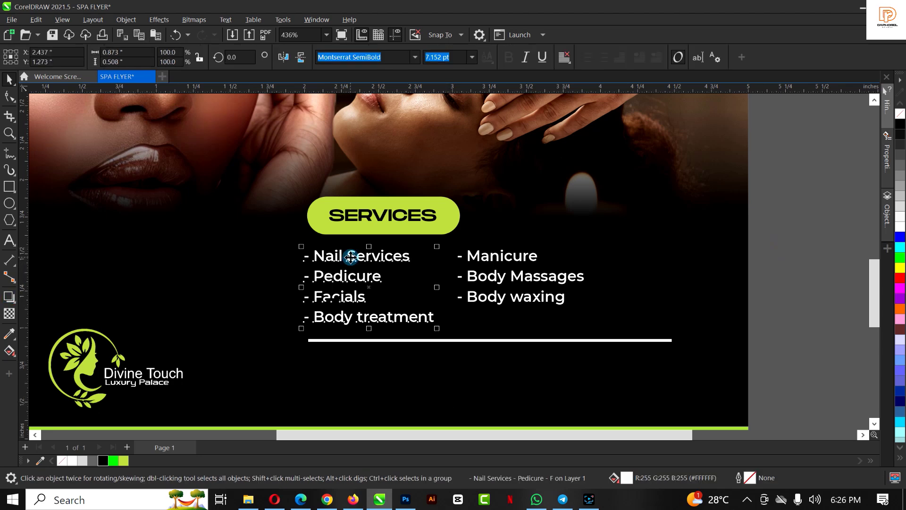
pyautogui.moveTo(353, 270); pyautogui.dragTo(362, 368)
pyautogui.hotkey('ctrl', 'a')
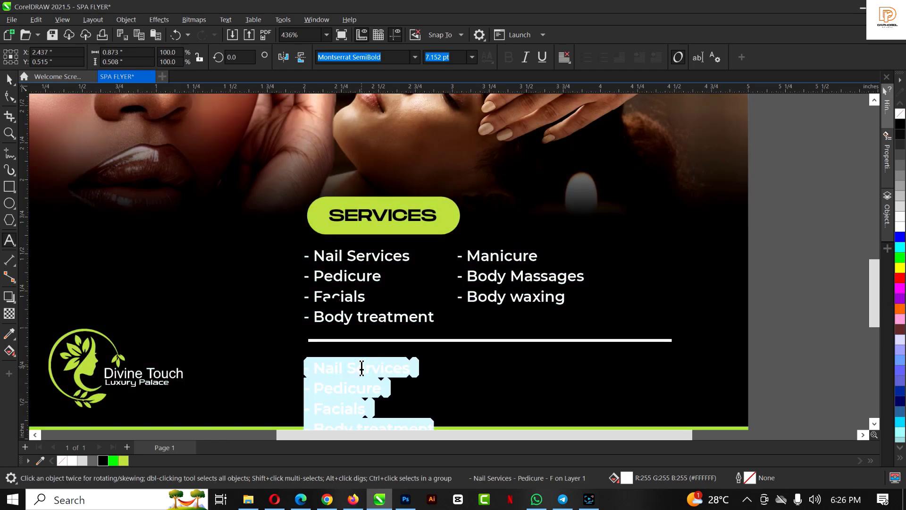
pyautogui.write('Co')
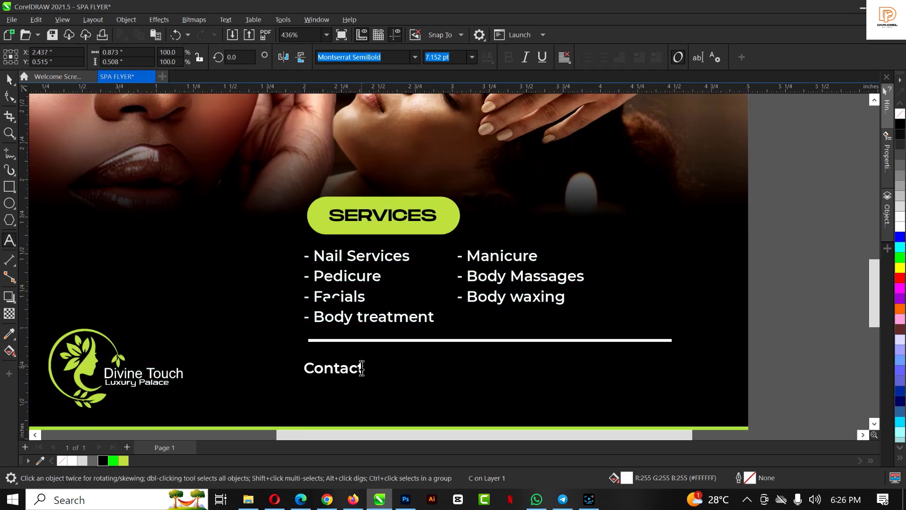
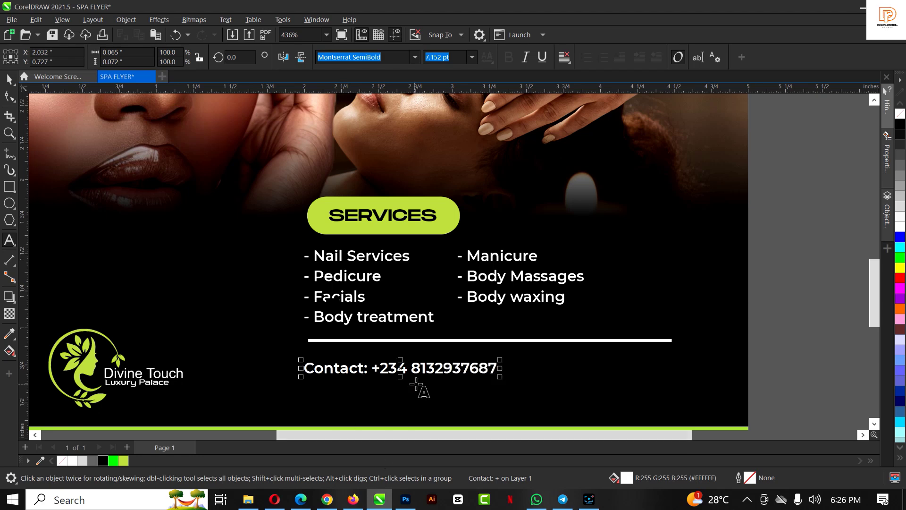
pyautogui.click(437, 369)
pyautogui.click(465, 372)
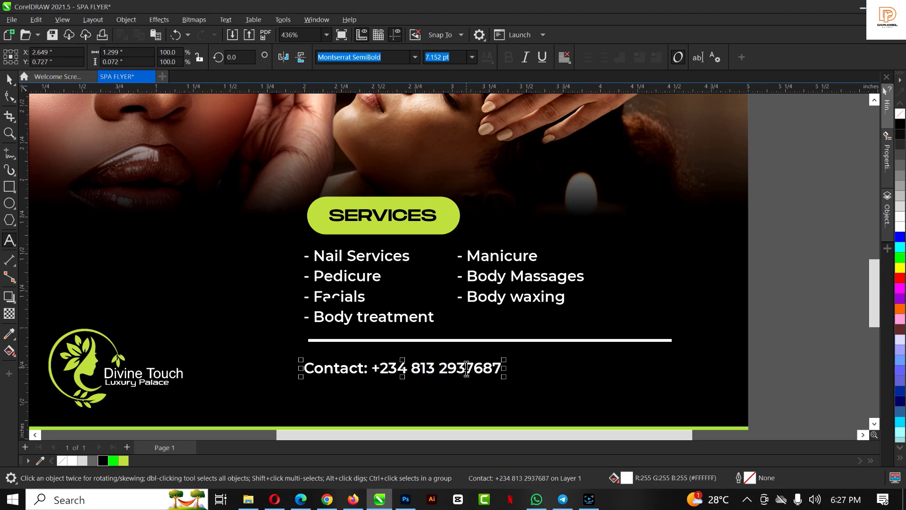
pyautogui.hotkey('ctrl', 'space')
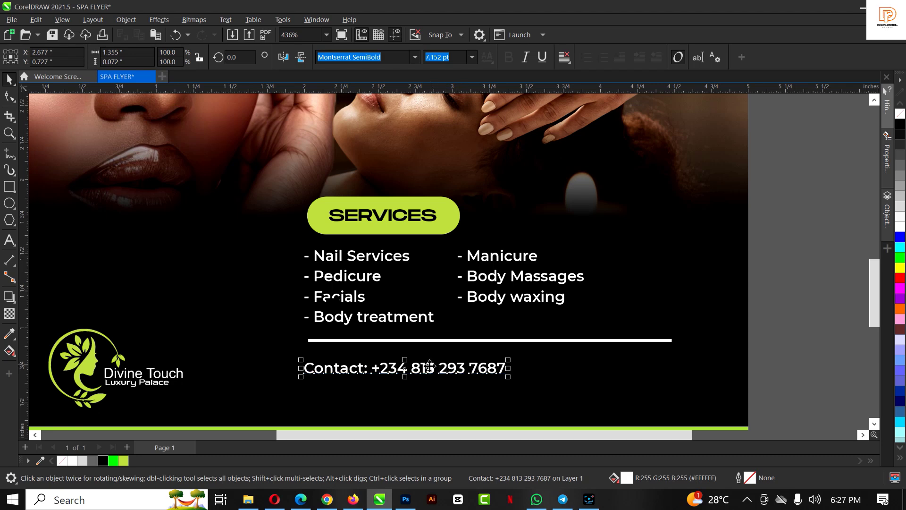
pyautogui.moveTo(428, 368); pyautogui.dragTo(399, 380)
# Retype the copied line as the 'Instagram:' line with the spa's handle
pyautogui.doubleClick(396, 381)
pyautogui.hotkey('ctrl', 'a')
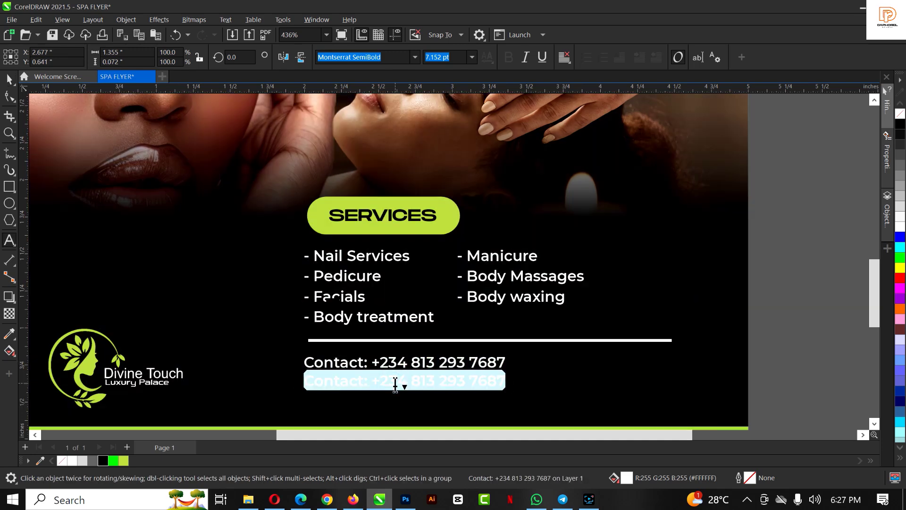
pyautogui.write('Instag')
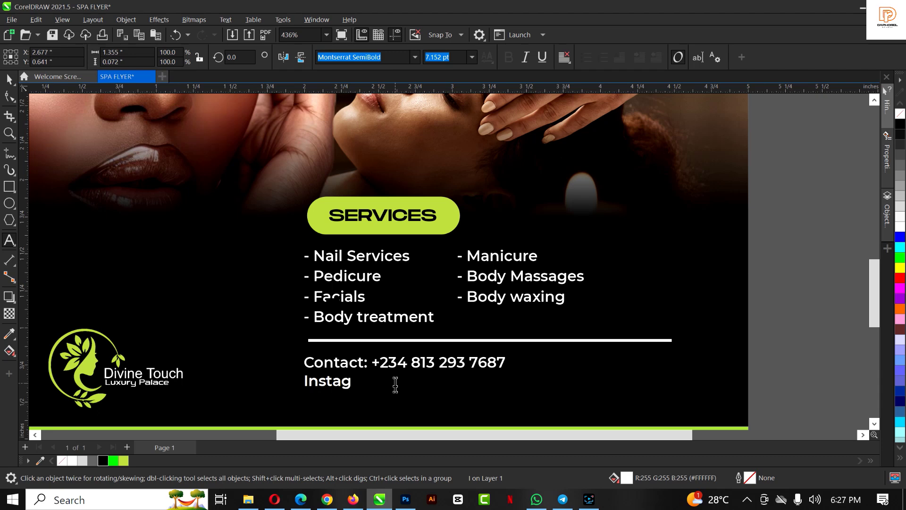
pyautogui.write('ram:')
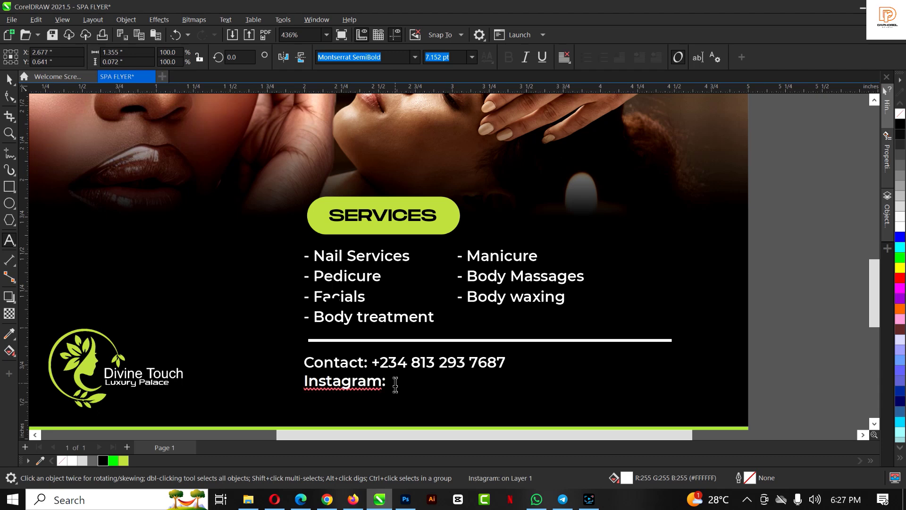
pyautogui.click(382, 386)
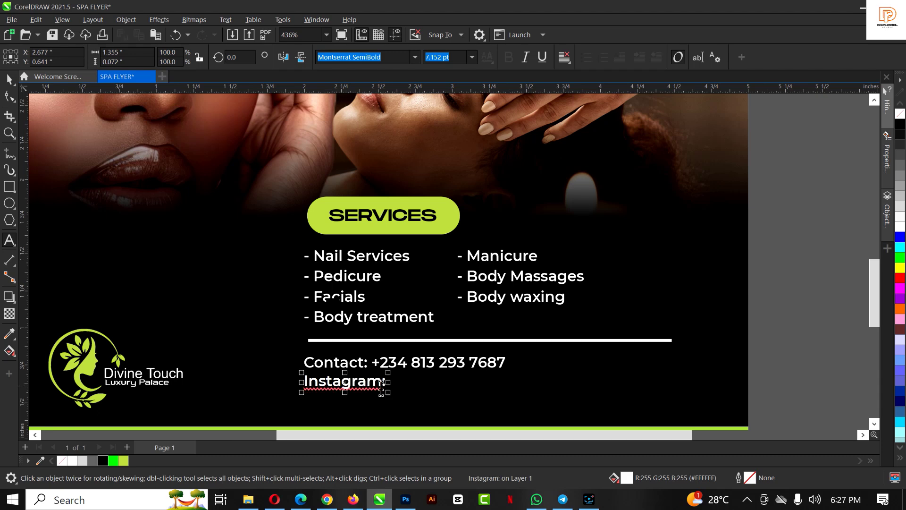
pyautogui.write('Divine touch')
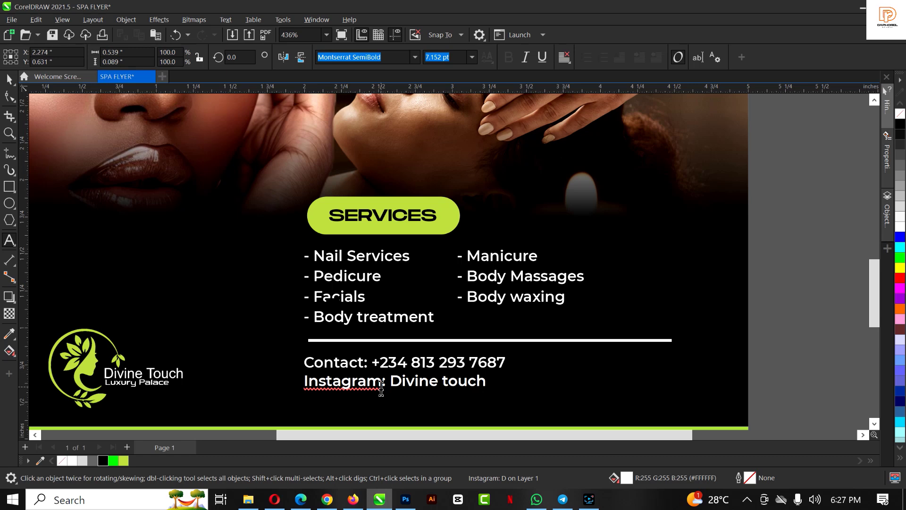
pyautogui.click(444, 379)
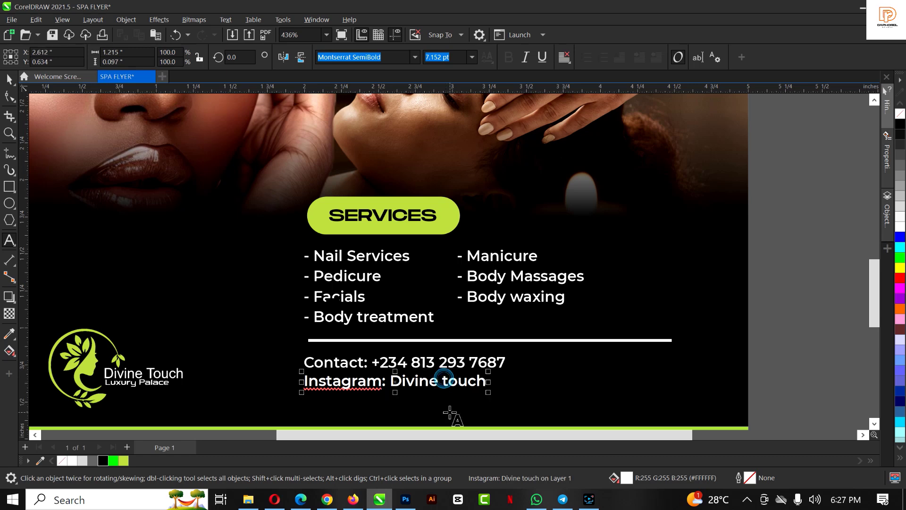
pyautogui.press('BackSpace')
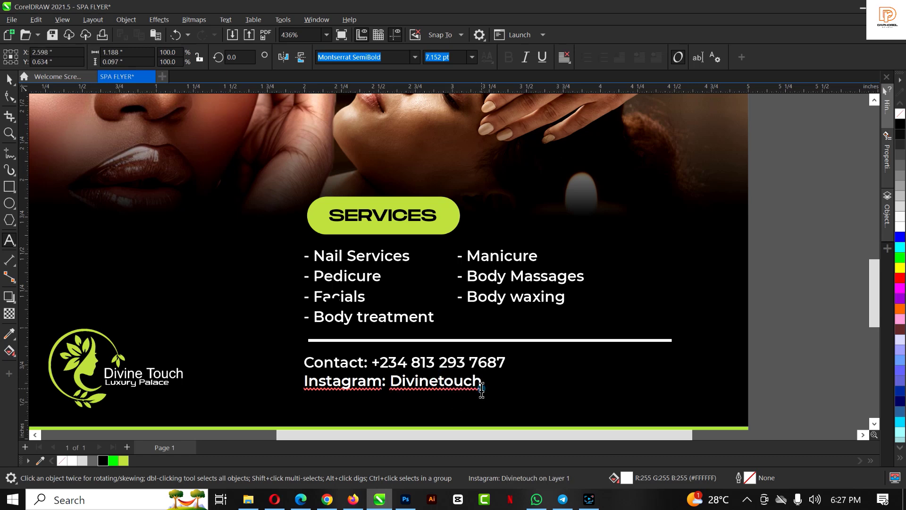
pyautogui.click(482, 386)
pyautogui.write('luxury palace')
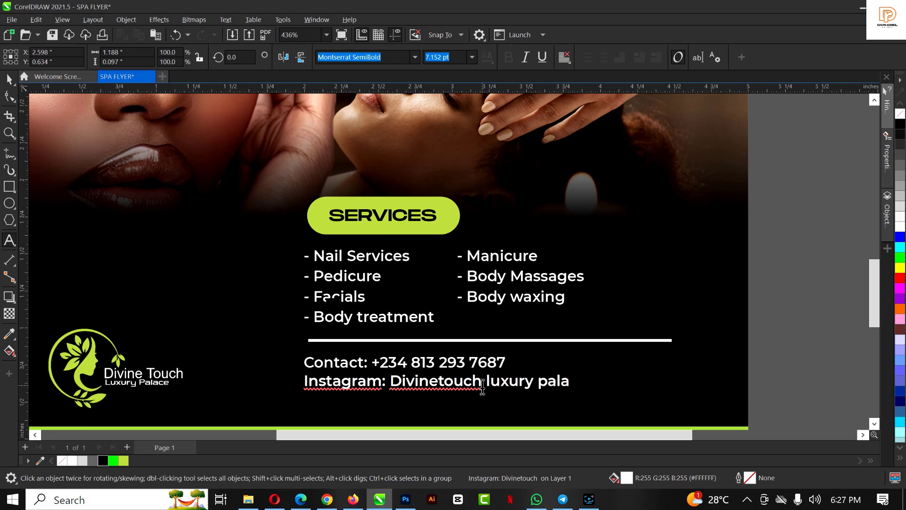
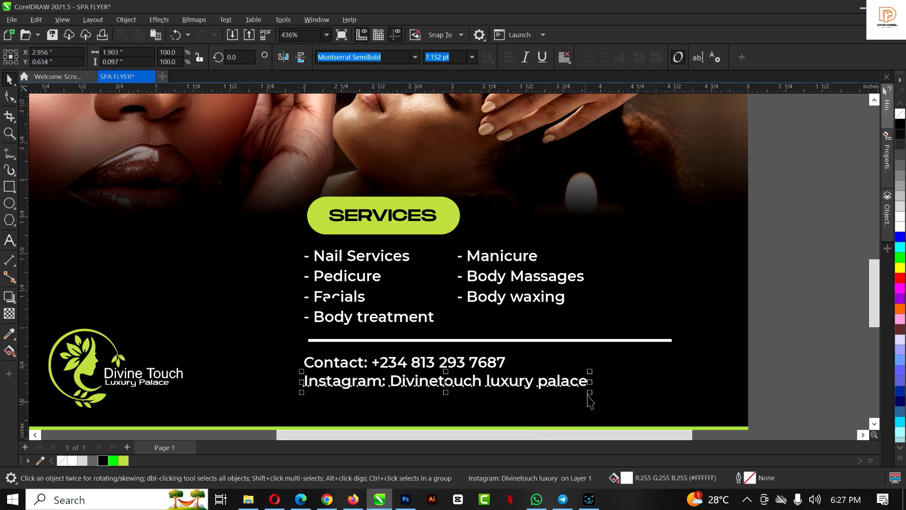
# Scale the Instagram line down to a smaller size
pyautogui.moveTo(588, 391); pyautogui.dragTo(541, 391)
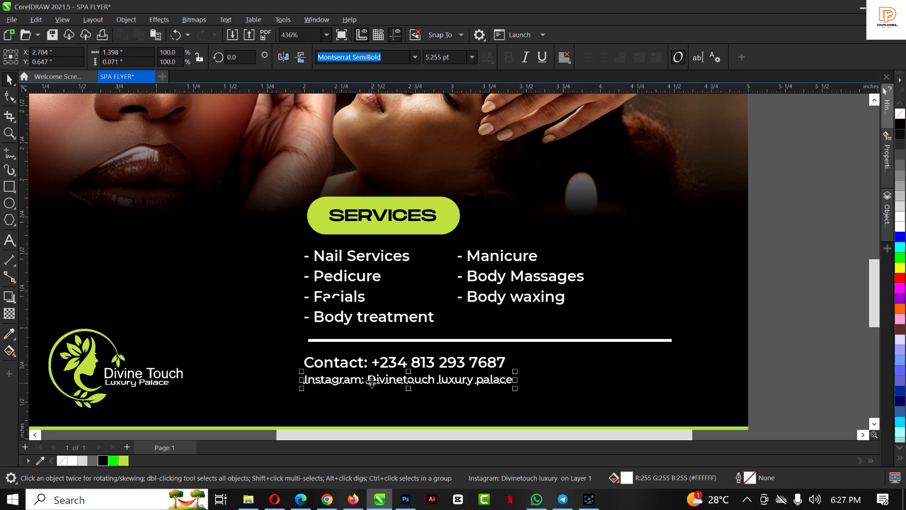
pyautogui.scroll(-2, 388, 353)
pyautogui.click(673, 279)
# Enlarge the Divine Touch logo slightly, to 38.3%
pyautogui.scroll(-3, 393, 236)
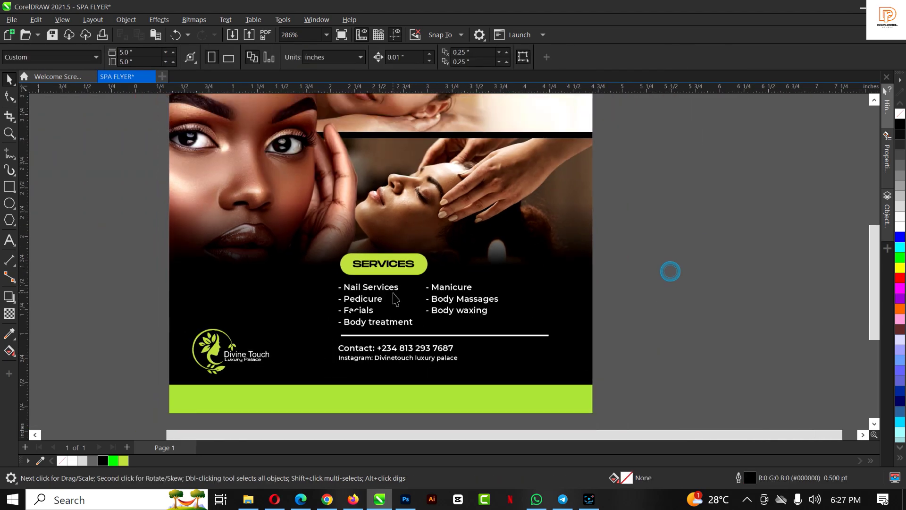
pyautogui.scroll(2, 393, 236)
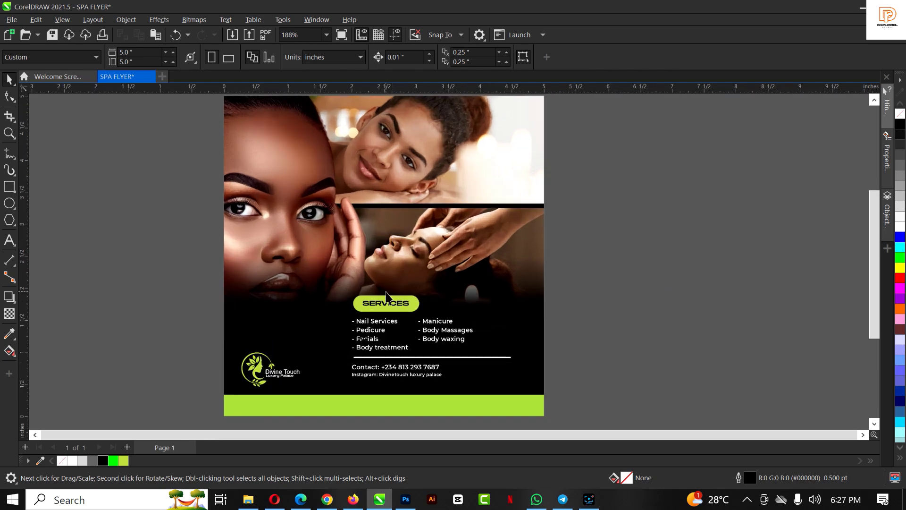
pyautogui.scroll(-1, 385, 295)
pyautogui.scroll(1, 389, 302)
pyautogui.scroll(1, 389, 302)
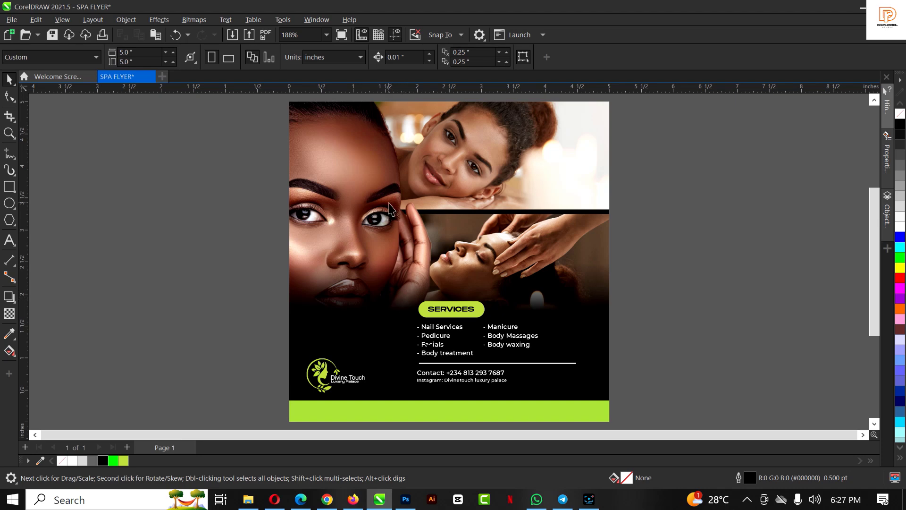
pyautogui.moveTo(263, 354); pyautogui.dragTo(399, 391)
pyautogui.moveTo(347, 357); pyautogui.dragTo(391, 371)
pyautogui.scroll(1, 389, 364)
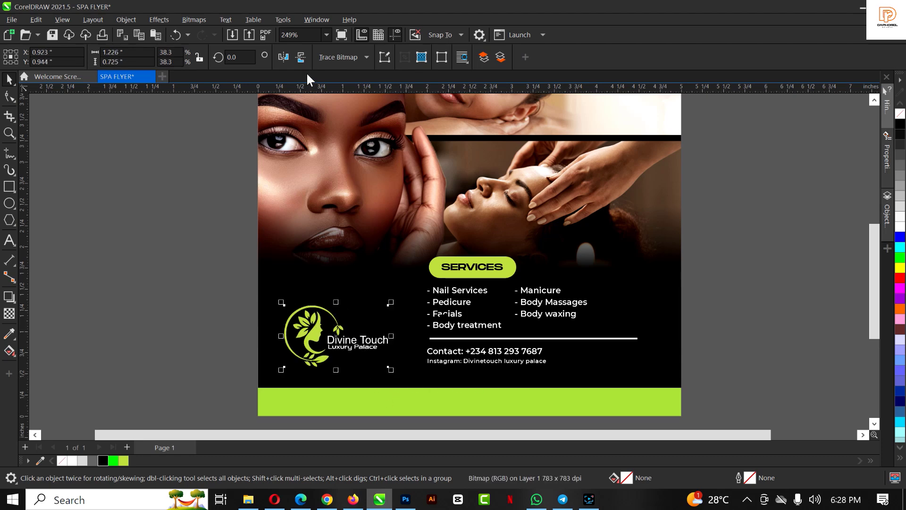
# Add a horizontal guideline just below the logo
pyautogui.moveTo(243, 90); pyautogui.dragTo(325, 366)
pyautogui.scroll(4, 375, 356)
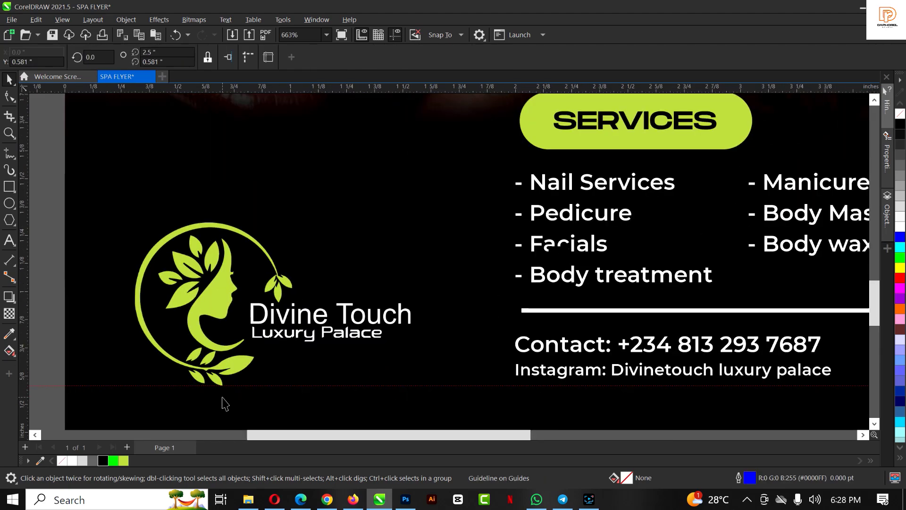
pyautogui.scroll(-4, 376, 361)
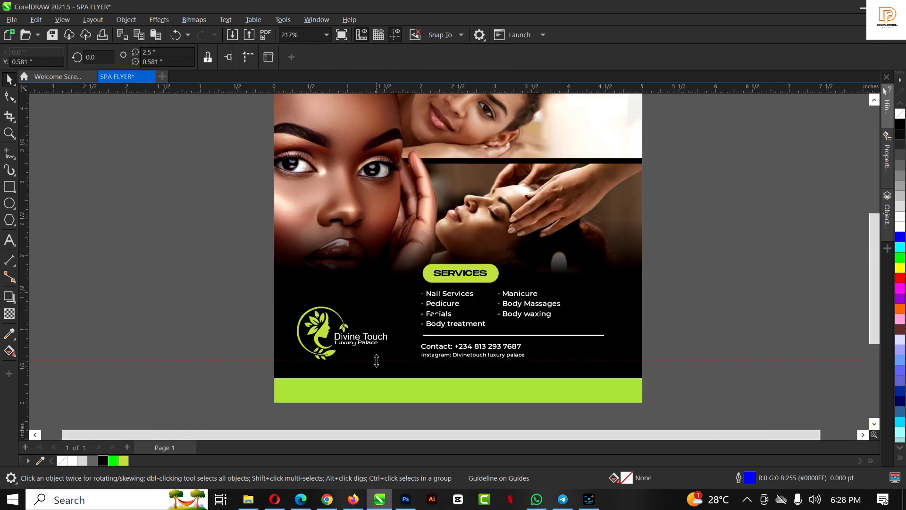
pyautogui.press('Escape')
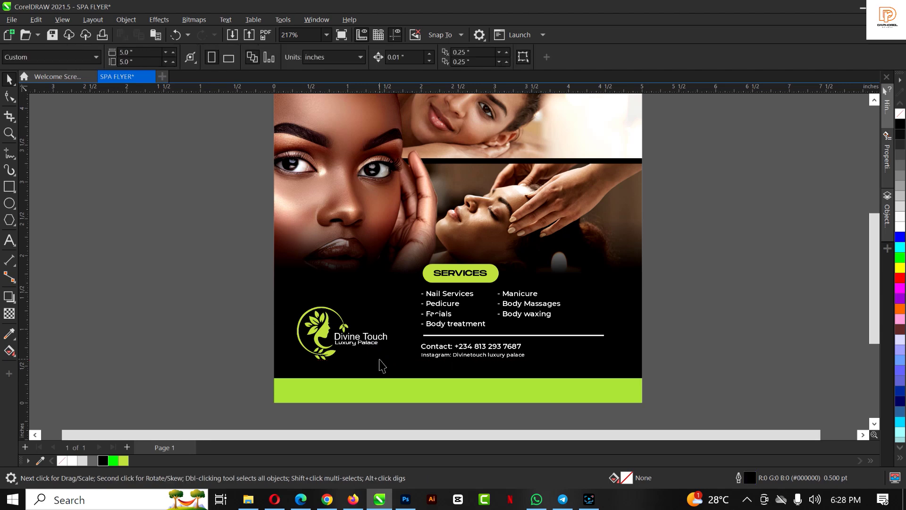
pyautogui.scroll(-1, 332, 322)
pyautogui.scroll(3, 438, 223)
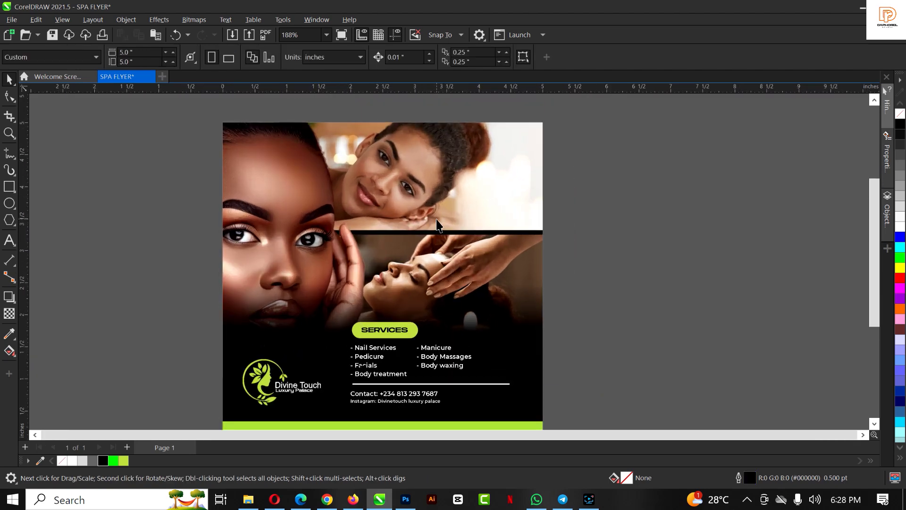
pyautogui.scroll(-1, 438, 226)
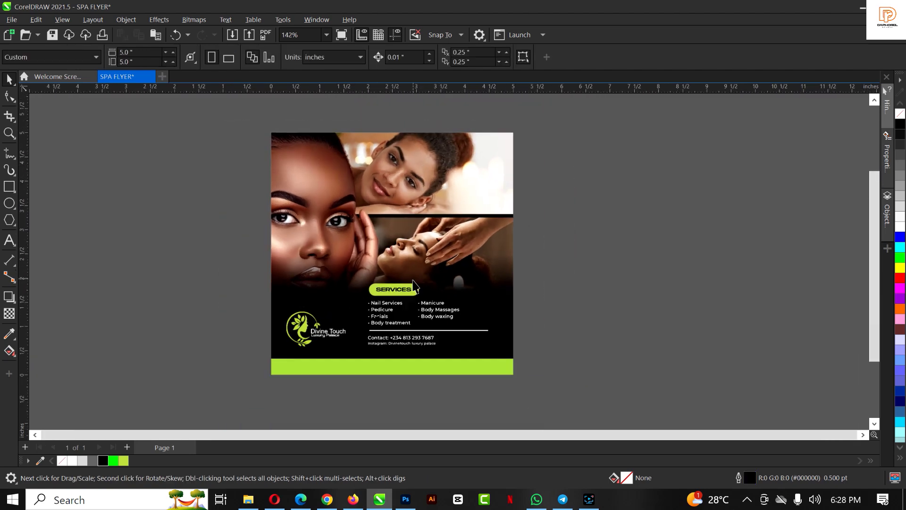
# Import the orange spark-and-smoke PNG from File Explorer onto the canvas
pyautogui.click(247, 502)
pyautogui.moveTo(321, 93); pyautogui.dragTo(663, 275)
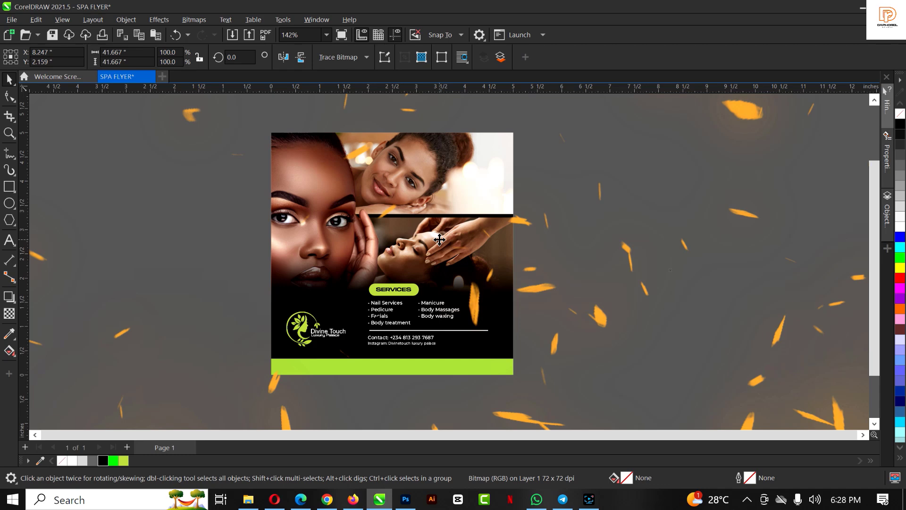
pyautogui.scroll(-3, 439, 240)
pyautogui.scroll(-5, 439, 240)
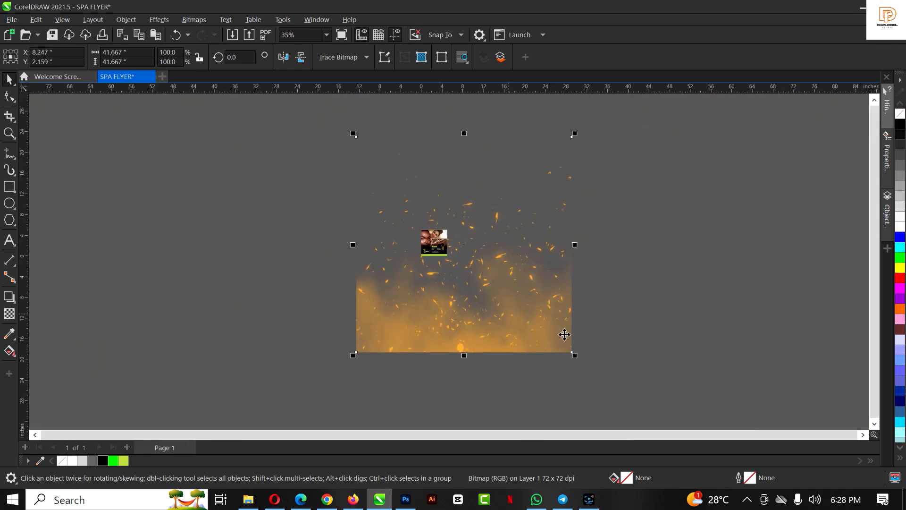
# Scale the smoke image to about 6.687 inches wide, overlapping the flyer's lower half
pyautogui.moveTo(572, 353); pyautogui.dragTo(499, 306)
pyautogui.scroll(5, 455, 251)
pyautogui.moveTo(540, 277); pyautogui.dragTo(431, 285)
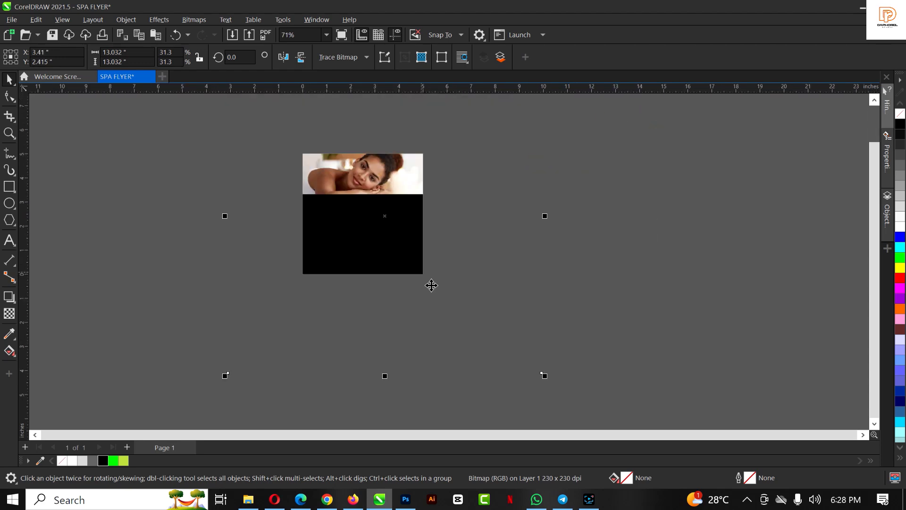
pyautogui.moveTo(546, 380); pyautogui.dragTo(434, 294)
pyautogui.scroll(3, 434, 265)
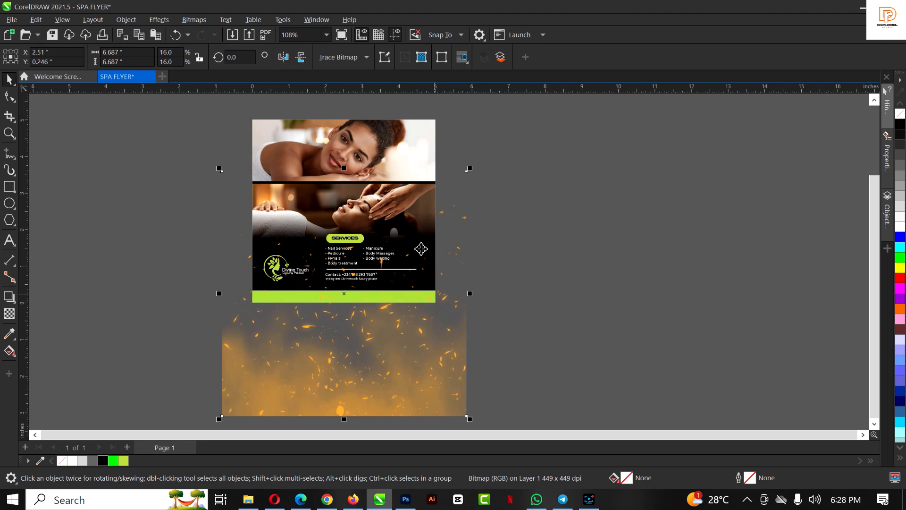
pyautogui.scroll(1, 316, 310)
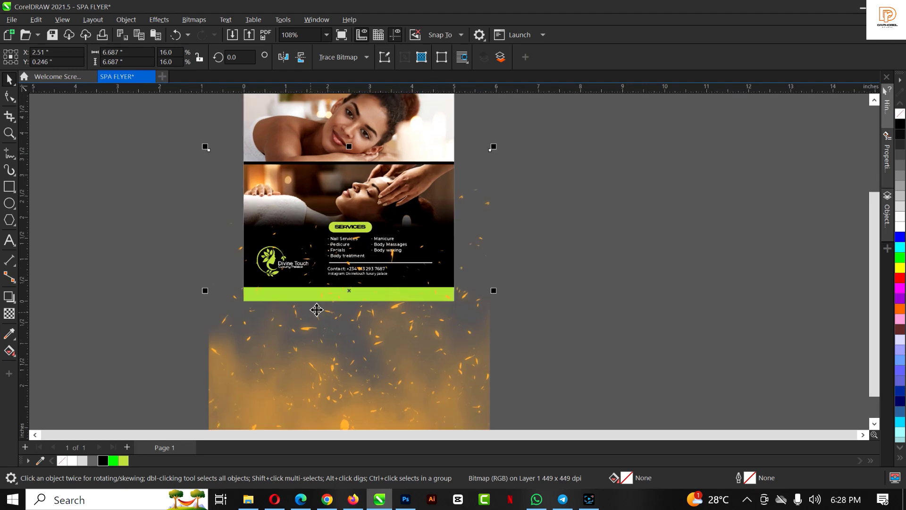
pyautogui.click(324, 307)
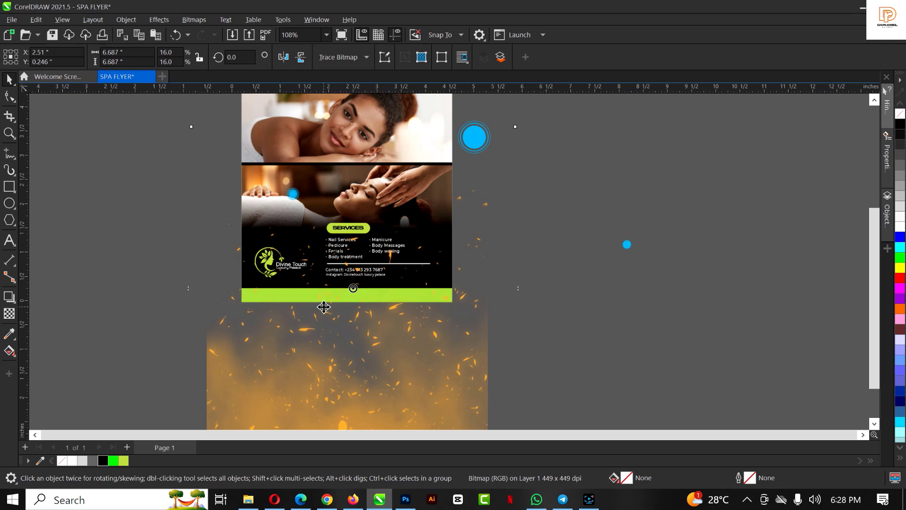
pyautogui.scroll(5, 324, 307)
pyautogui.click(156, 19)
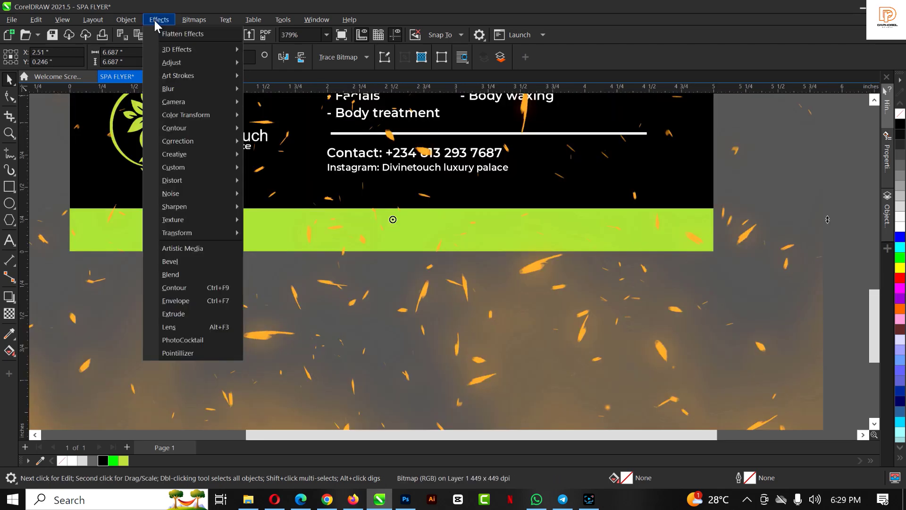
# Shift the sparks' hue to 46 in Hue/Saturation/Lightness, turning them lime green
pyautogui.moveTo(173, 65)
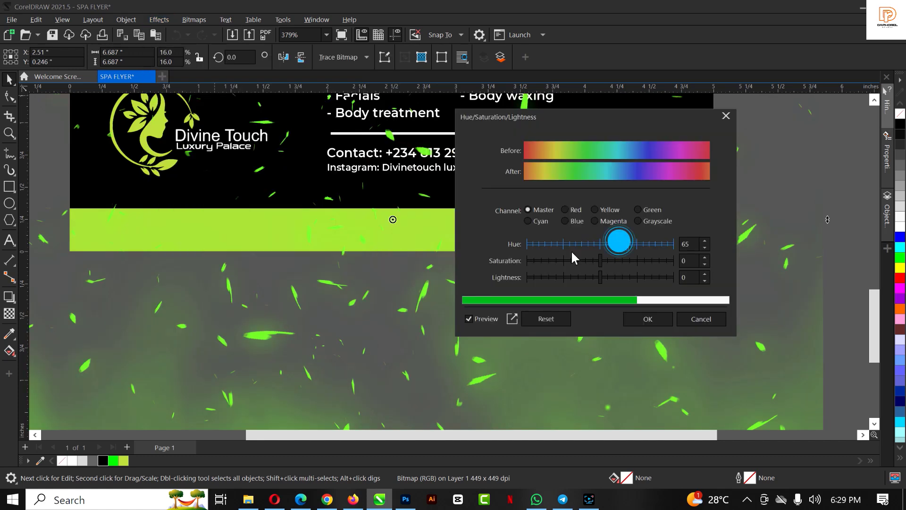
pyautogui.click(619, 242)
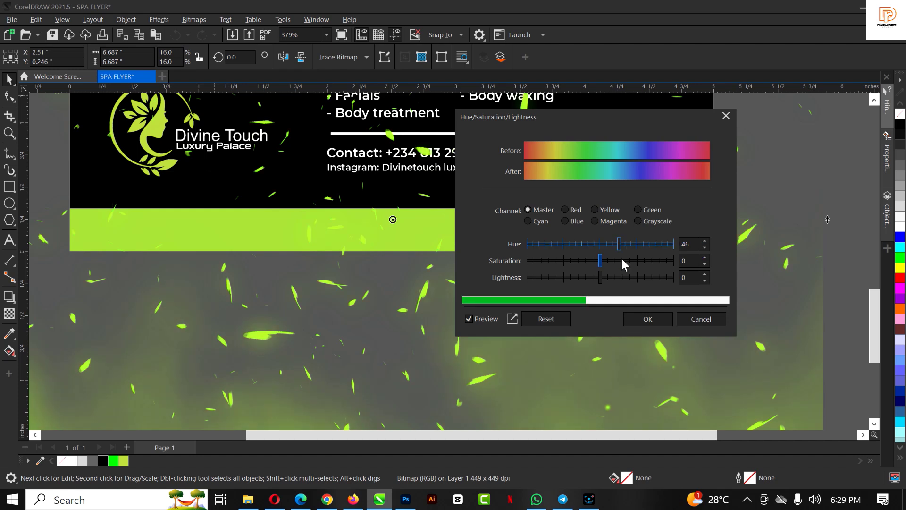
pyautogui.click(655, 317)
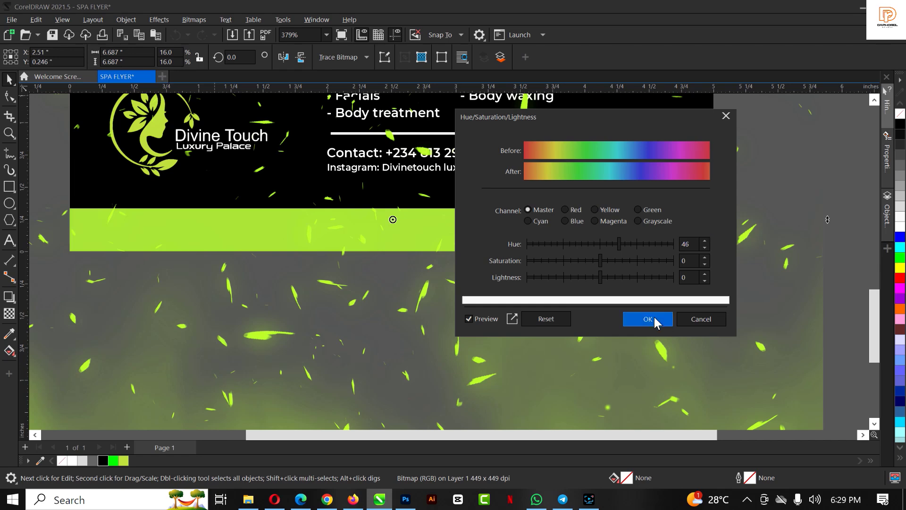
pyautogui.scroll(-1, 504, 290)
pyautogui.scroll(-5, 504, 292)
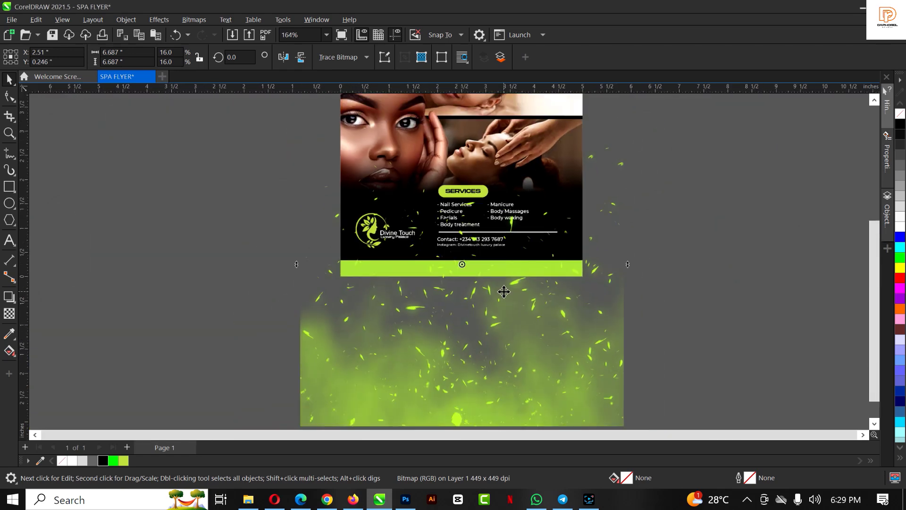
# PowerClip the green sparks inside the flyer's dark gradient rectangle
pyautogui.moveTo(501, 325); pyautogui.dragTo(812, 232)
pyautogui.click(562, 194)
pyautogui.moveTo(562, 194); pyautogui.dragTo(274, 213)
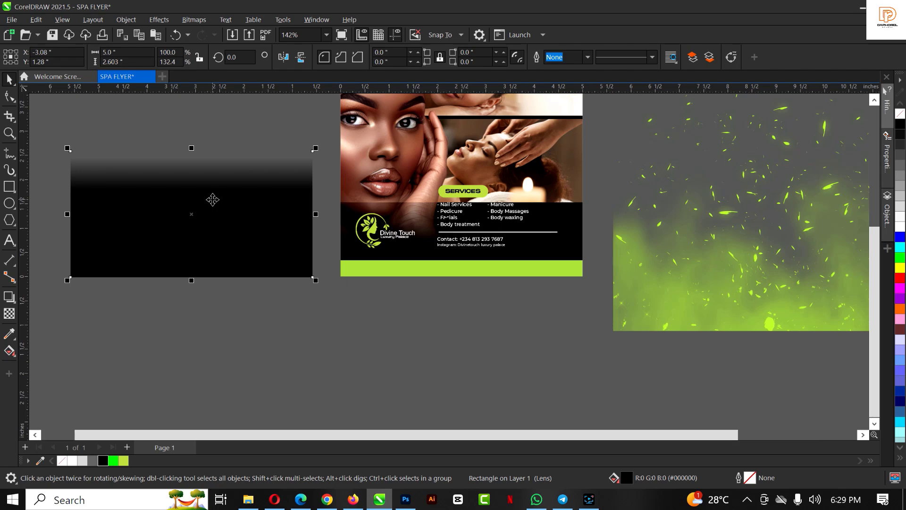
pyautogui.hotkey('ctrl', 'z')
pyautogui.click(760, 213)
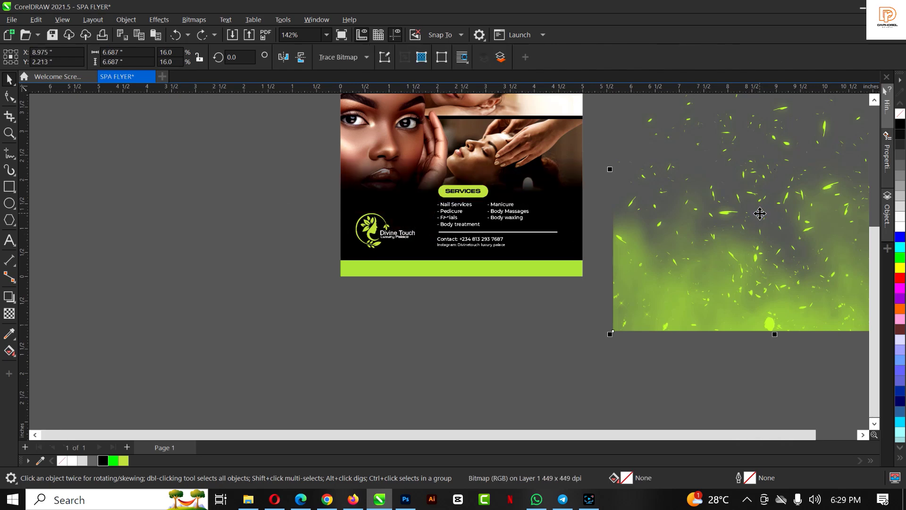
pyautogui.rightClick(760, 213)
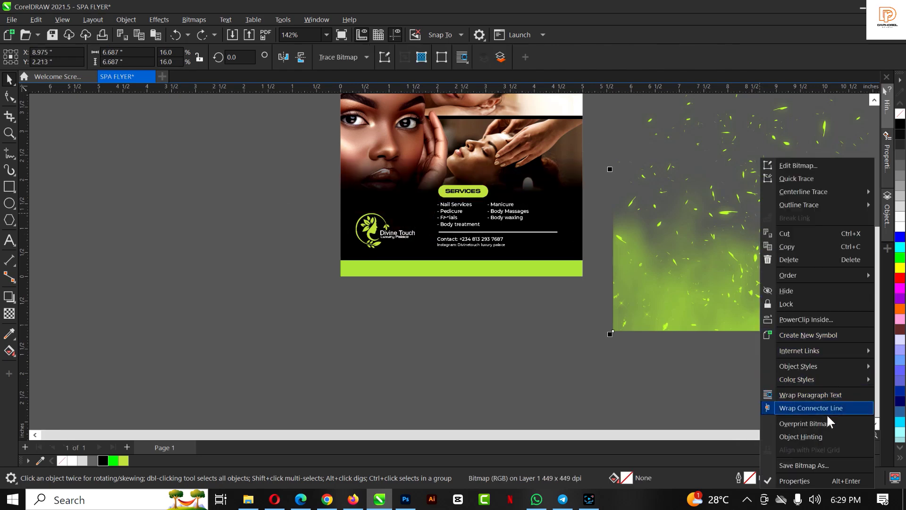
pyautogui.click(819, 319)
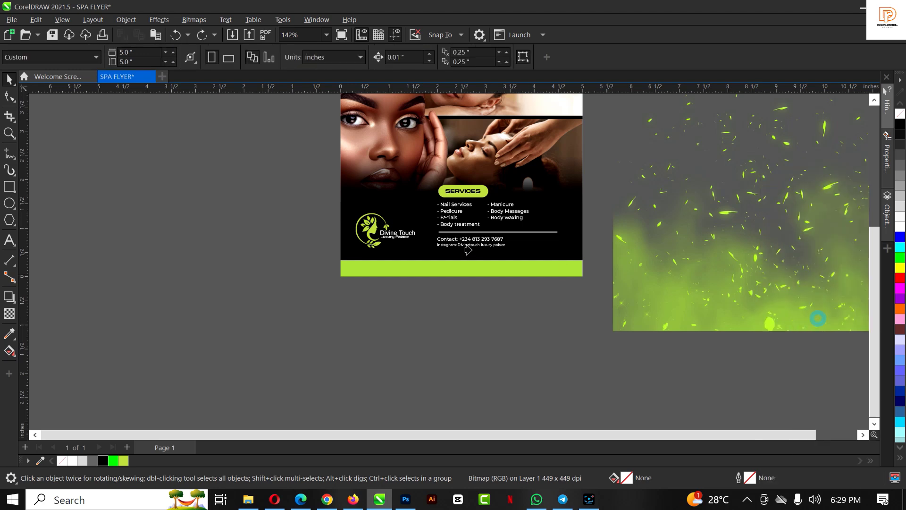
pyautogui.click(576, 203)
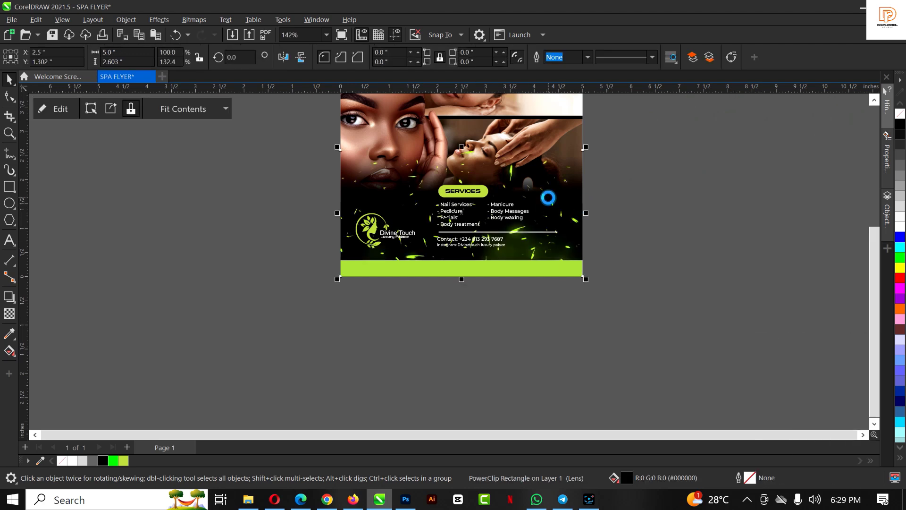
# Move the clipped sparks lower within the flyer
pyautogui.keyDown('ctrl'); pyautogui.click(548, 197); pyautogui.keyUp('ctrl')
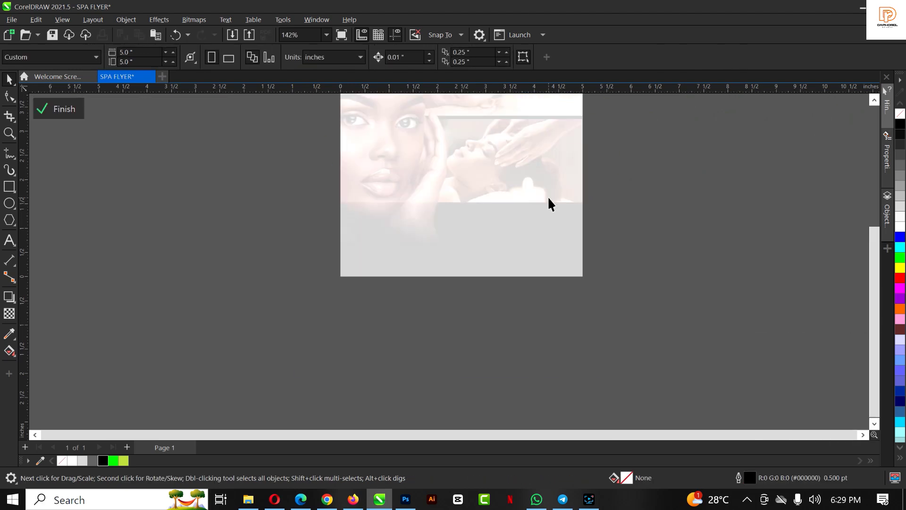
pyautogui.click(590, 235)
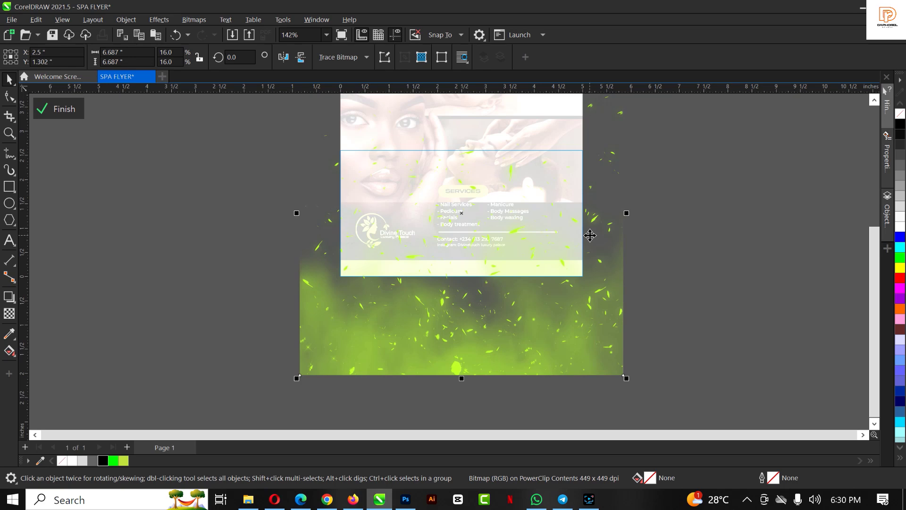
pyautogui.moveTo(566, 235); pyautogui.dragTo(561, 357)
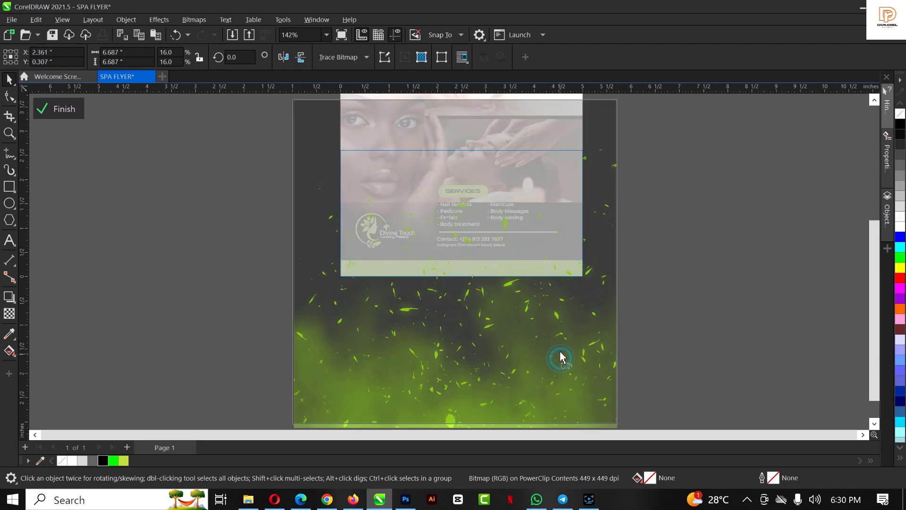
pyautogui.click(55, 110)
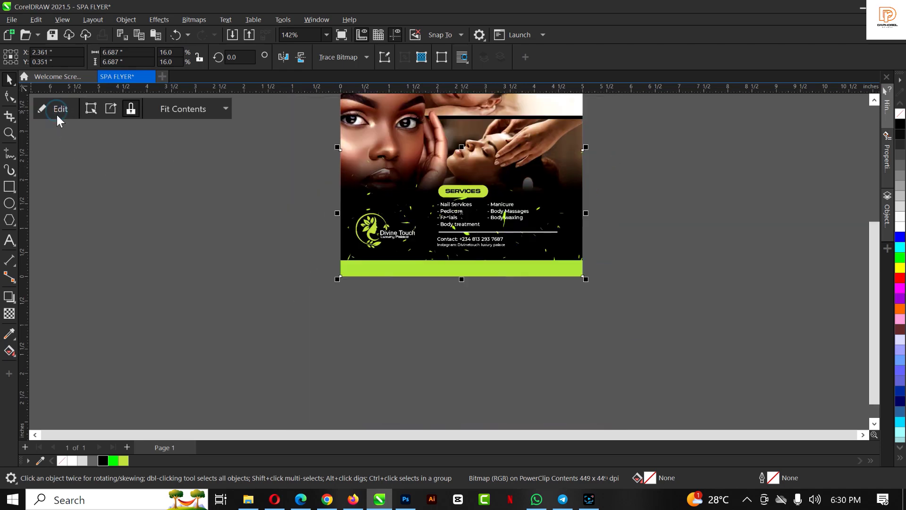
pyautogui.click(383, 276)
pyautogui.scroll(3, 392, 235)
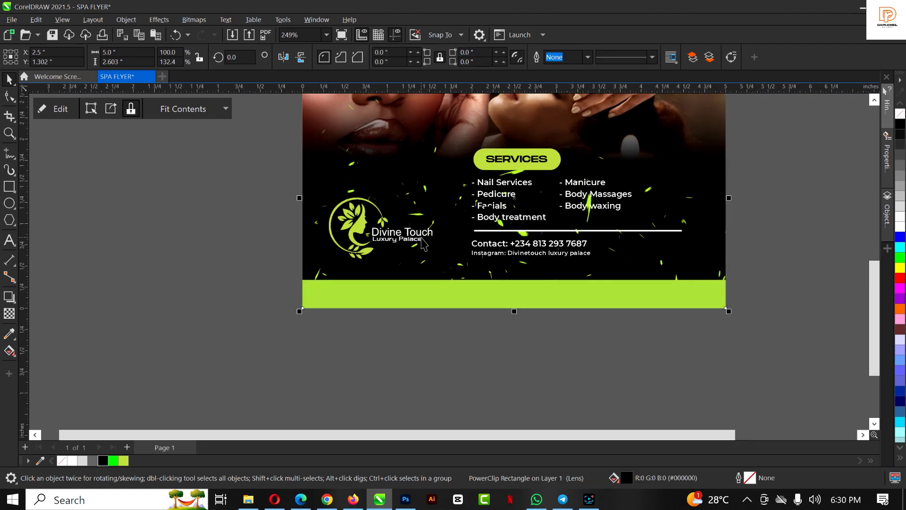
pyautogui.scroll(2, 575, 212)
pyautogui.scroll(-5, 585, 218)
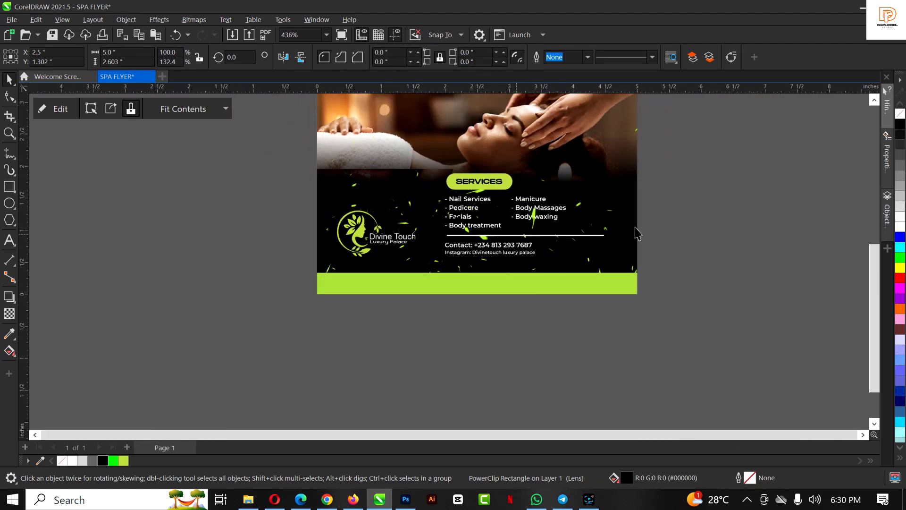
# Shrink the spark image inside the frame and nudge it slightly up and right
pyautogui.doubleClick(593, 219)
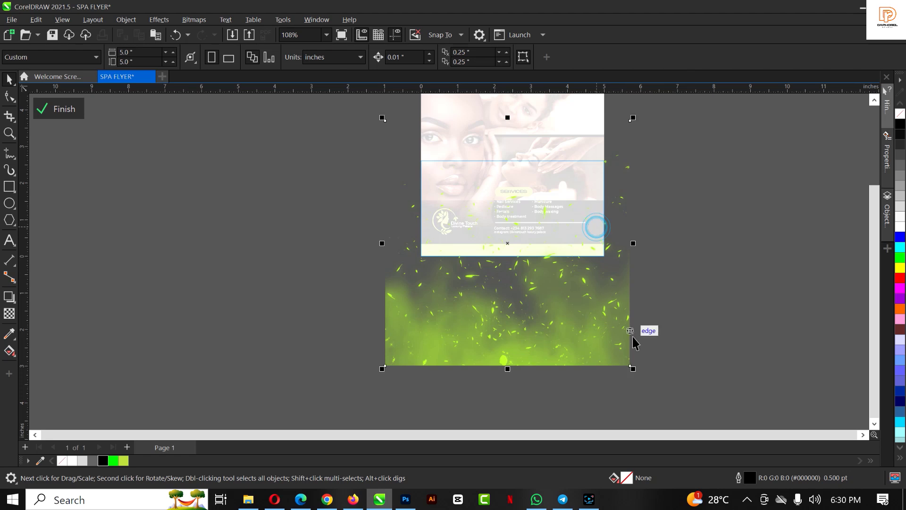
pyautogui.moveTo(633, 370); pyautogui.dragTo(607, 343)
pyautogui.moveTo(550, 304); pyautogui.dragTo(552, 301)
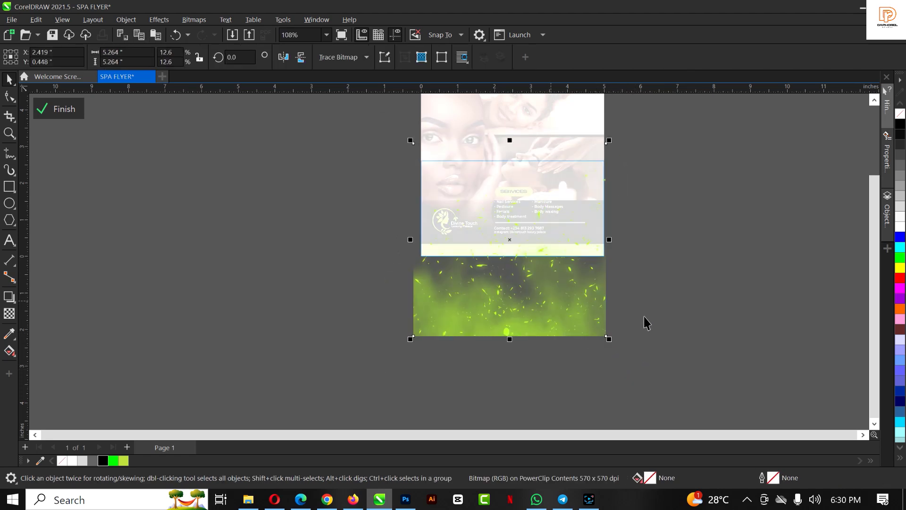
pyautogui.click(659, 276)
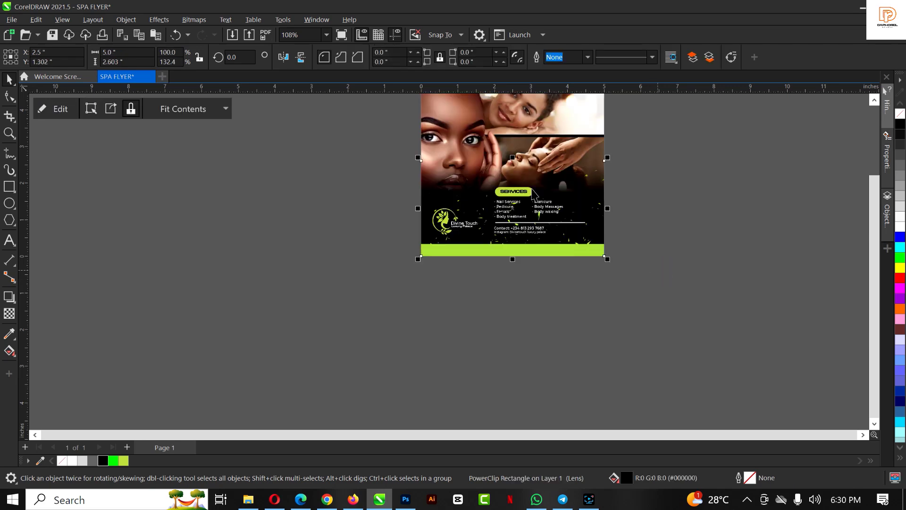
pyautogui.scroll(4, 533, 193)
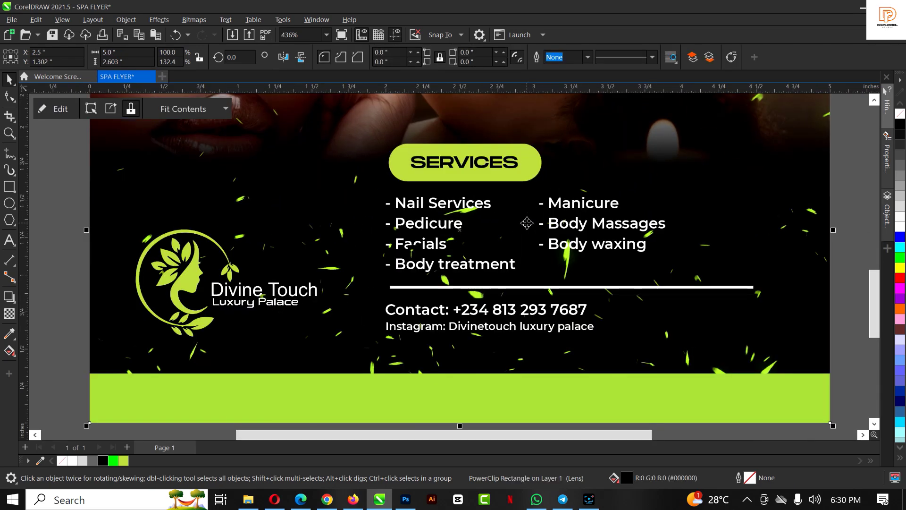
pyautogui.scroll(-3, 527, 223)
# Lower the clipped sparks further so they sit over the bottom area
pyautogui.keyDown('ctrl'); pyautogui.click(634, 216); pyautogui.keyUp('ctrl')
pyautogui.moveTo(621, 267); pyautogui.dragTo(625, 298)
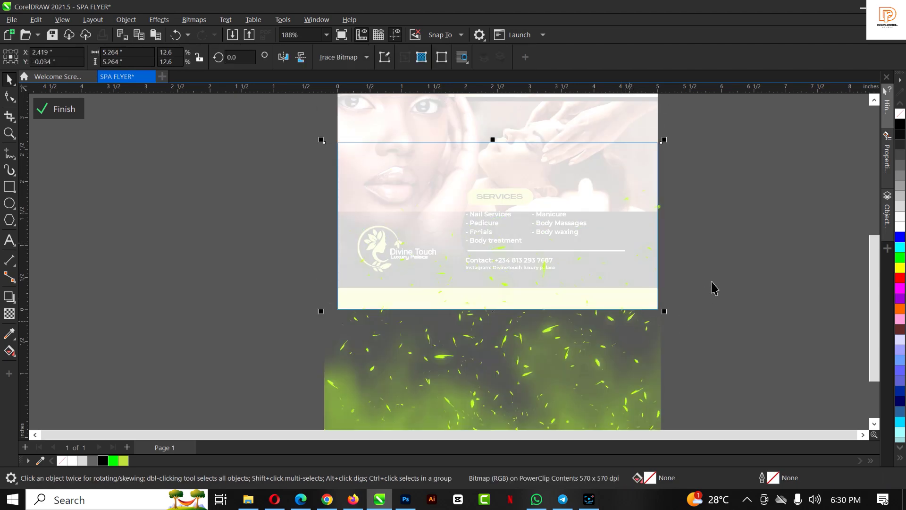
pyautogui.keyDown('ctrl'); pyautogui.click(713, 288); pyautogui.keyUp('ctrl')
pyautogui.scroll(5, 503, 265)
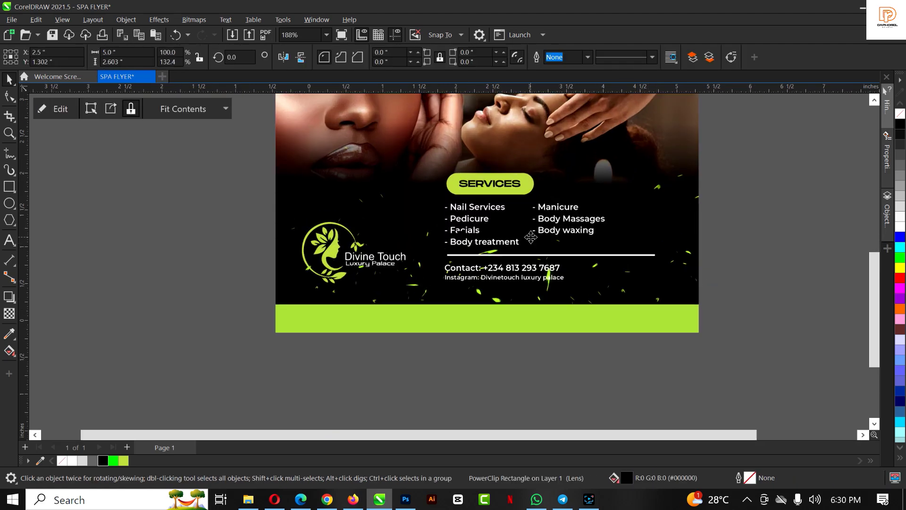
pyautogui.scroll(-9, 506, 280)
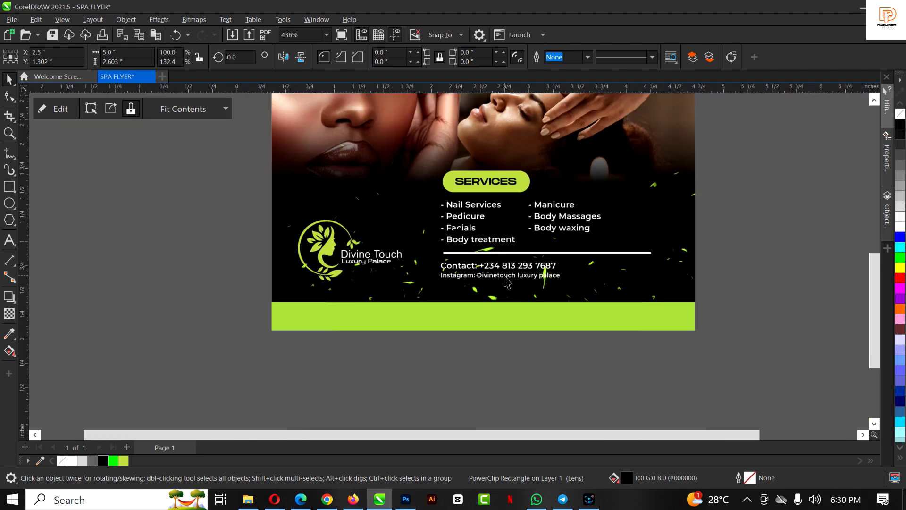
pyautogui.scroll(2, 542, 201)
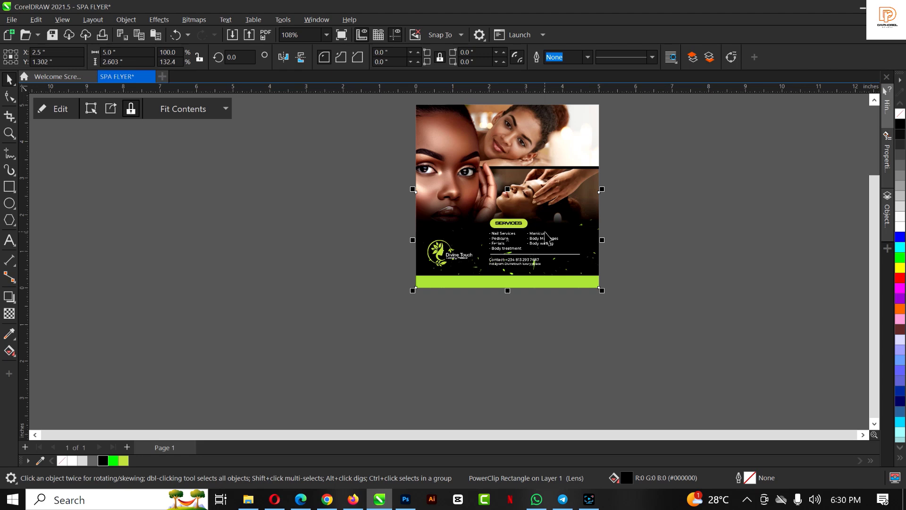
pyautogui.scroll(2, 546, 234)
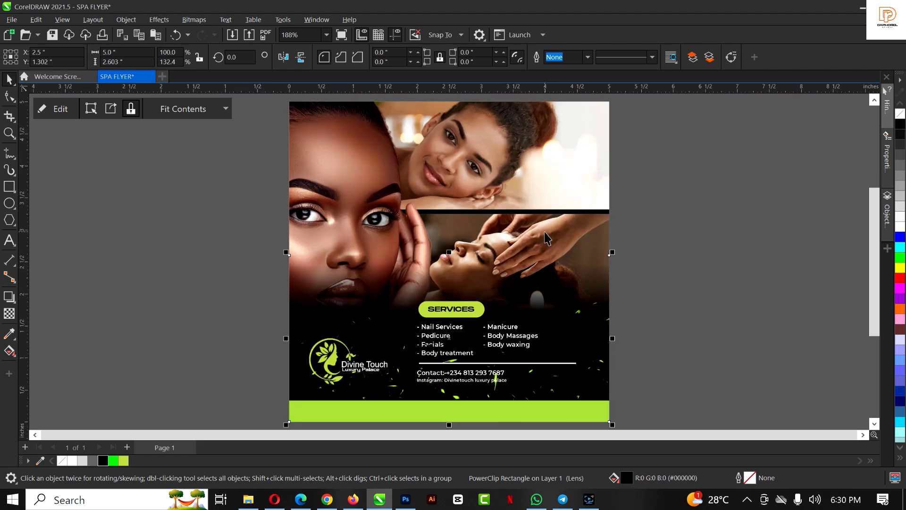
# Copy the contact line into the lime-green bottom bar and make it black
pyautogui.click(451, 311)
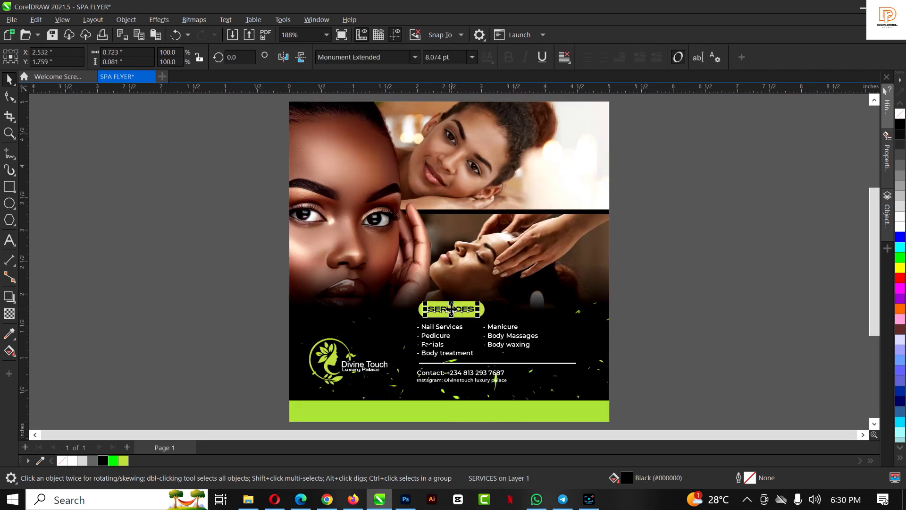
pyautogui.click(452, 309)
pyautogui.click(443, 373)
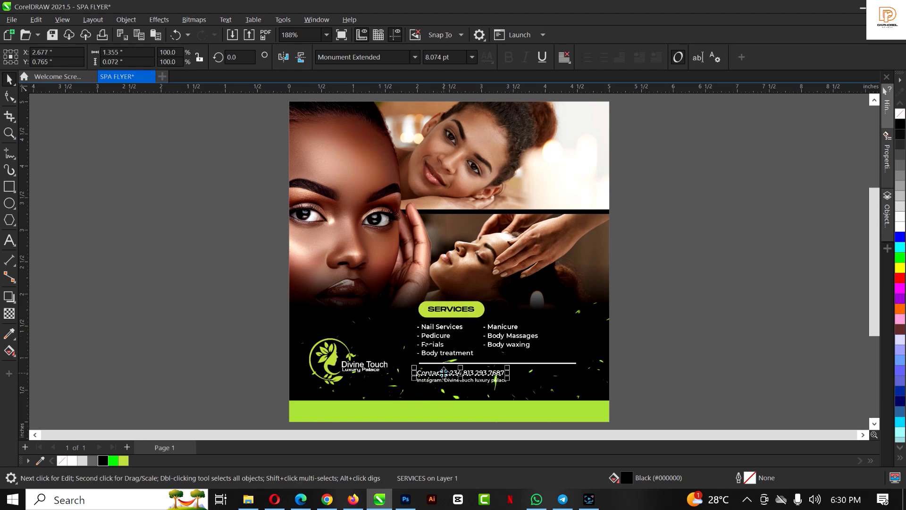
pyautogui.moveTo(443, 371); pyautogui.dragTo(383, 413)
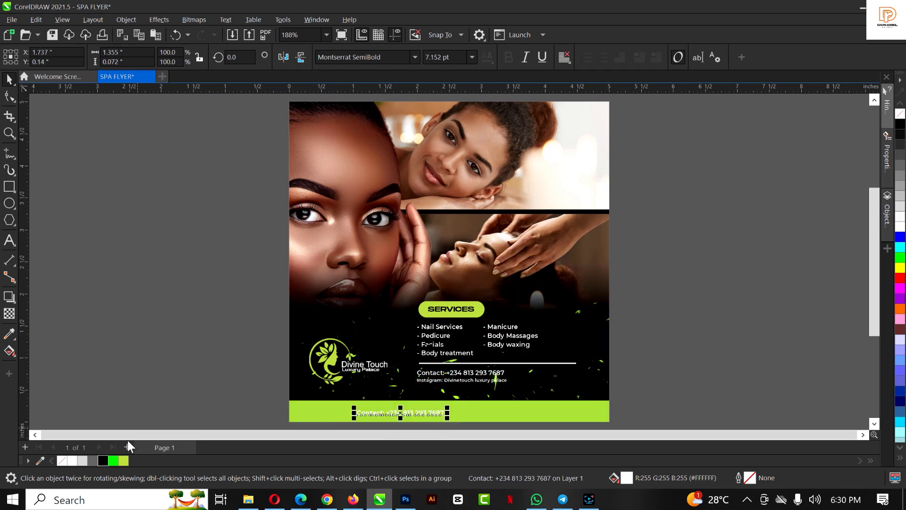
pyautogui.click(102, 460)
pyautogui.scroll(2, 413, 421)
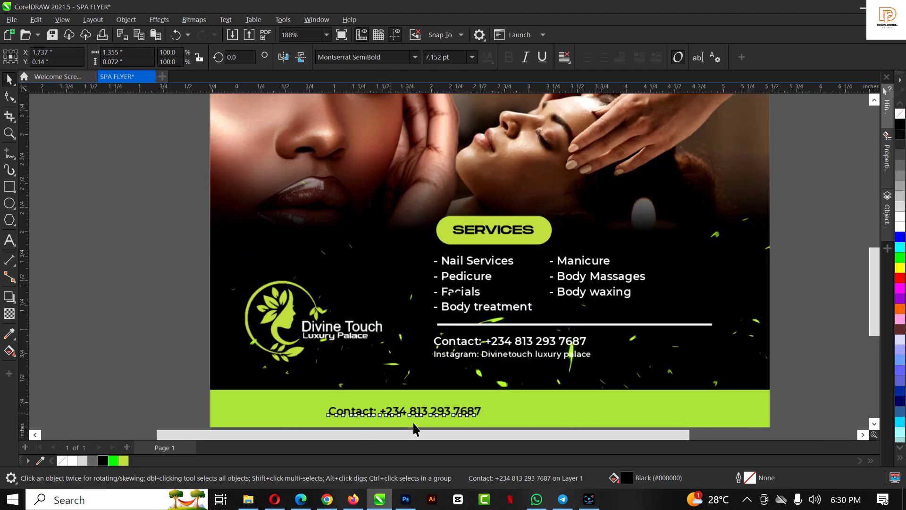
# Retype the copy as the spa's 'Email:' address line and centre it in the bar
pyautogui.doubleClick(396, 412)
pyautogui.hotkey('ctrl', 'a')
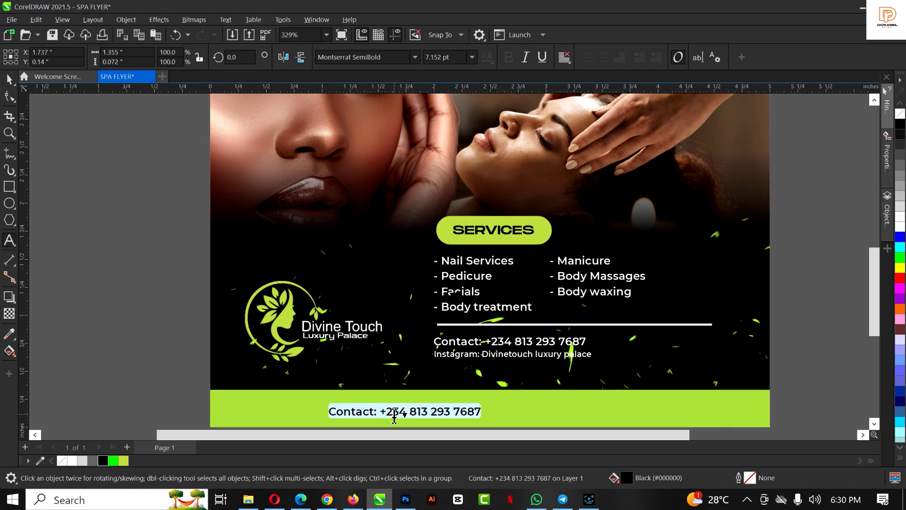
pyautogui.write('Email: ')
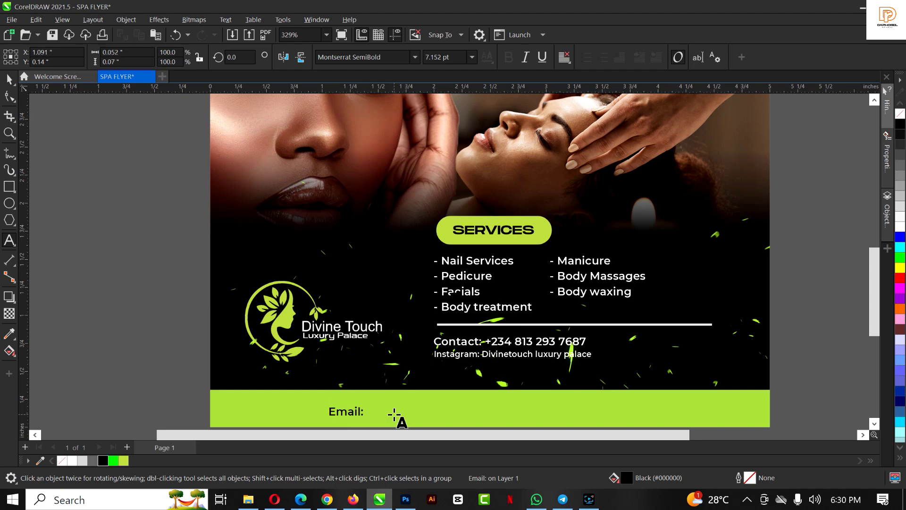
pyautogui.write('Div')
pyautogui.press('BackSpace')
pyautogui.press('BackSpace')
pyautogui.press('BackSpace')
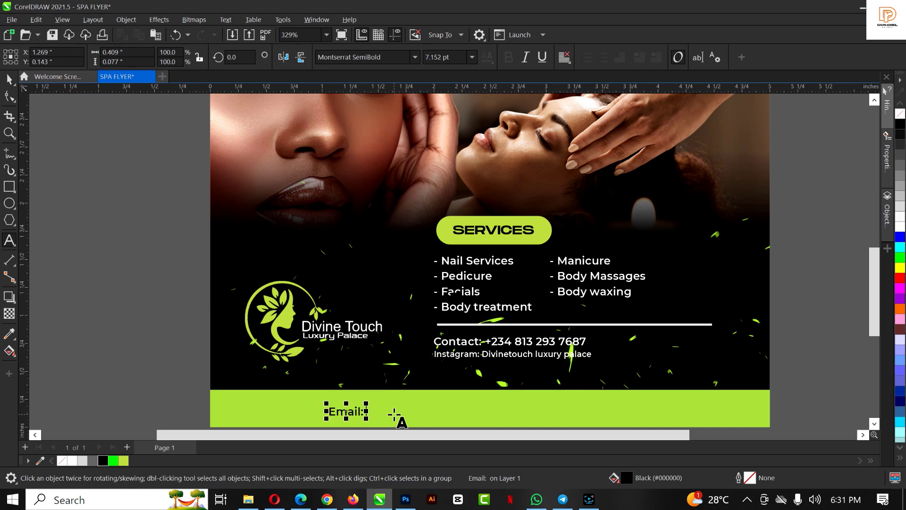
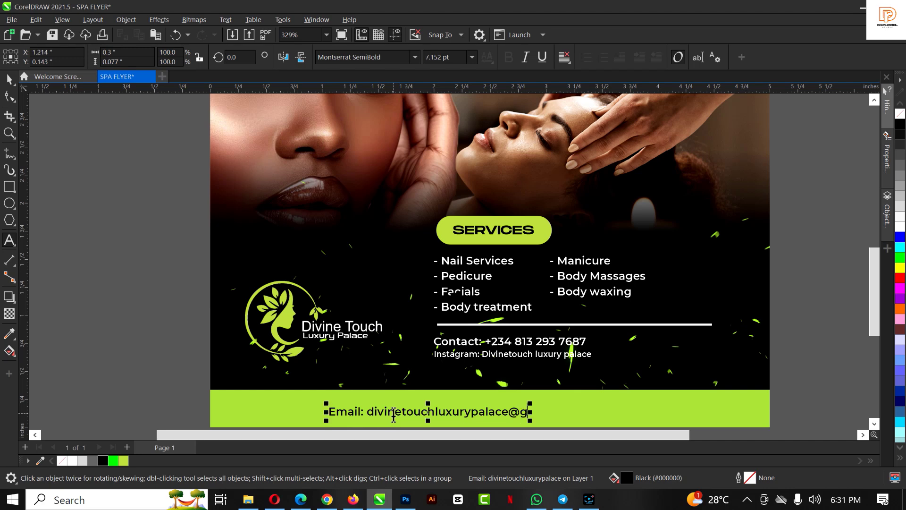
pyautogui.hotkey('ctrl', 'space')
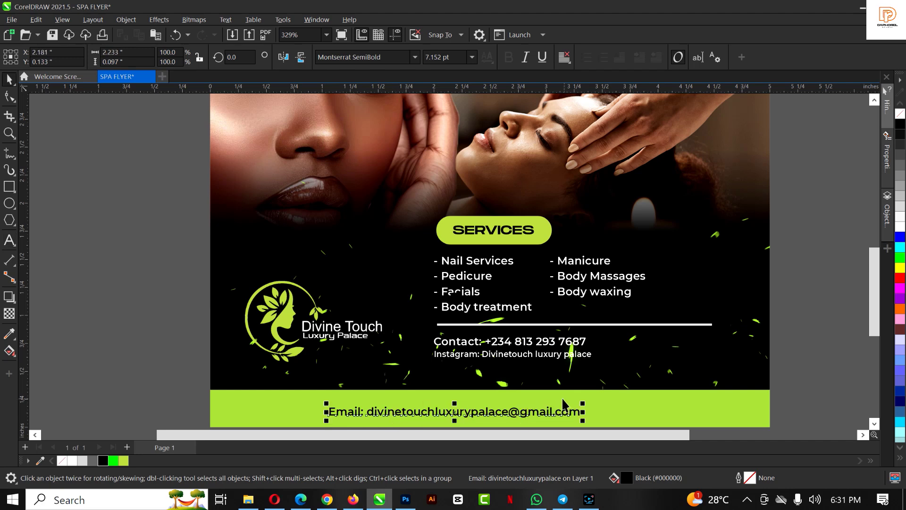
pyautogui.moveTo(484, 412); pyautogui.dragTo(548, 416)
# Select the lime SERVICES pill, undo its accidental move, and switch to Interactive Fill
pyautogui.scroll(-2, 495, 284)
pyautogui.scroll(1, 494, 227)
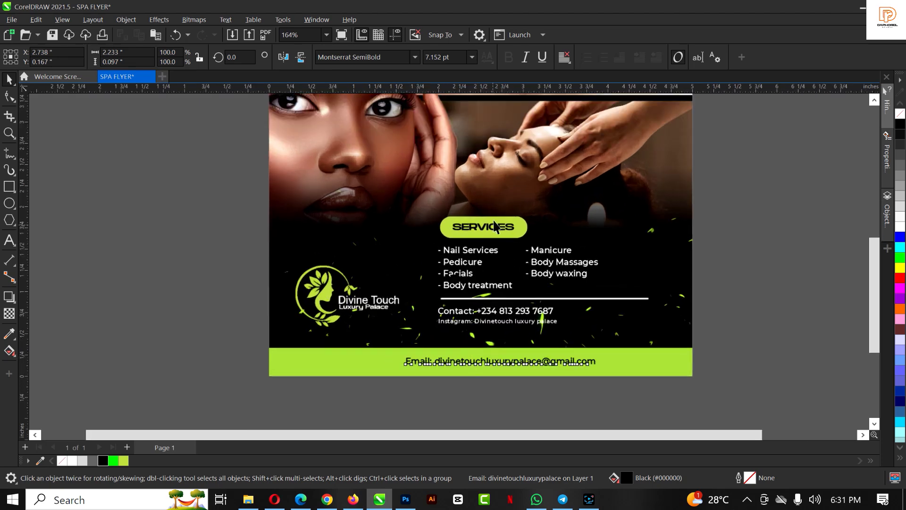
pyautogui.scroll(3, 494, 227)
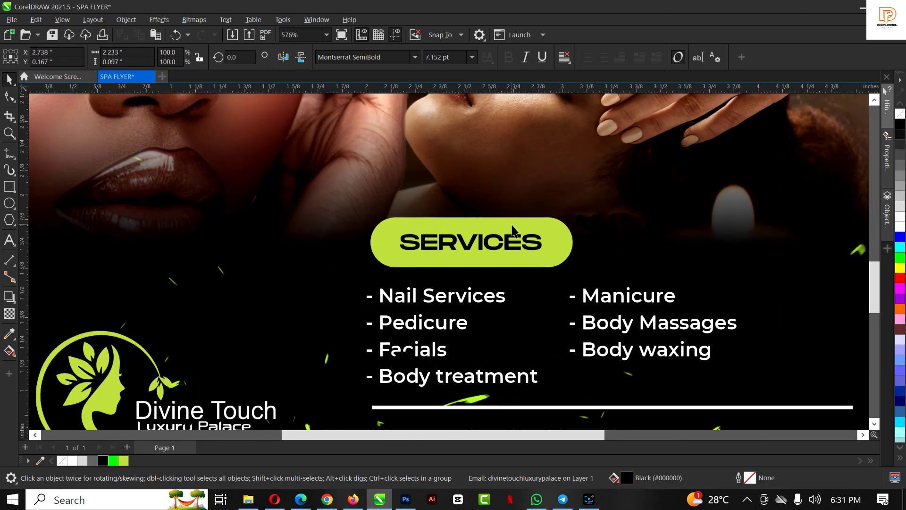
pyautogui.click(514, 232)
pyautogui.scroll(1, 512, 227)
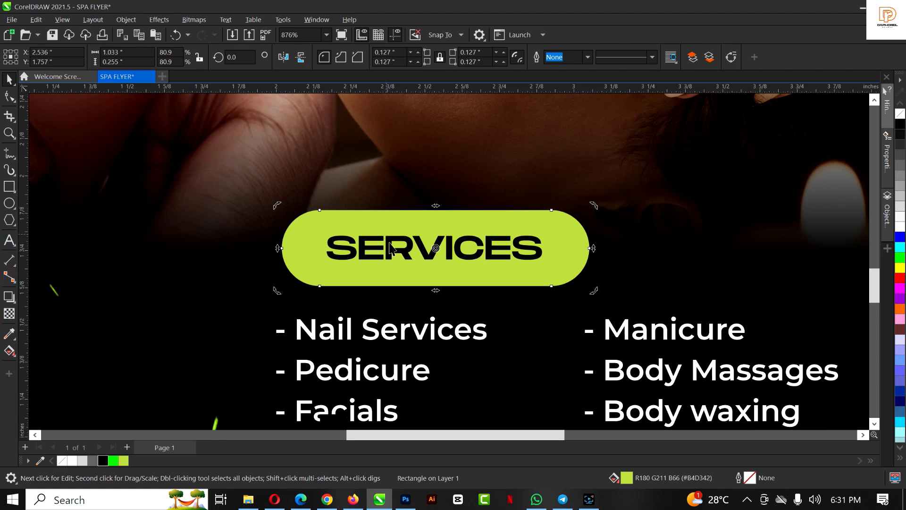
pyautogui.moveTo(421, 231); pyautogui.dragTo(458, 184)
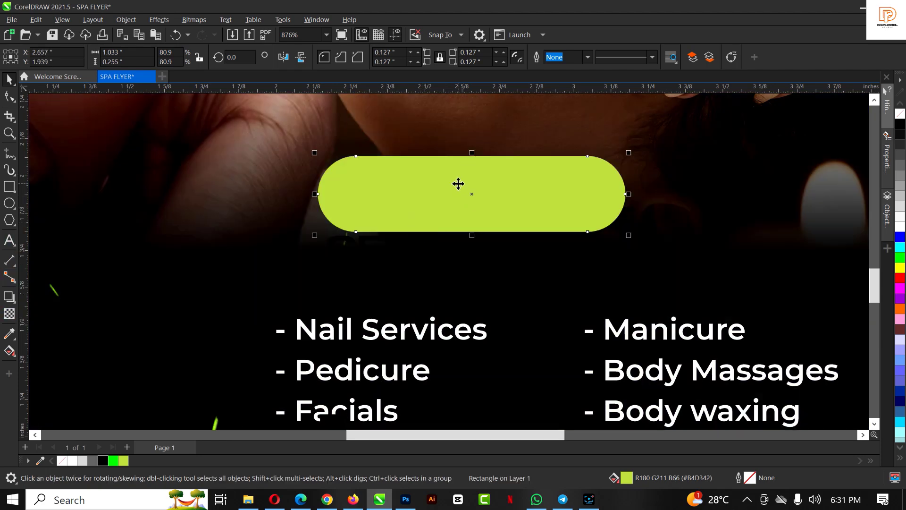
pyautogui.hotkey('ctrl', 'z')
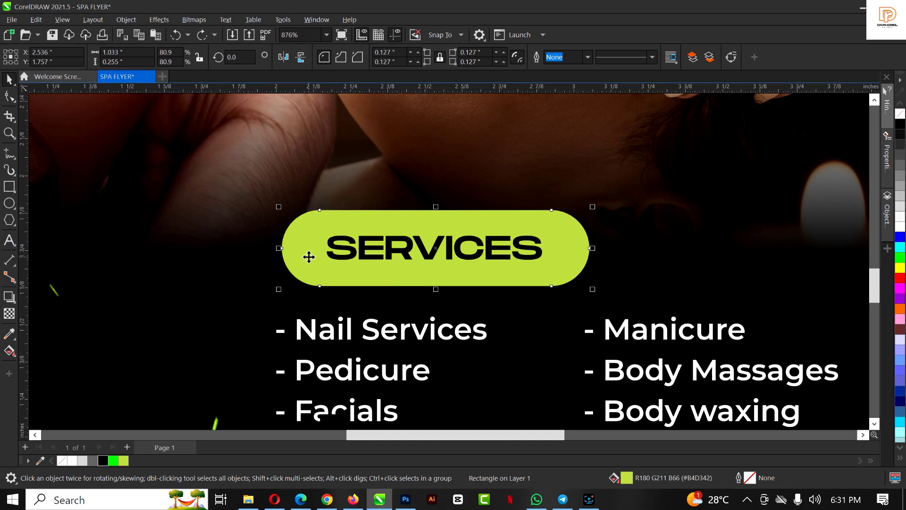
pyautogui.press('g')
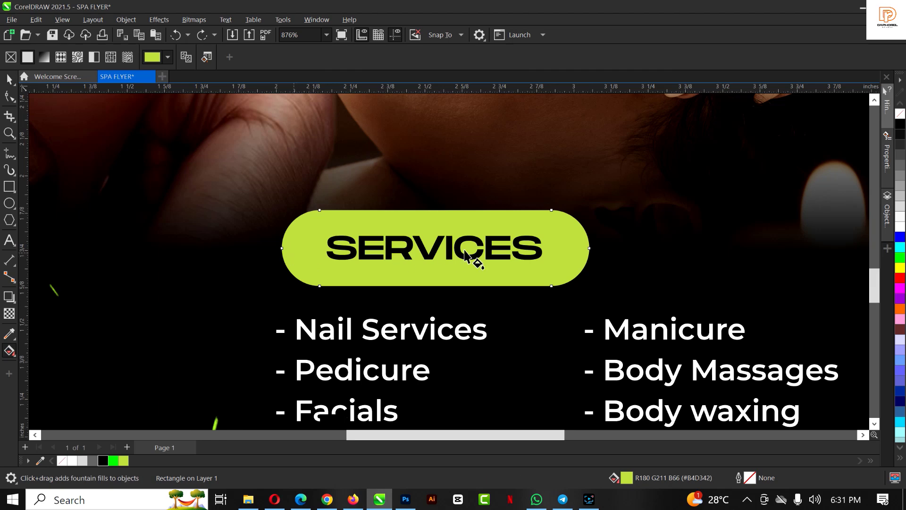
# Apply a left-to-right fountain gradient fill across the lime SERVICES pill
pyautogui.moveTo(294, 252); pyautogui.dragTo(597, 252)
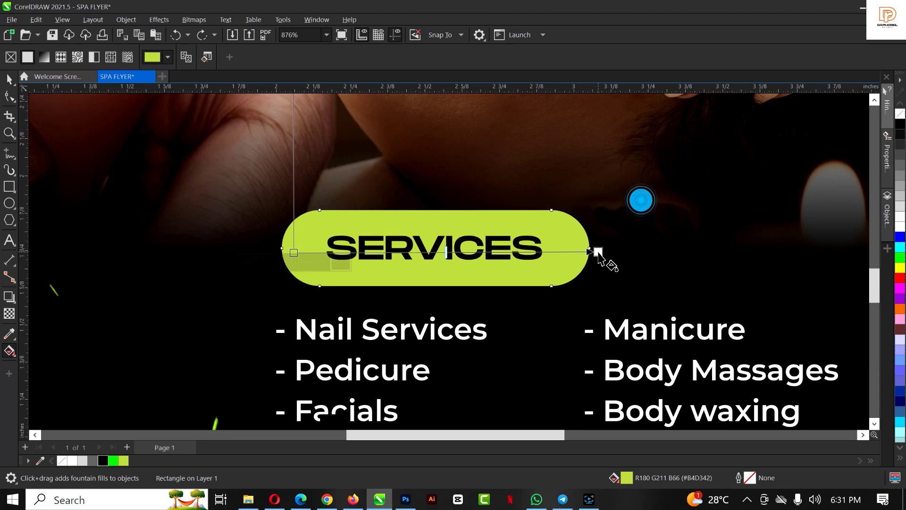
pyautogui.moveTo(598, 257); pyautogui.dragTo(599, 257)
pyautogui.press('space')
pyautogui.scroll(-10, 347, 270)
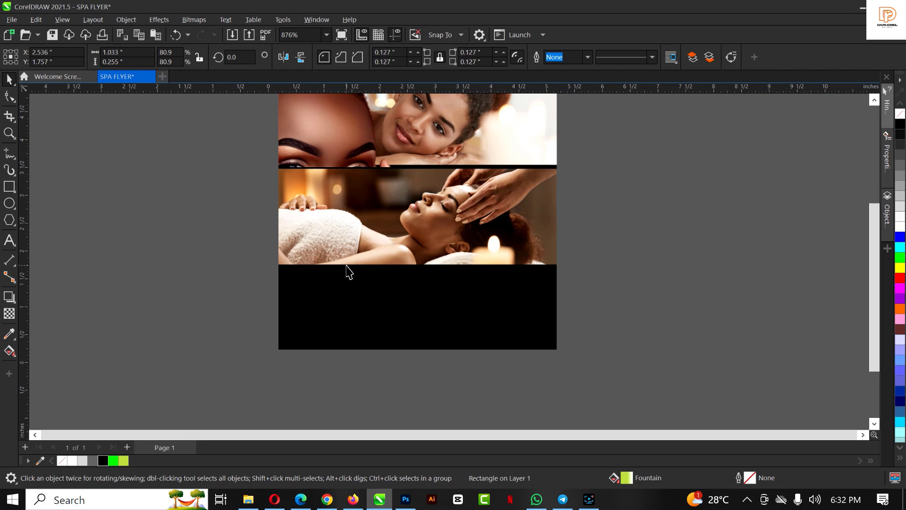
pyautogui.click(383, 151)
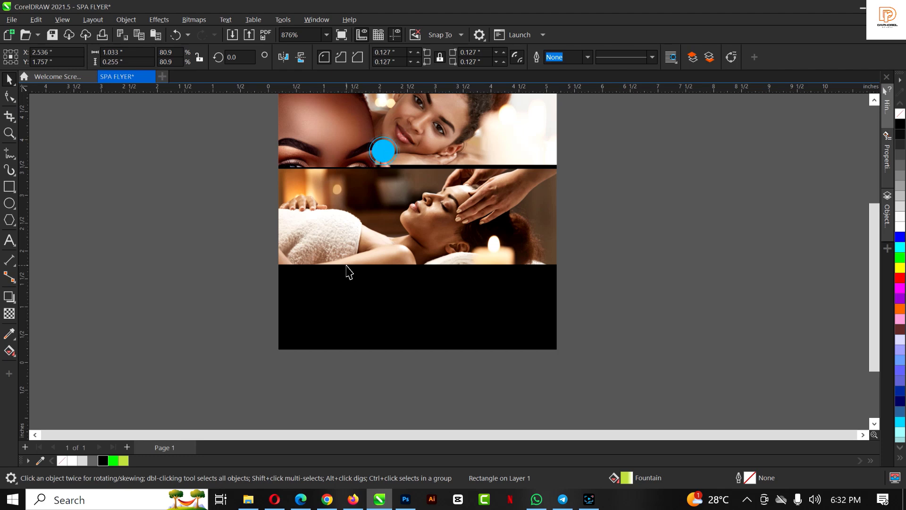